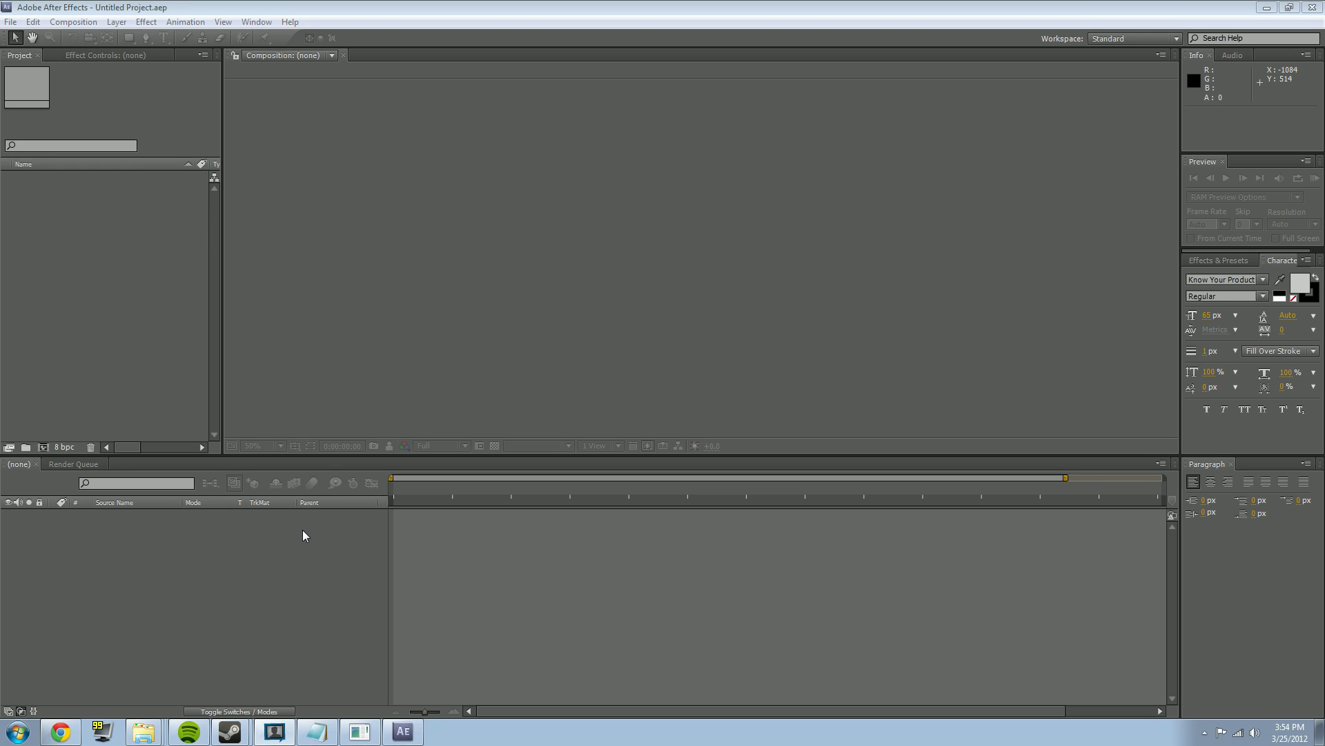
# Switch to the Mass Effect 3 Session 3 folder in Windows Explorer, enlarge its window and select all the AVI recordings except the Renders folder.
pyautogui.click(143, 732)
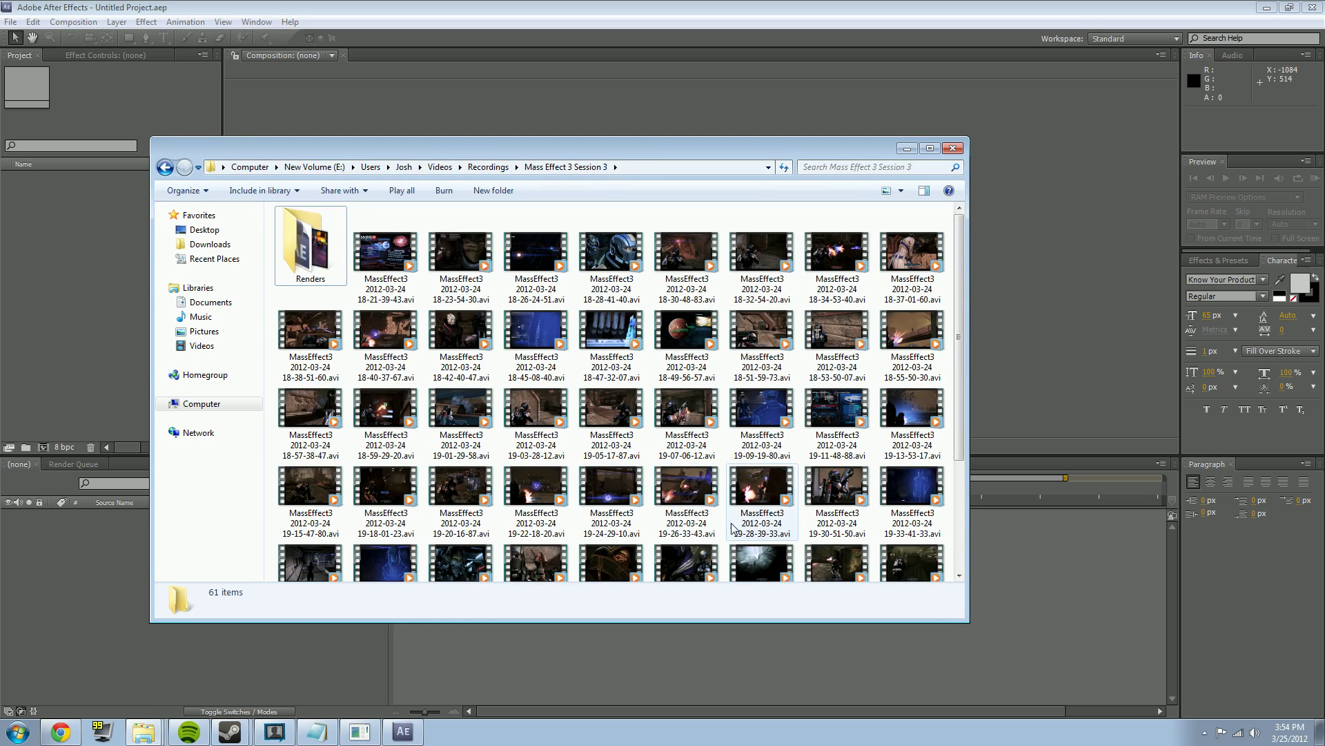
pyautogui.moveTo(968, 621); pyautogui.dragTo(1038, 678)
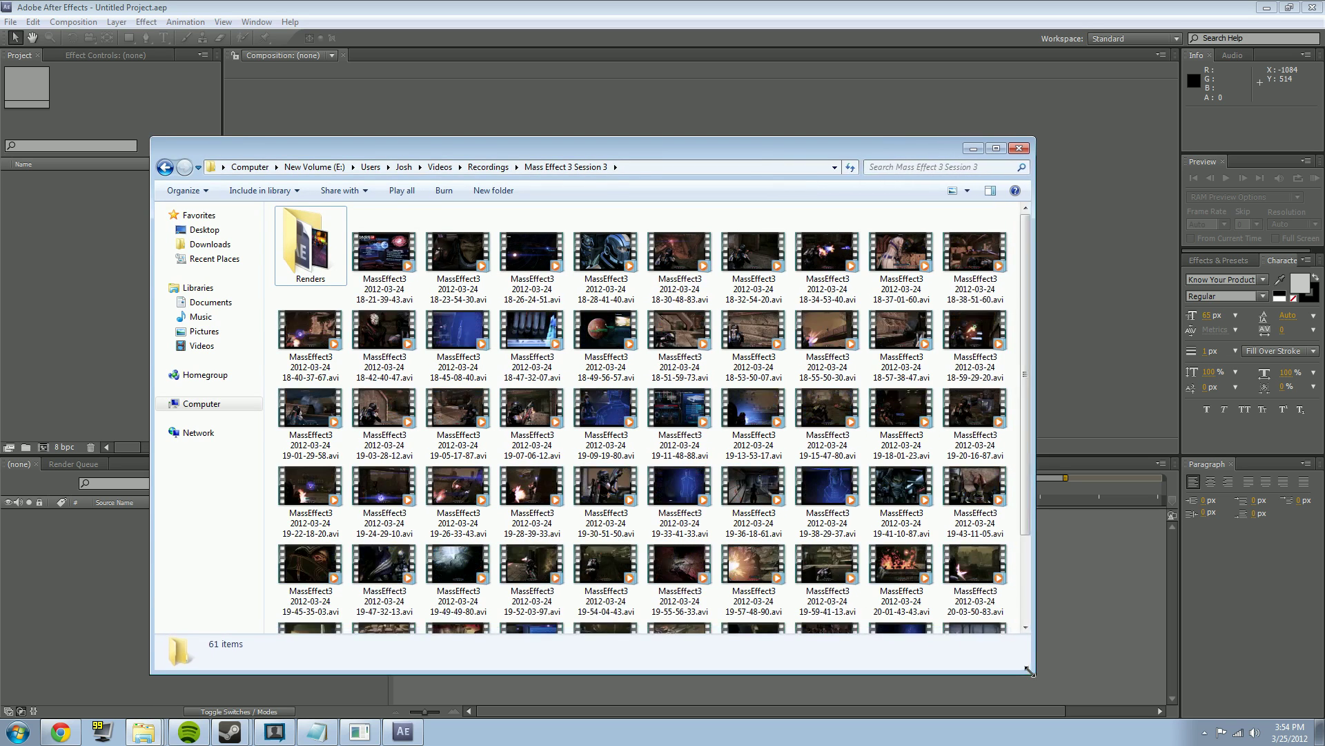
pyautogui.moveTo(1033, 478)
pyautogui.mouseDown()
pyautogui.moveTo(1026, 611)
pyautogui.moveTo(1025, 461)
pyautogui.mouseUp()
pyautogui.click(418, 268)
pyautogui.scroll(-2, 386, 414)
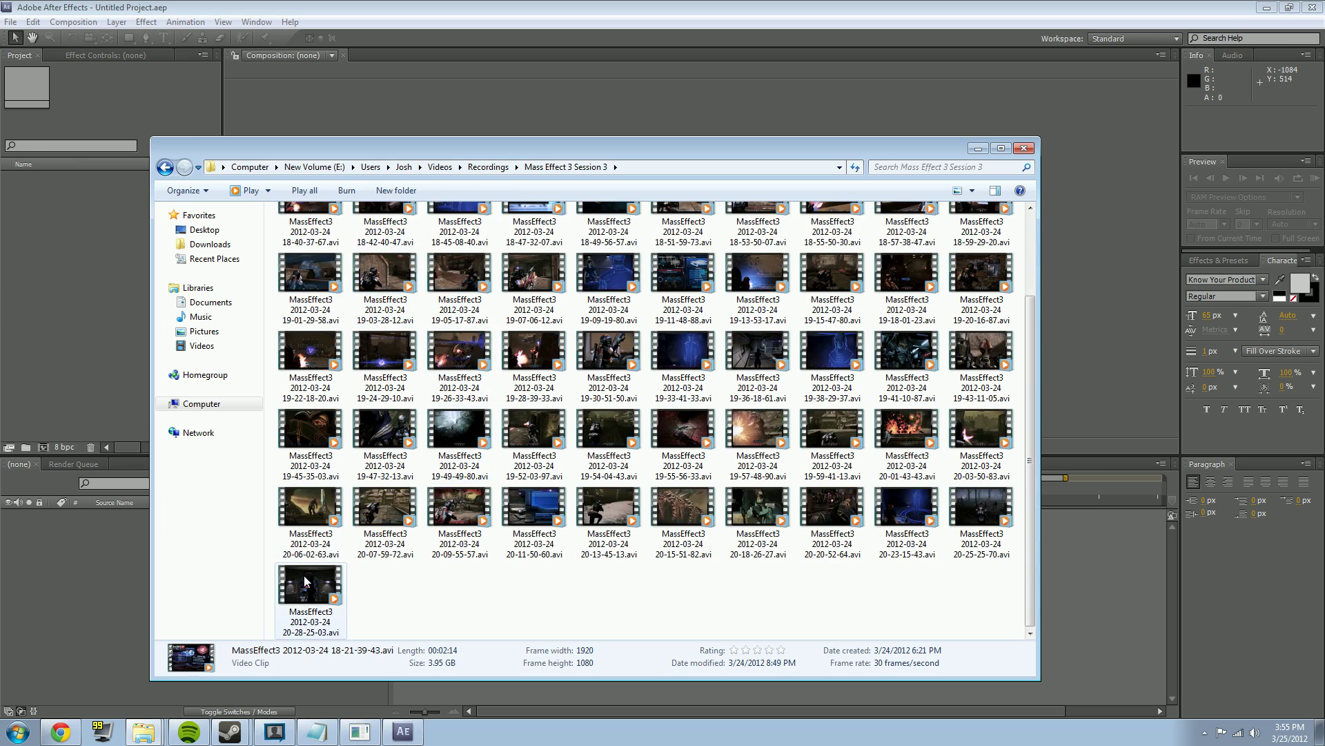
pyautogui.keyDown('shift'); pyautogui.click(311, 587); pyautogui.keyUp('shift')
pyautogui.scroll(3, 480, 445)
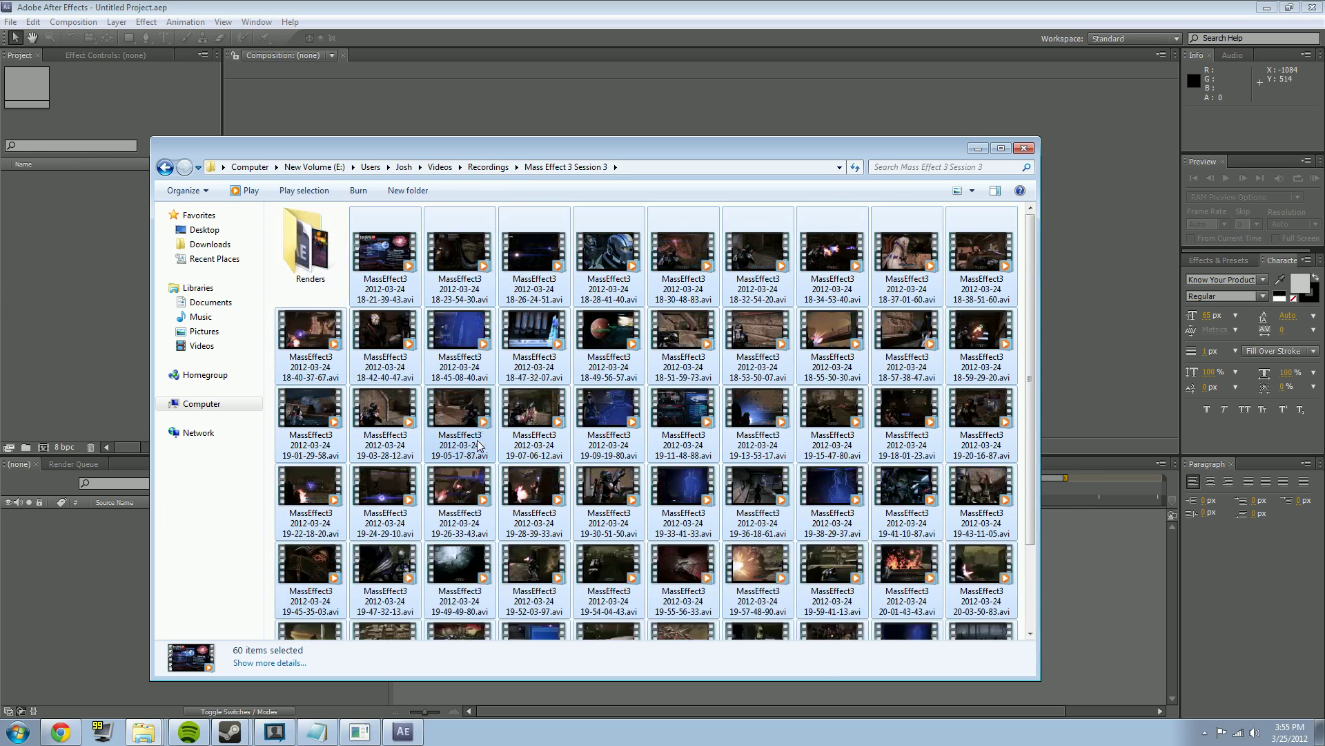
pyautogui.scroll(-3, 480, 445)
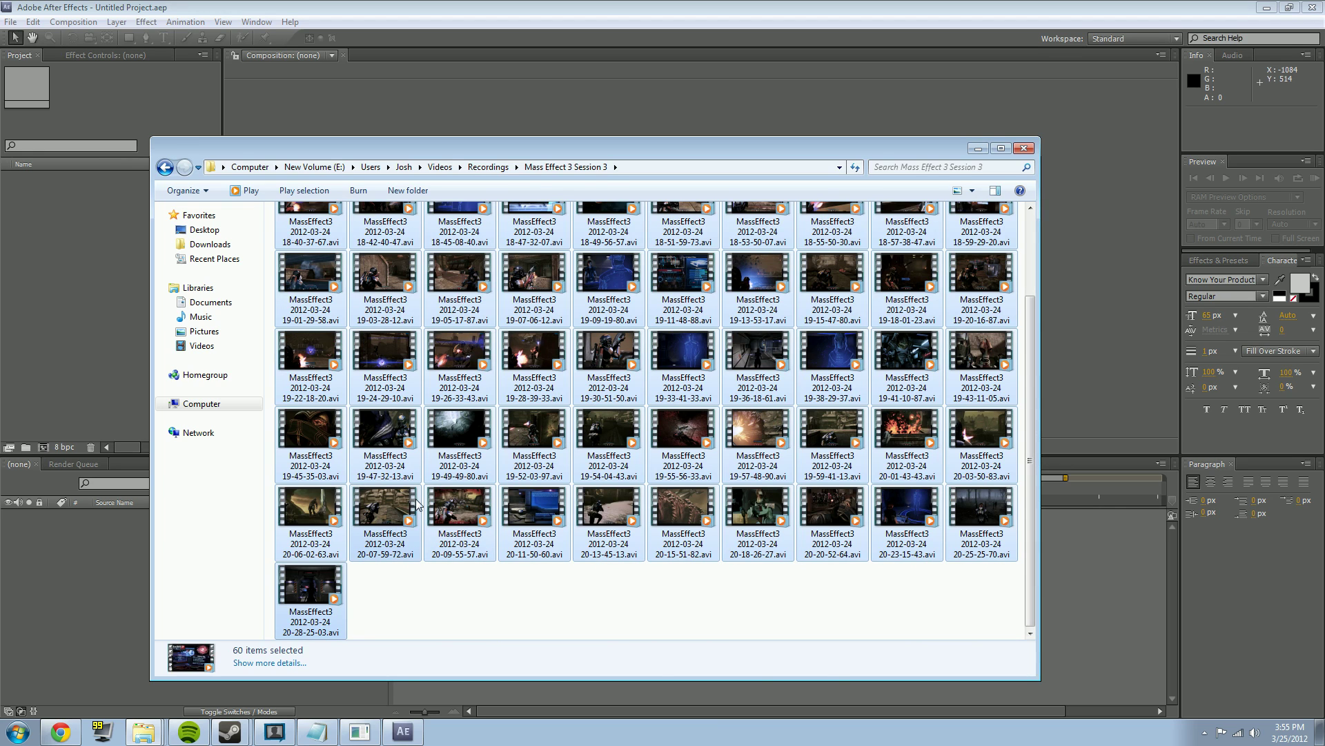
pyautogui.scroll(2, 384, 494)
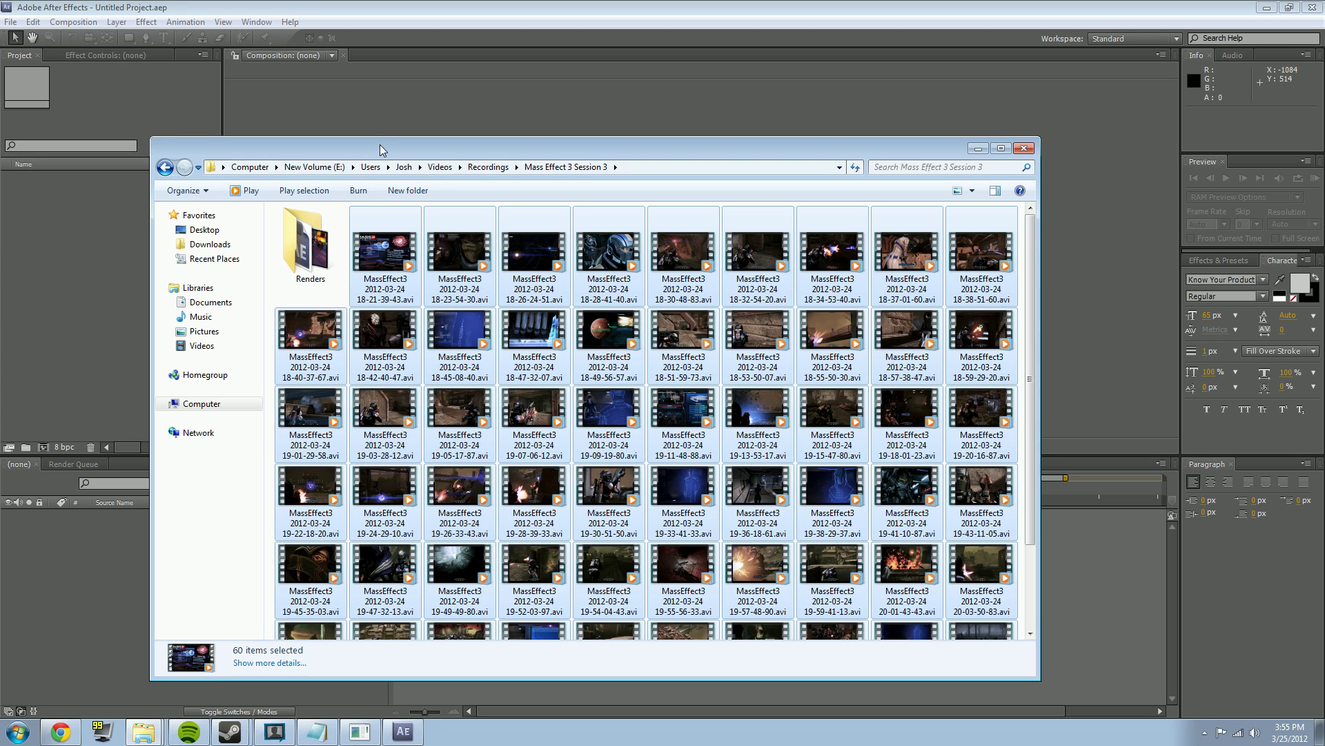
# Return to After Effects and start a new project.
pyautogui.click(71, 178)
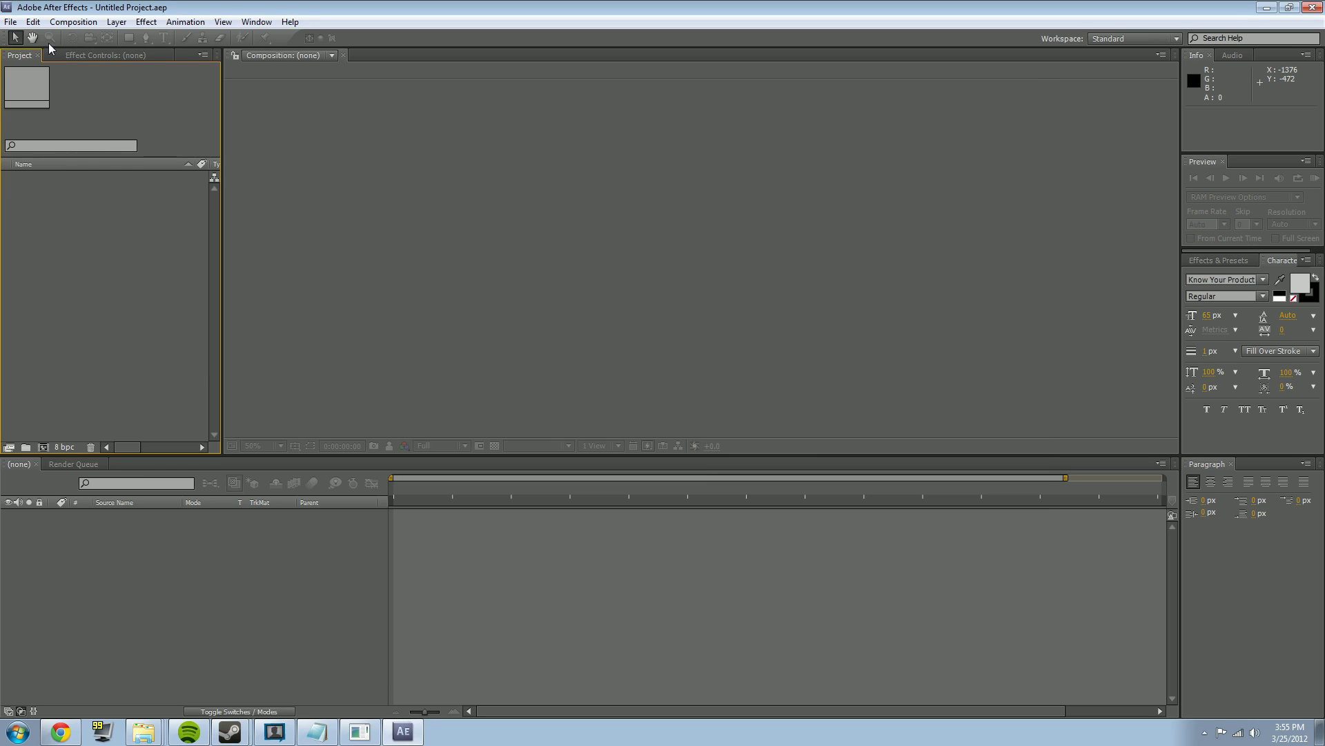
pyautogui.click(12, 21)
pyautogui.moveTo(31, 39)
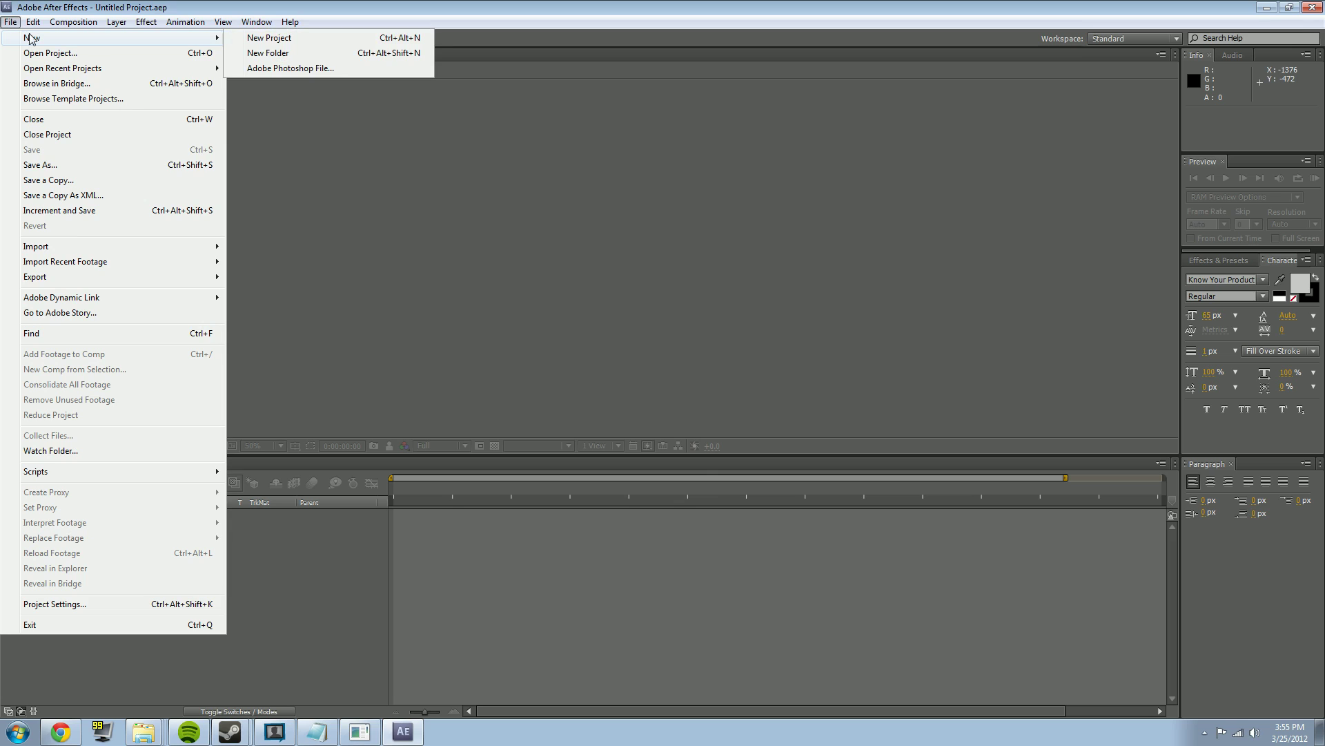
pyautogui.click(269, 38)
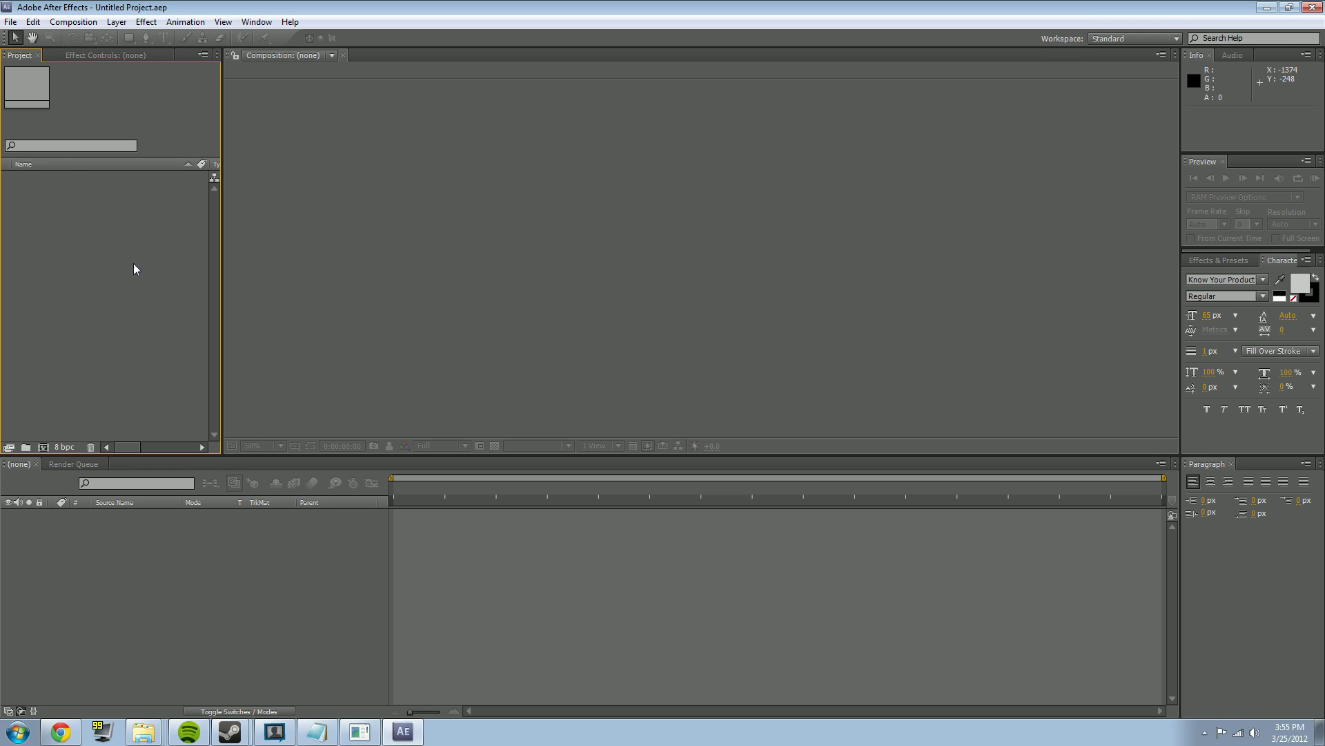
# In the Mass Effect 3 Session 3 folder in Windows Explorer, select every AVI recording and show the combined details of the selection.
pyautogui.click(143, 732)
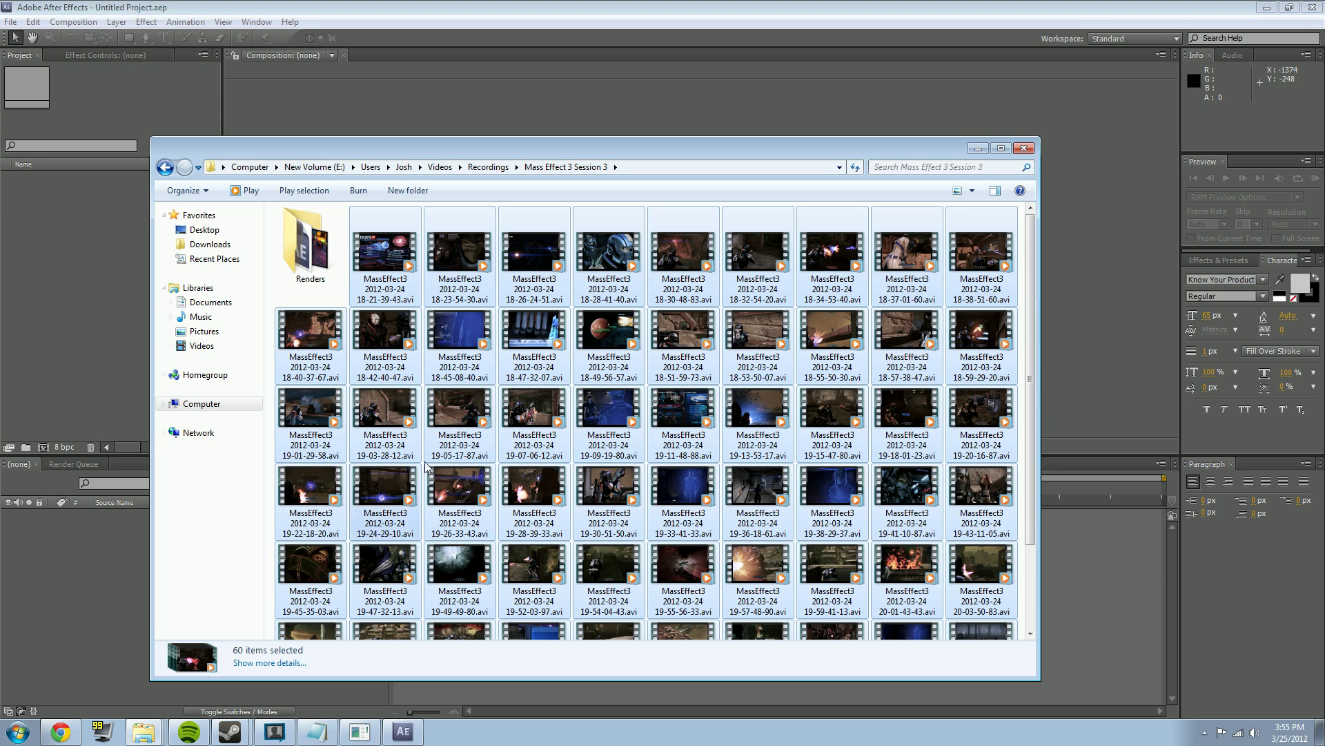
pyautogui.click(346, 297)
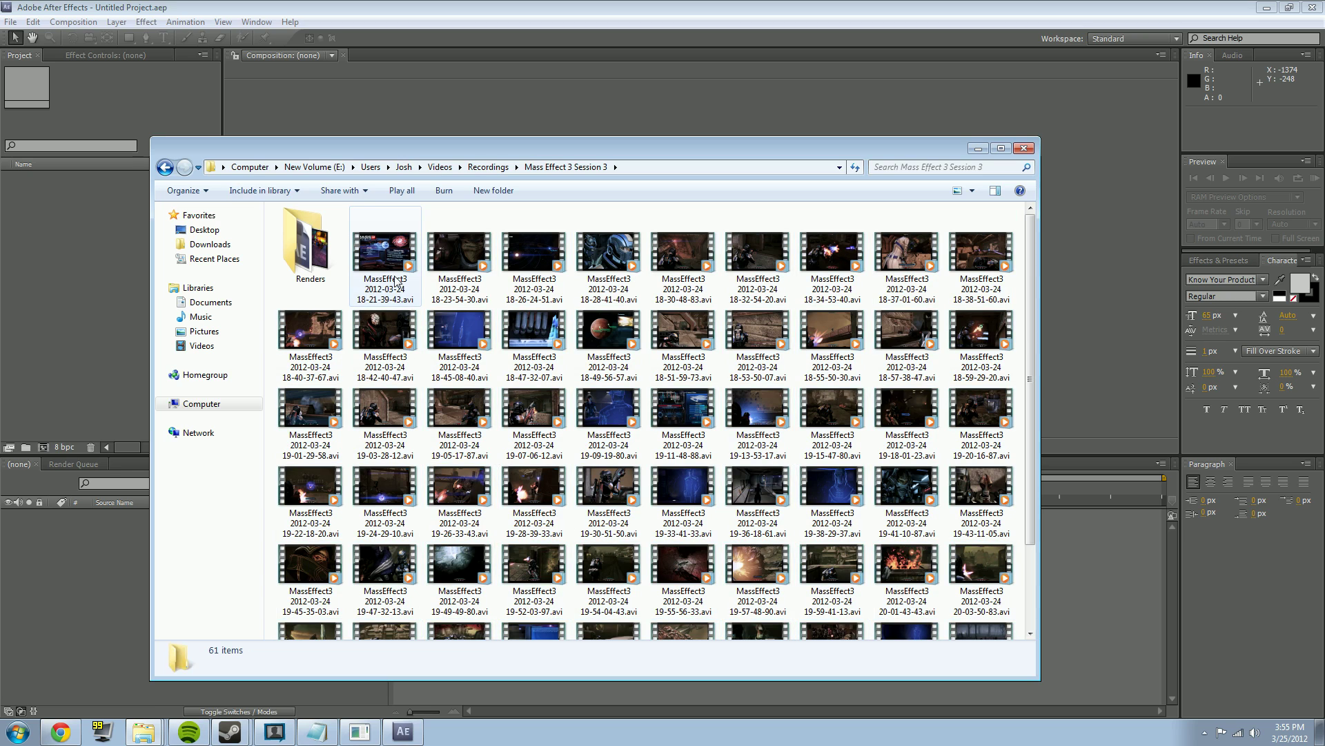
pyautogui.click(380, 279)
pyautogui.scroll(-3, 304, 345)
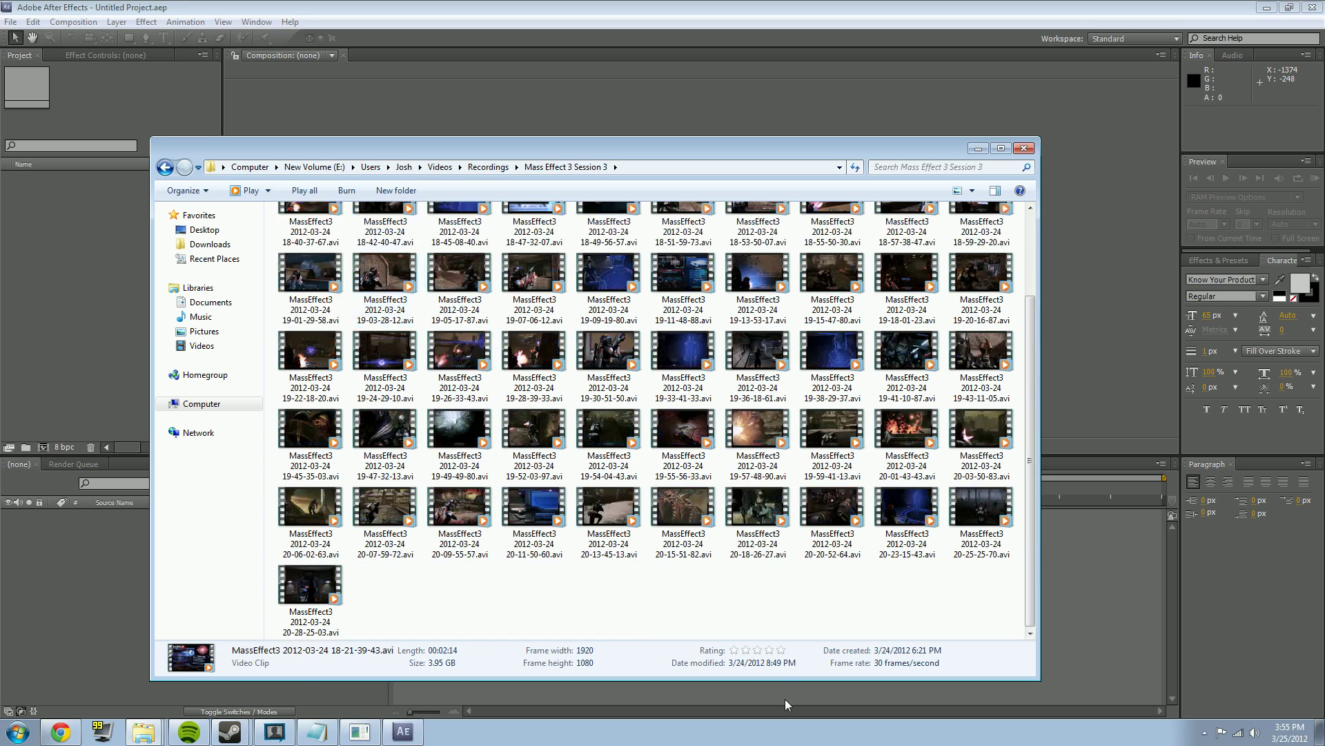
pyautogui.scroll(3, 295, 566)
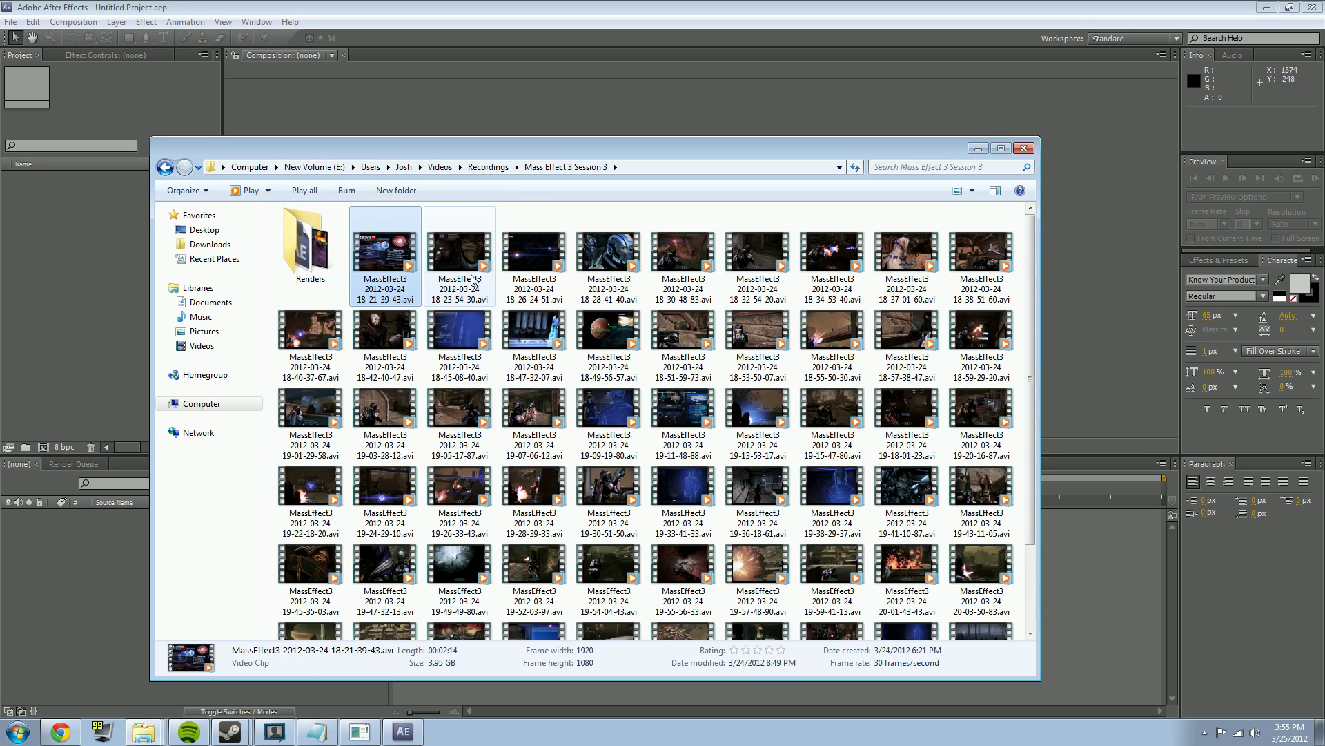
pyautogui.scroll(-3, 368, 582)
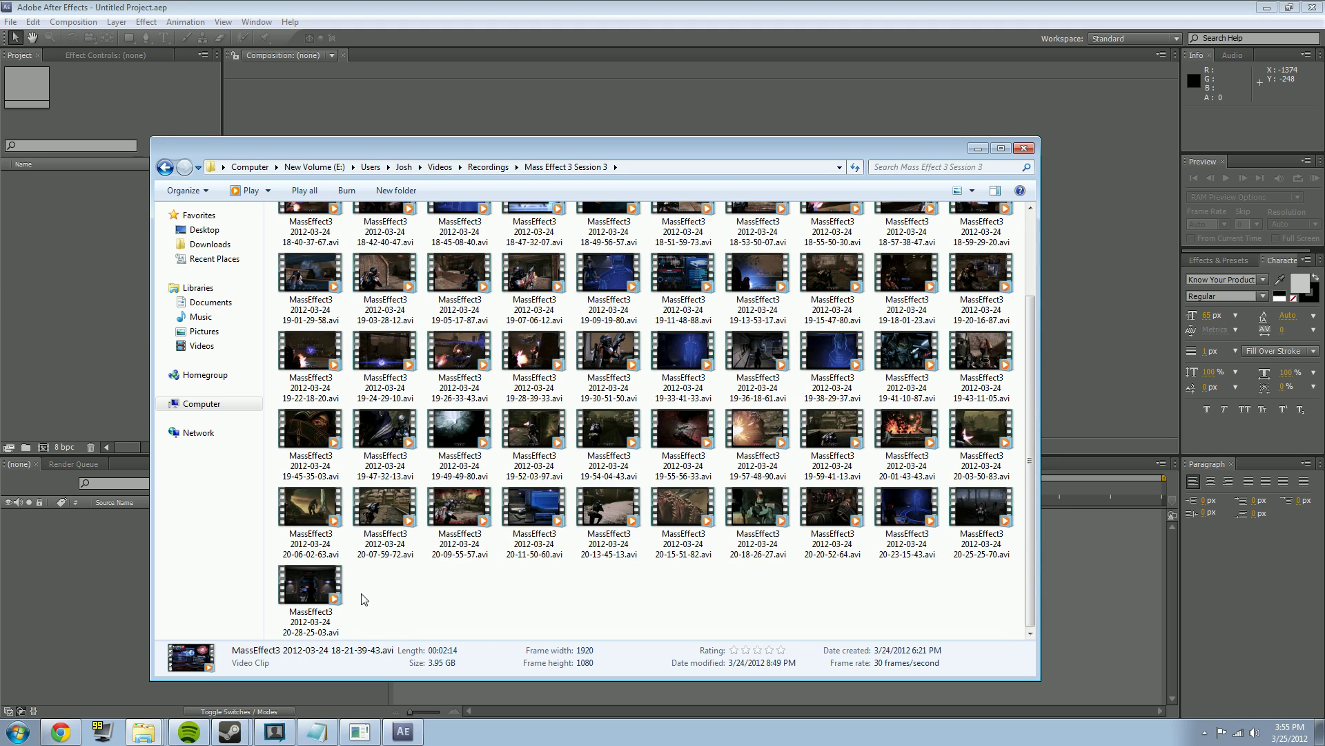
pyautogui.keyDown('shift'); pyautogui.click(321, 605); pyautogui.keyUp('shift')
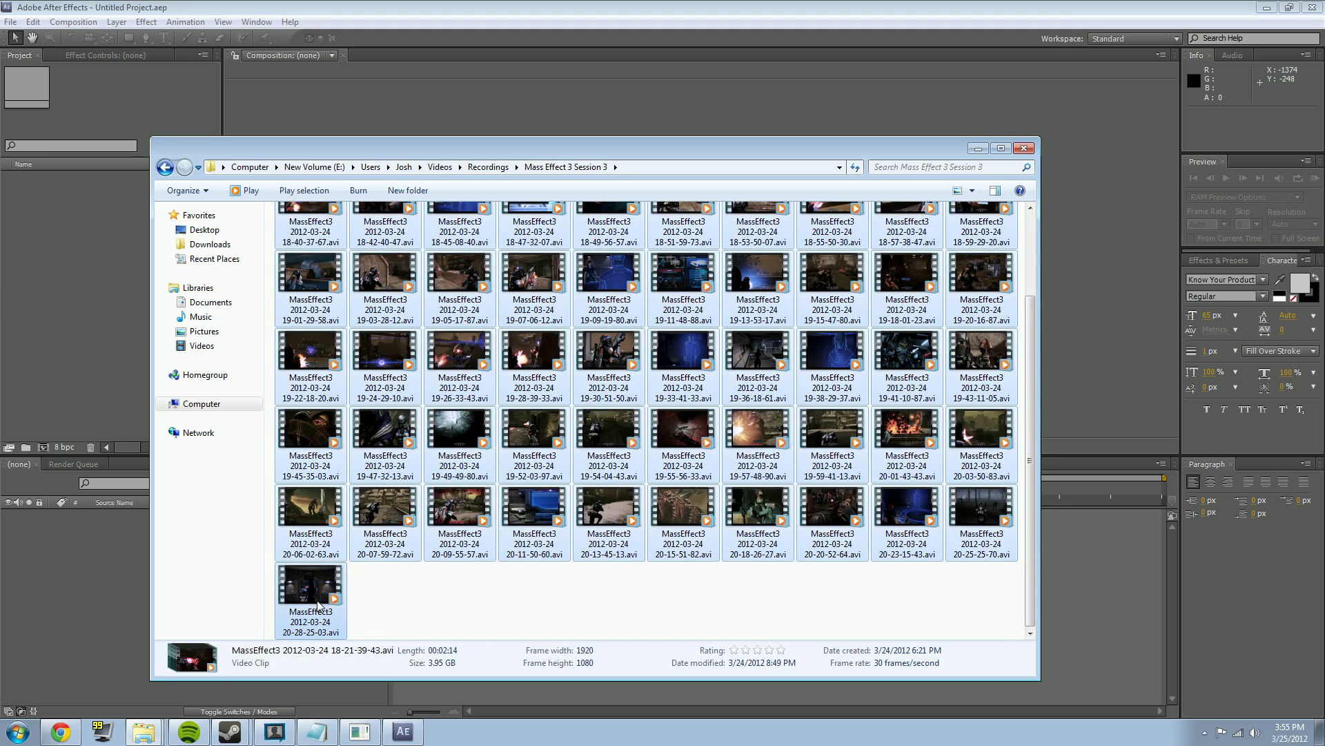
pyautogui.scroll(3, 431, 587)
pyautogui.scroll(-3, 897, 539)
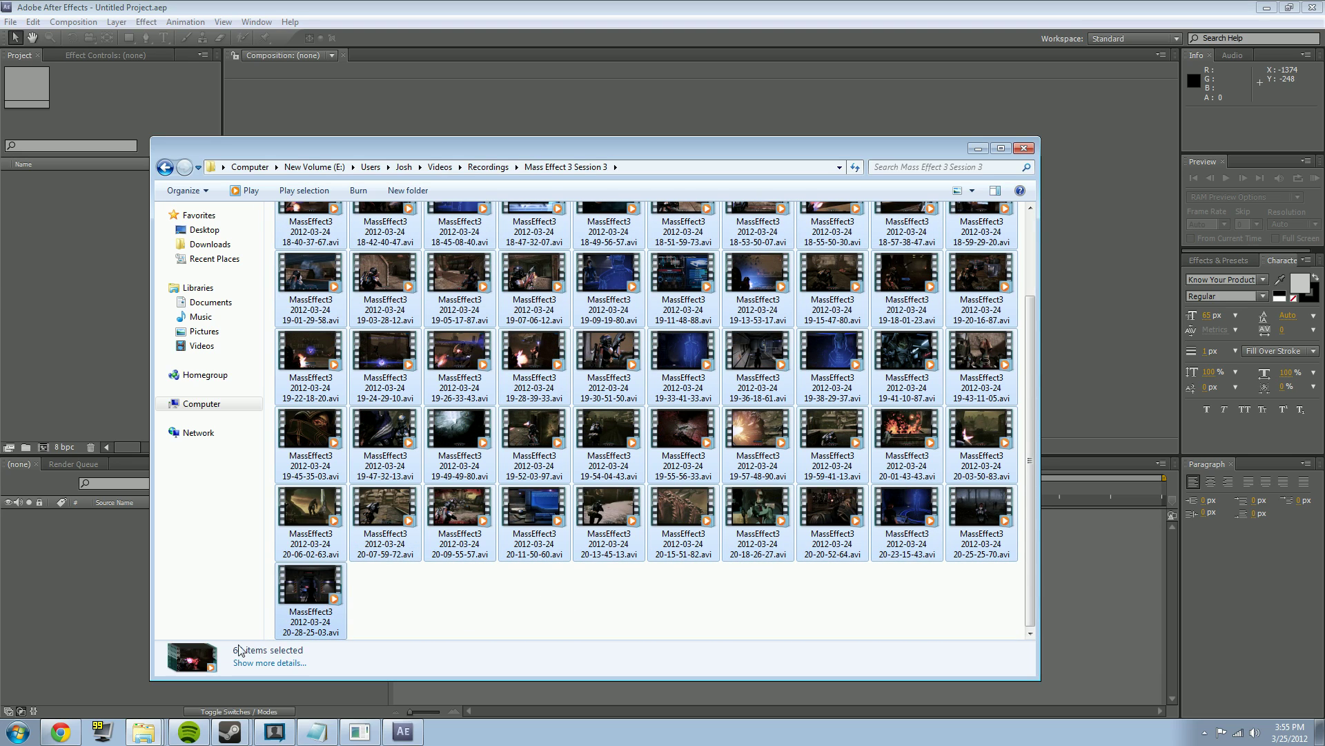
pyautogui.click(269, 661)
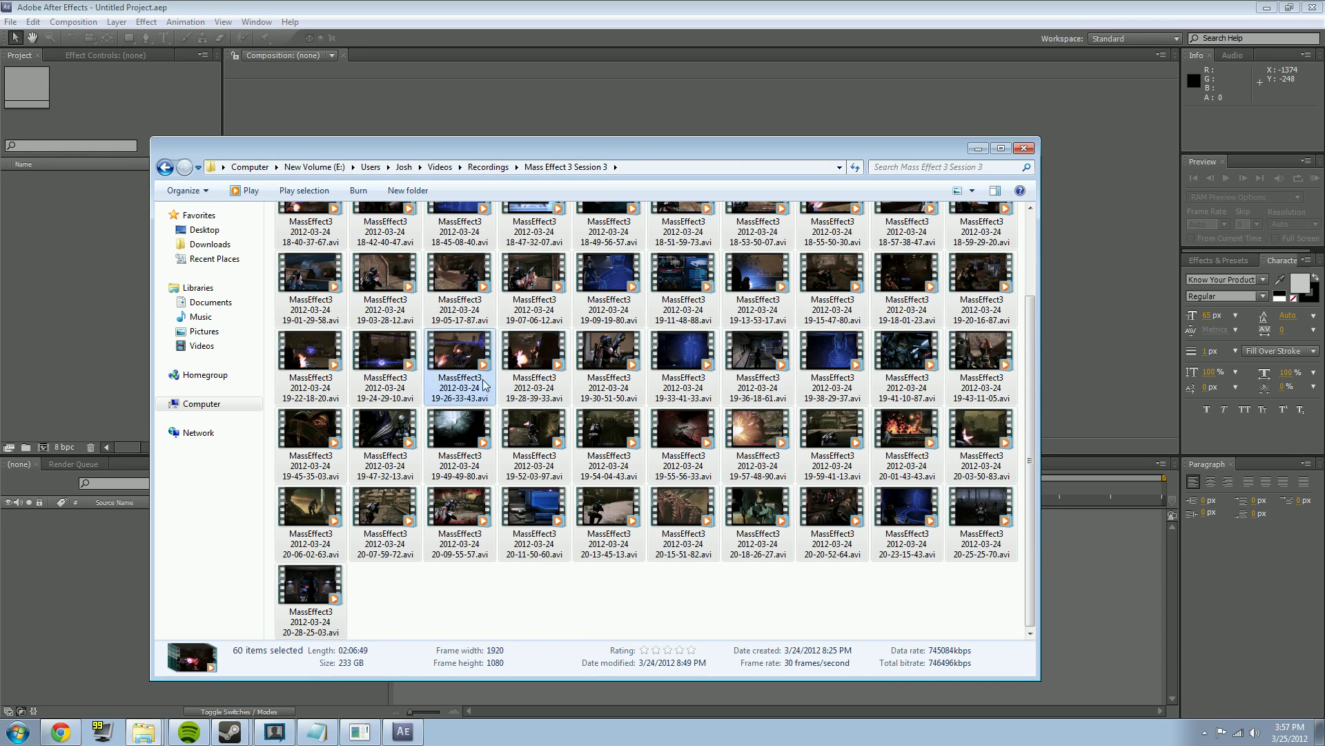
# Import the selected Mass Effect 3 recordings into the After Effects project and check the imported footage list.
pyautogui.scroll(3, 981, 345)
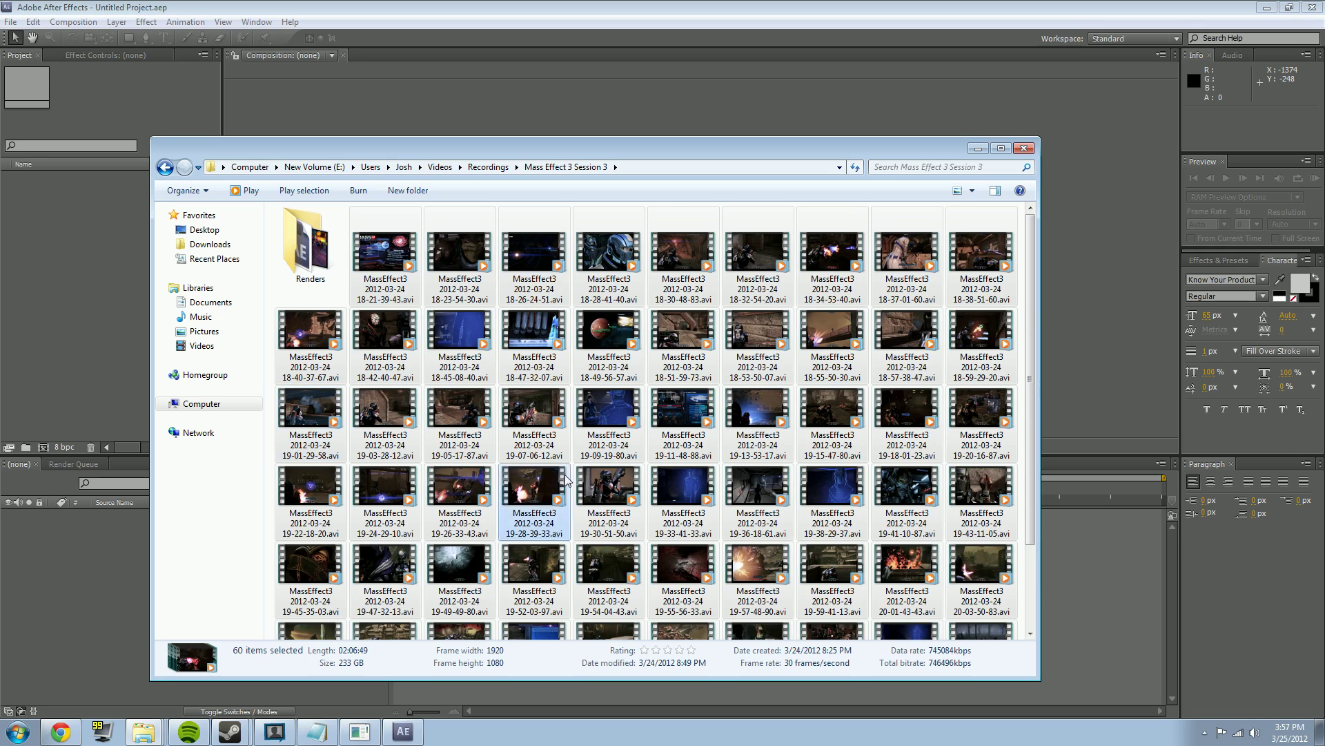
pyautogui.moveTo(399, 339); pyautogui.dragTo(28, 160)
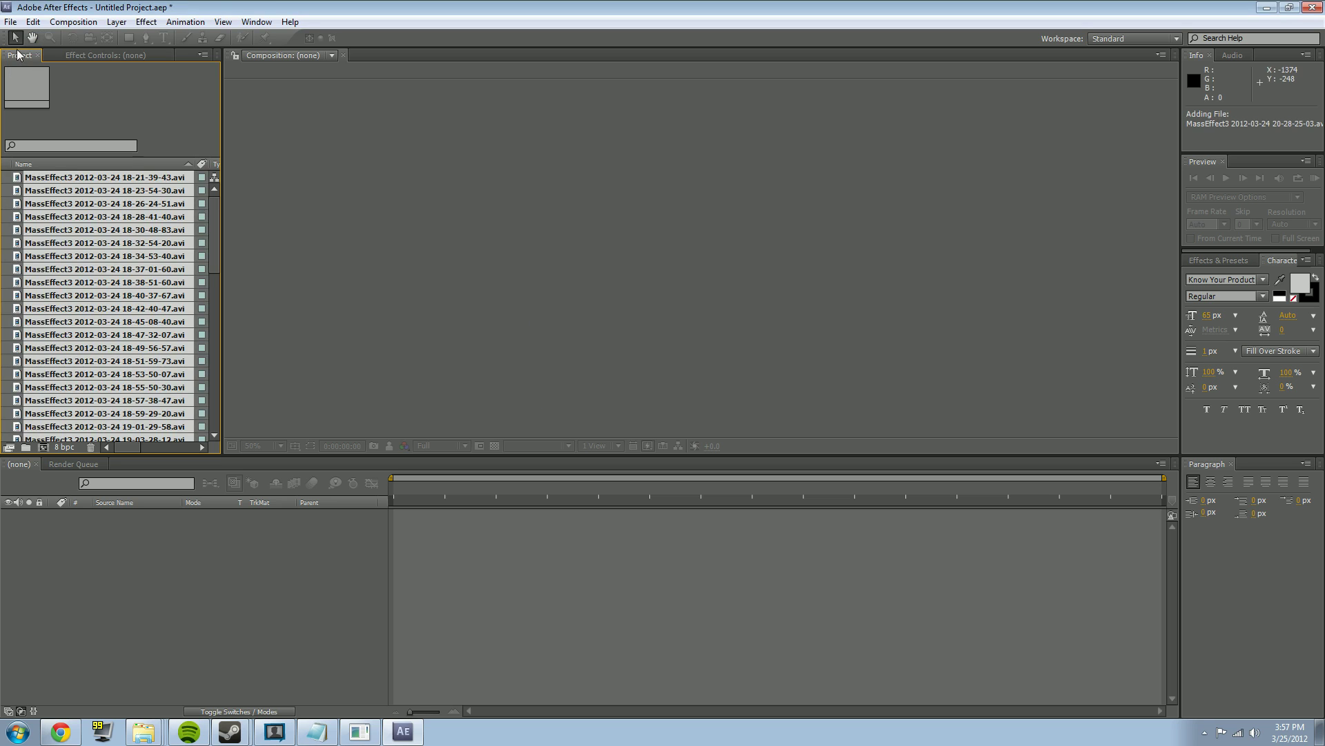
pyautogui.scroll(-2, 81, 243)
pyautogui.scroll(-4, 81, 243)
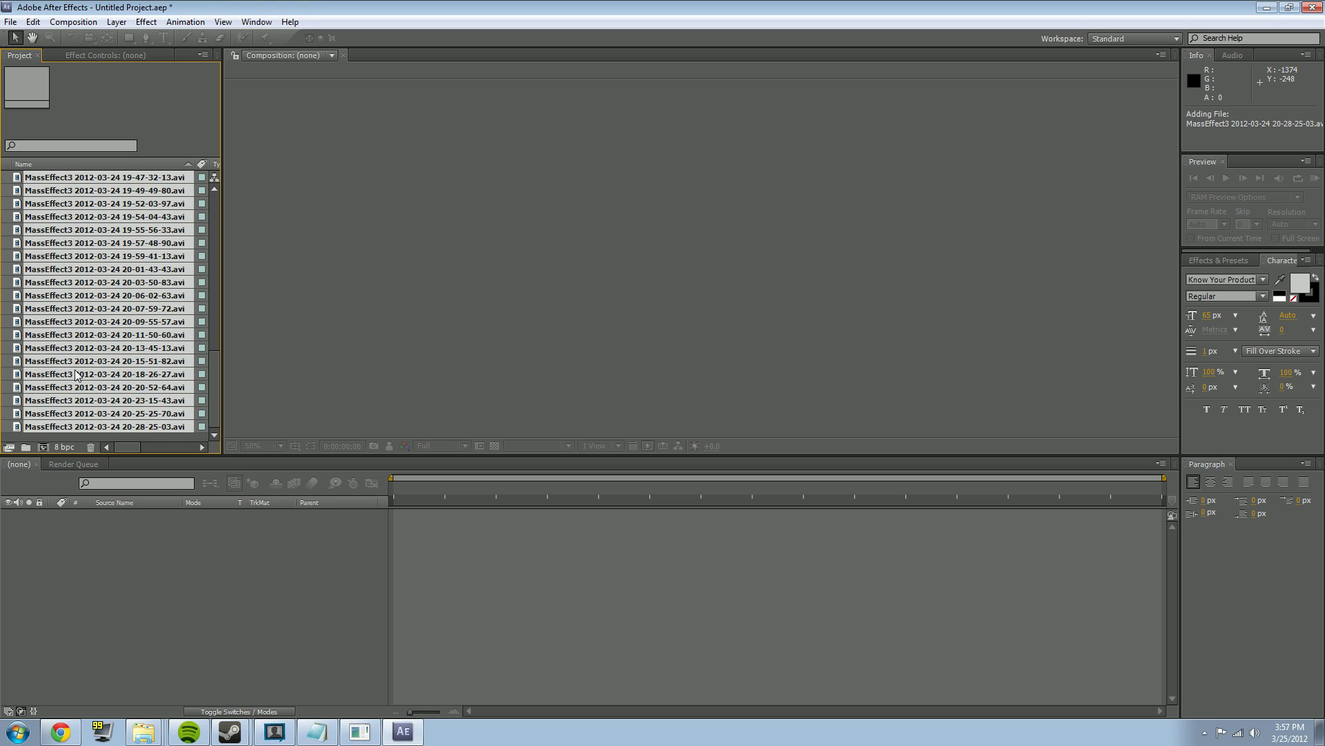
pyautogui.scroll(13, 72, 304)
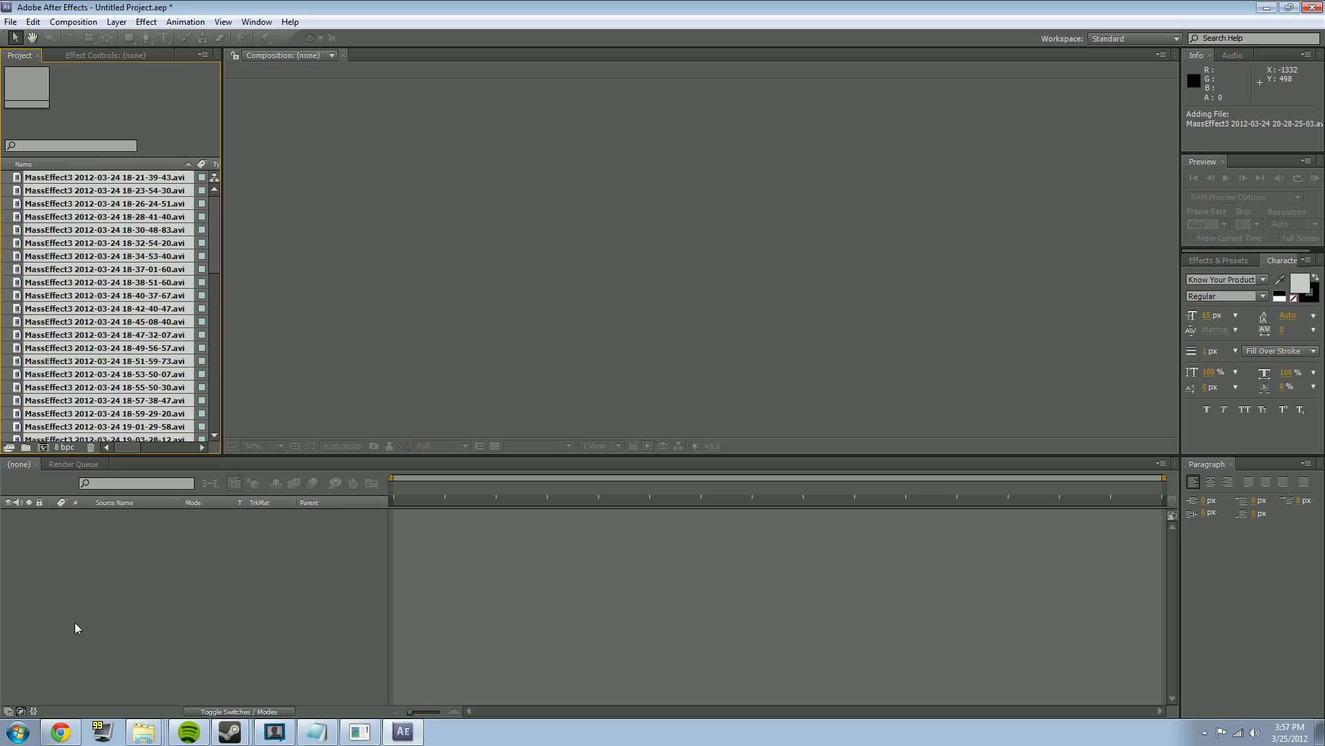
pyautogui.click(149, 722)
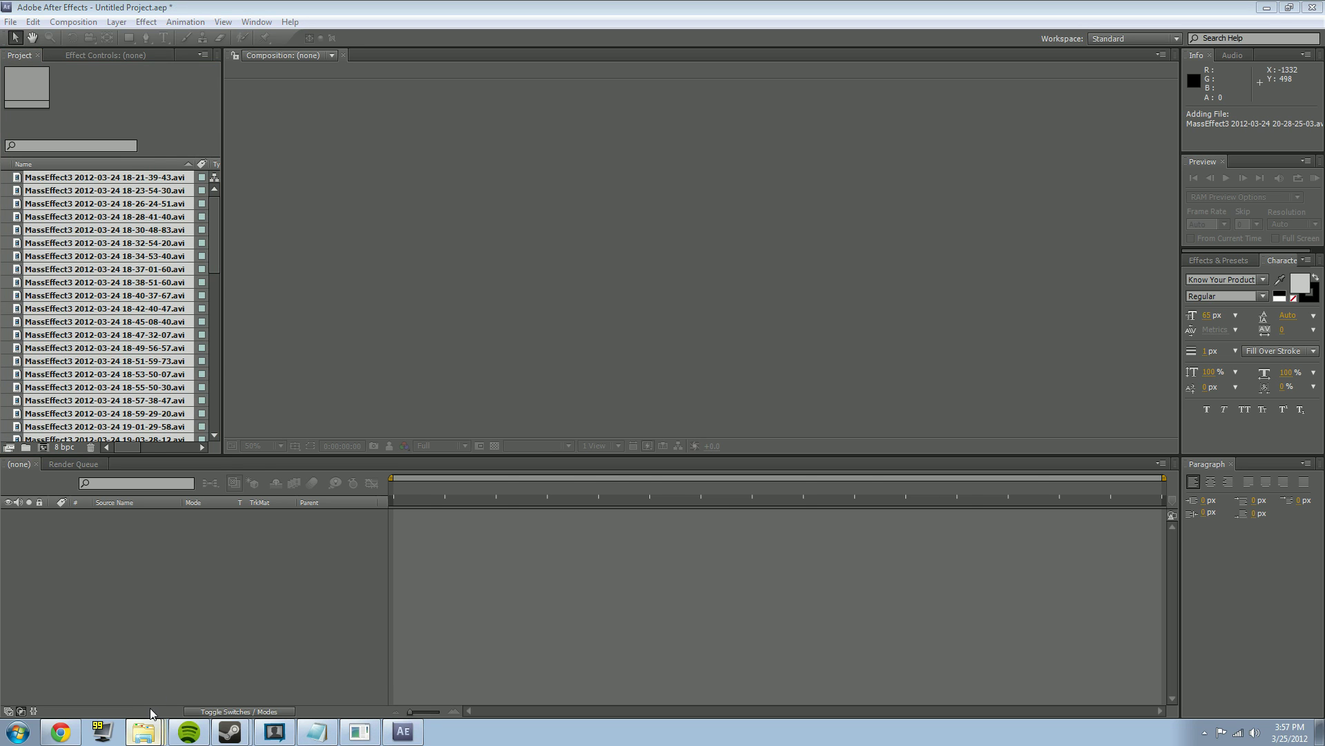
pyautogui.click(79, 584)
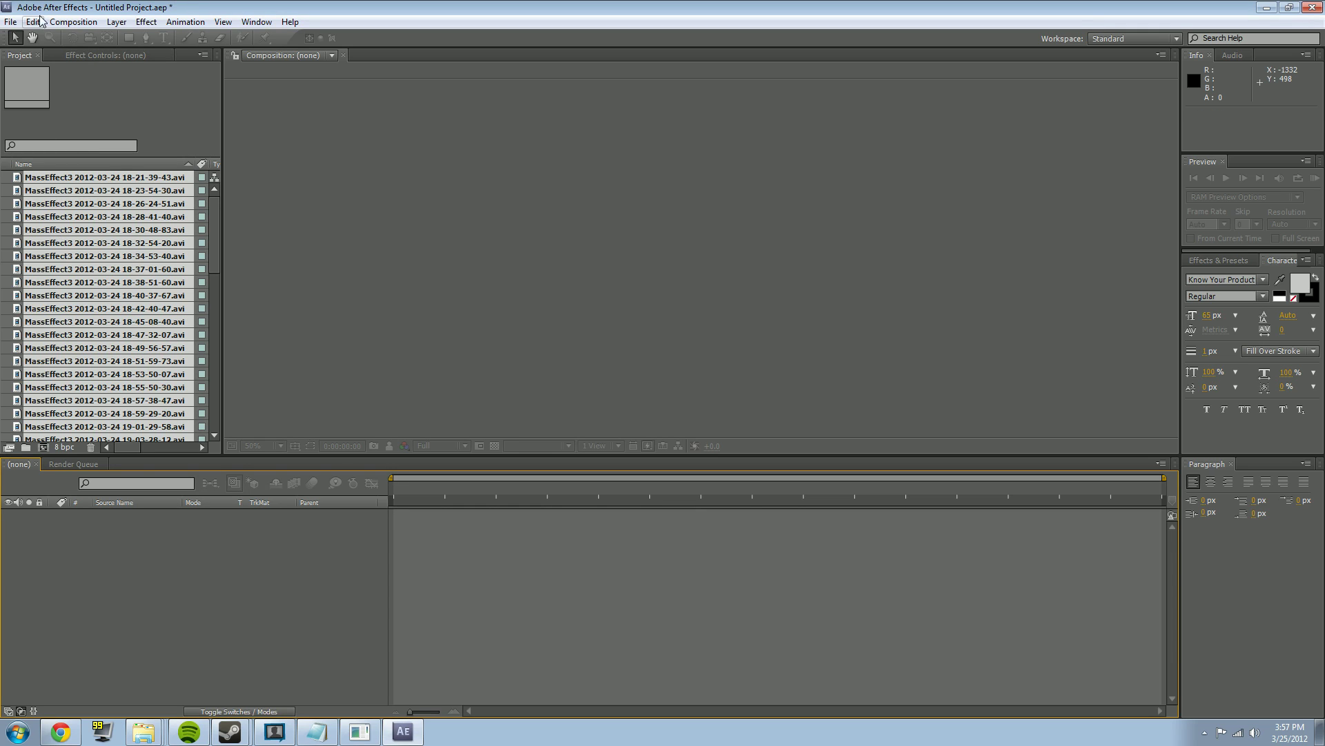
pyautogui.click(10, 22)
pyautogui.moveTo(62, 253)
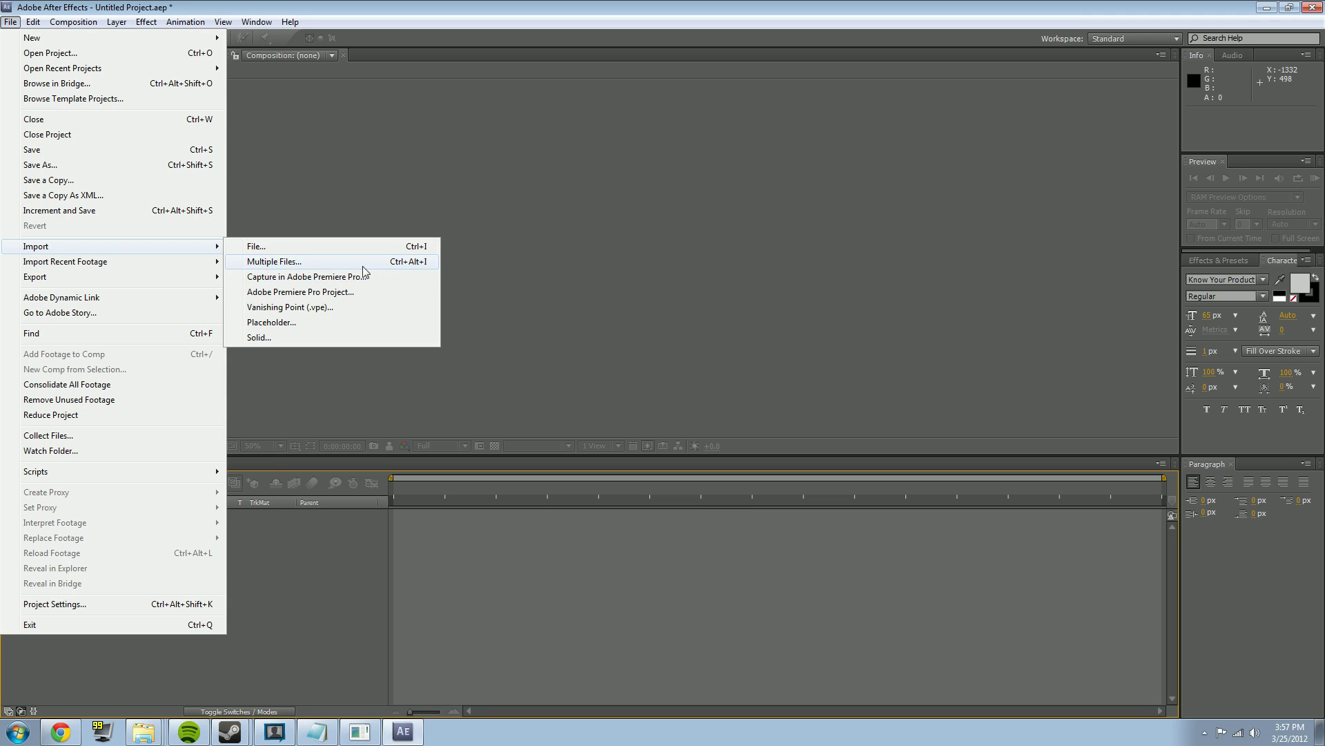
pyautogui.click(420, 267)
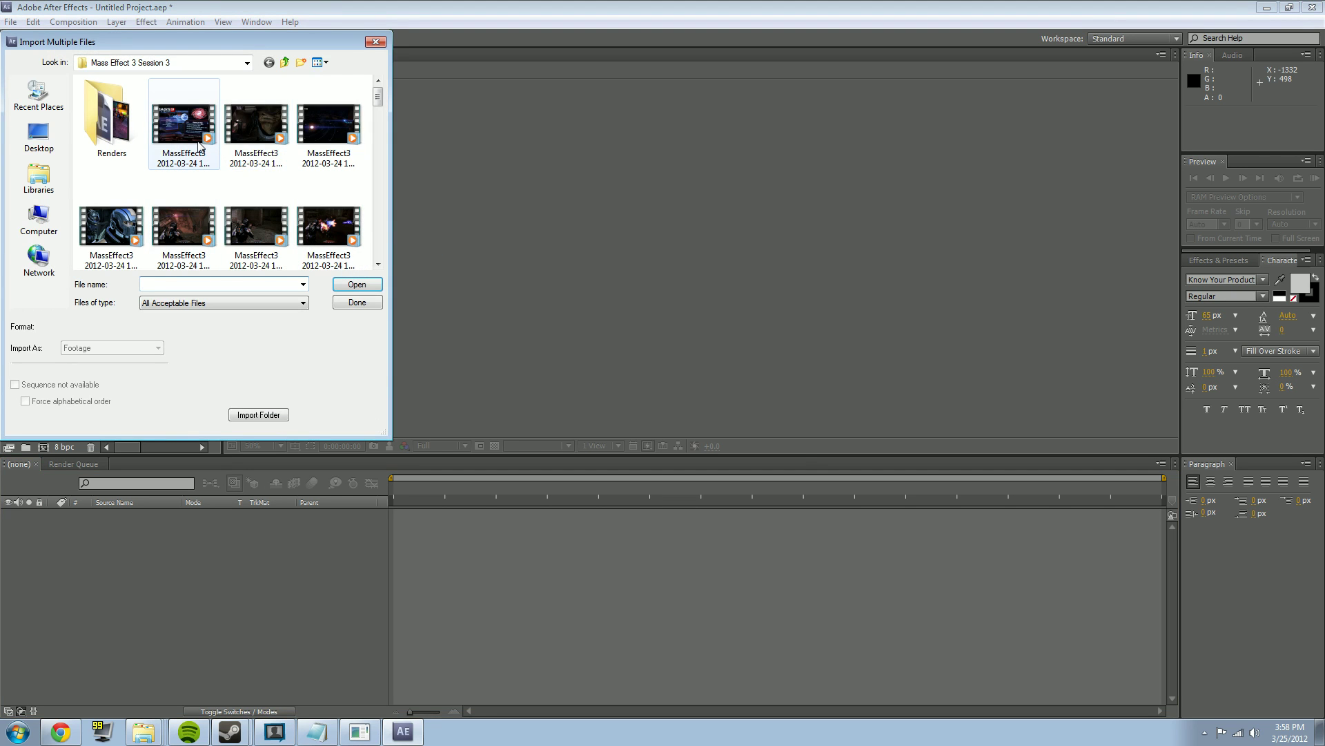
pyautogui.click(200, 146)
pyautogui.scroll(-5, 207, 152)
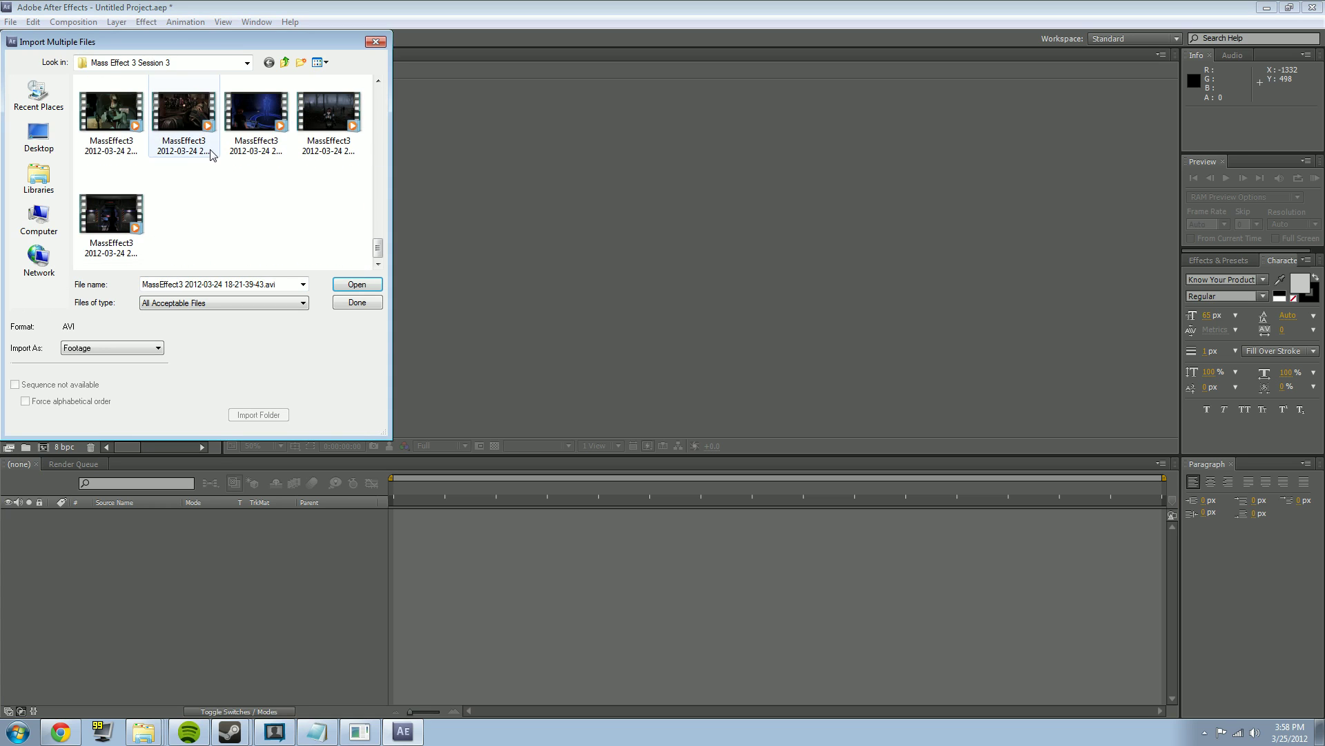
pyautogui.keyDown('shift'); pyautogui.click(110, 215); pyautogui.keyUp('shift')
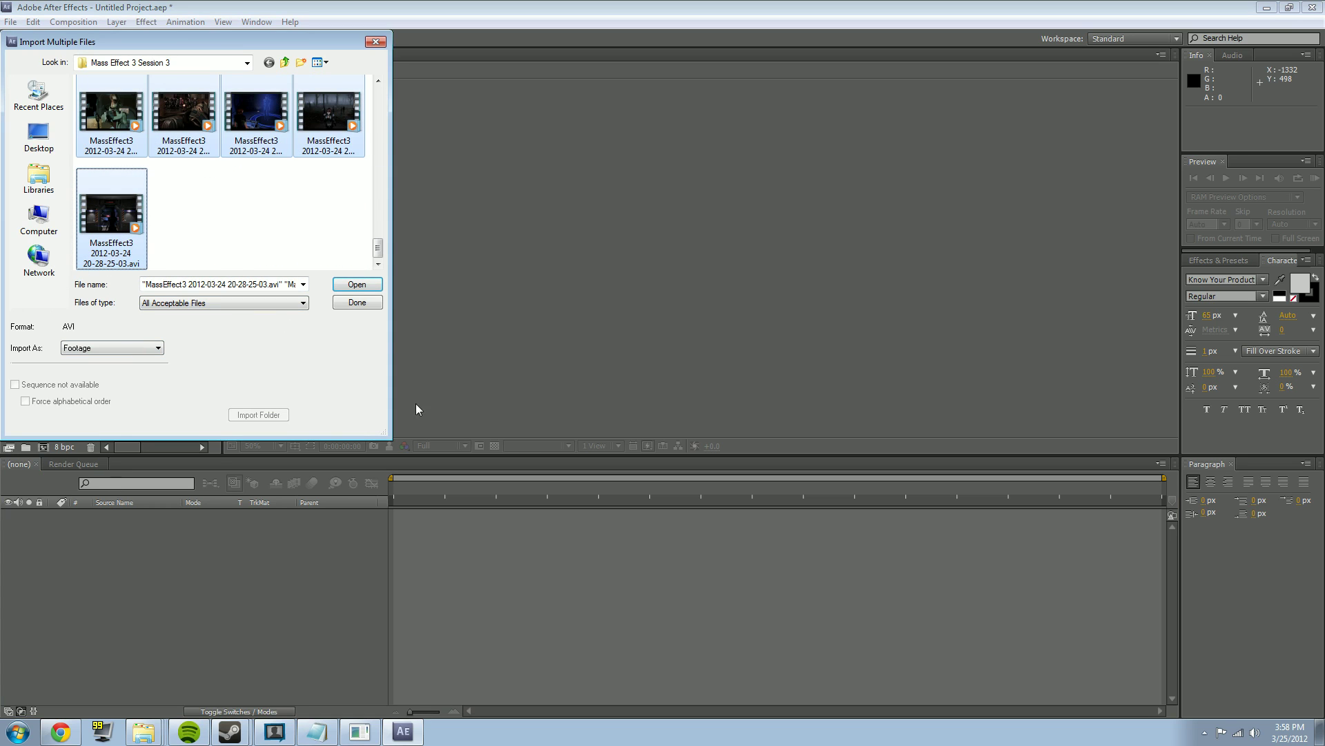
pyautogui.click(146, 351)
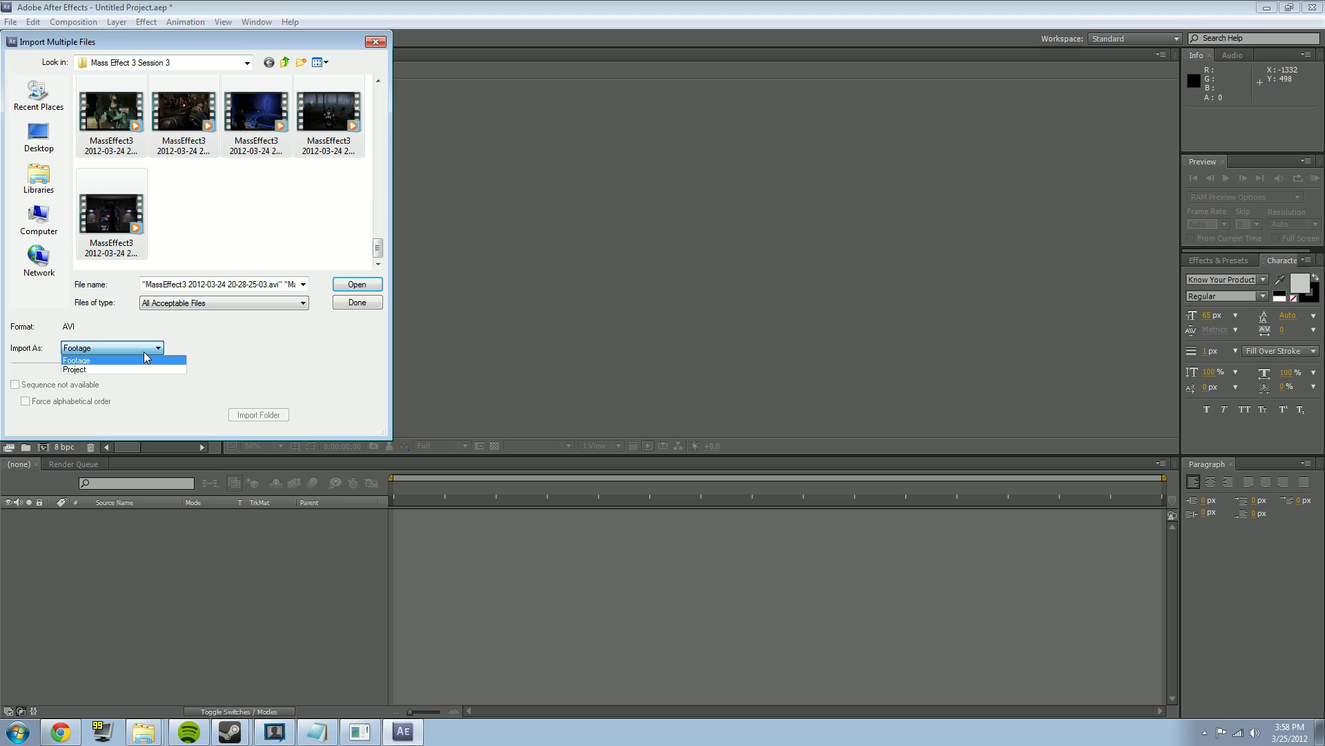
pyautogui.click(147, 359)
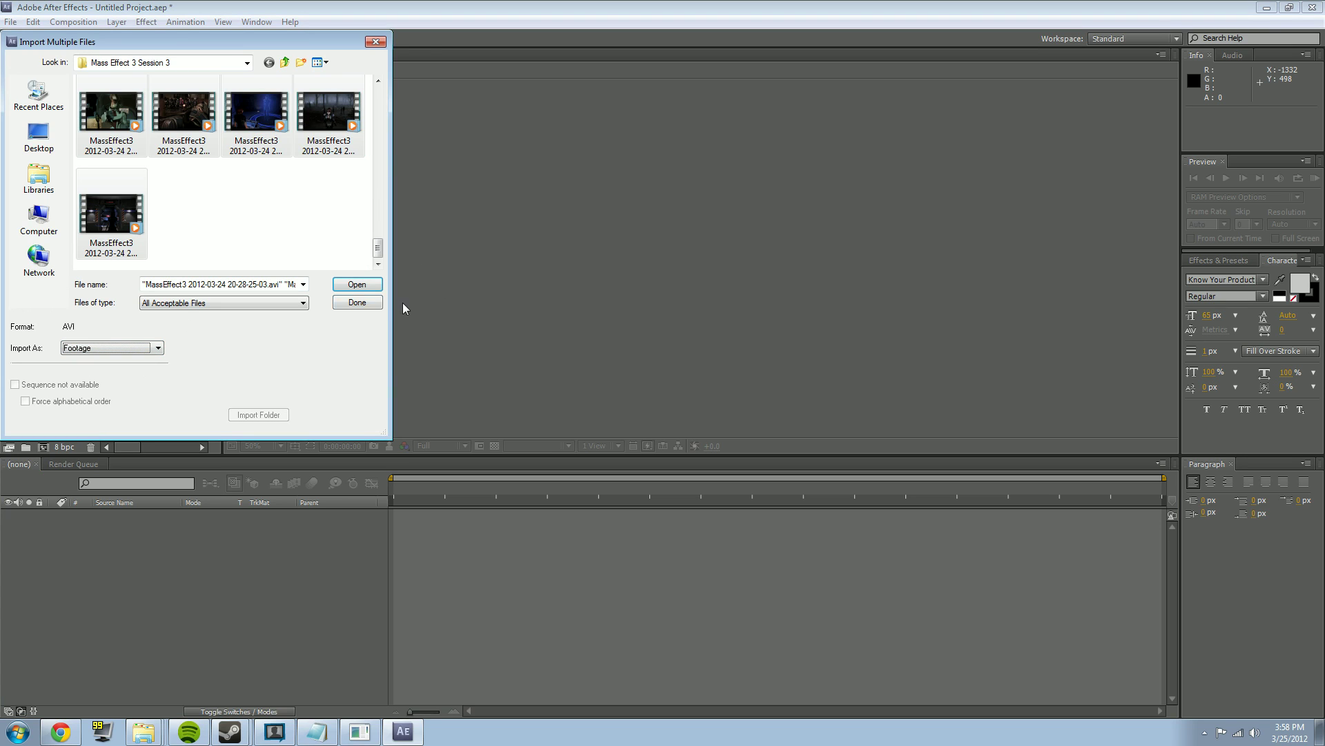
pyautogui.click(376, 43)
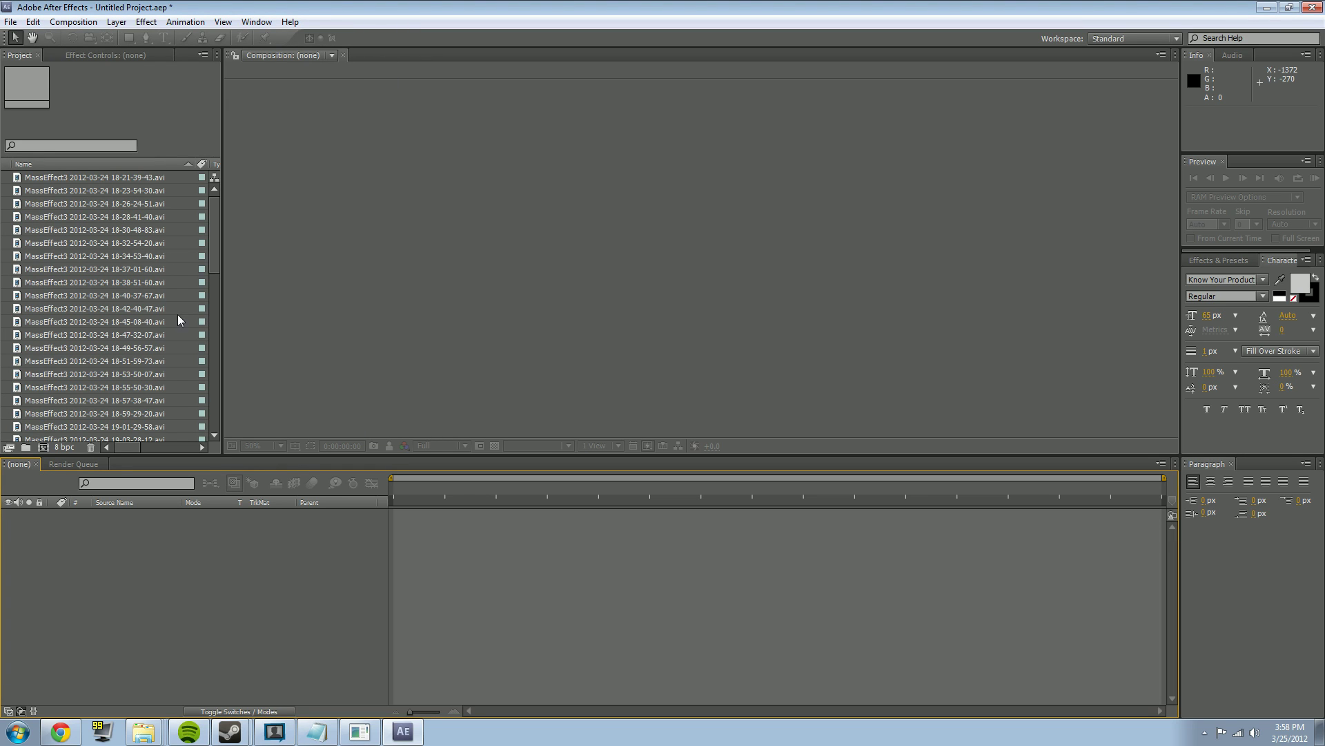
pyautogui.click(208, 249)
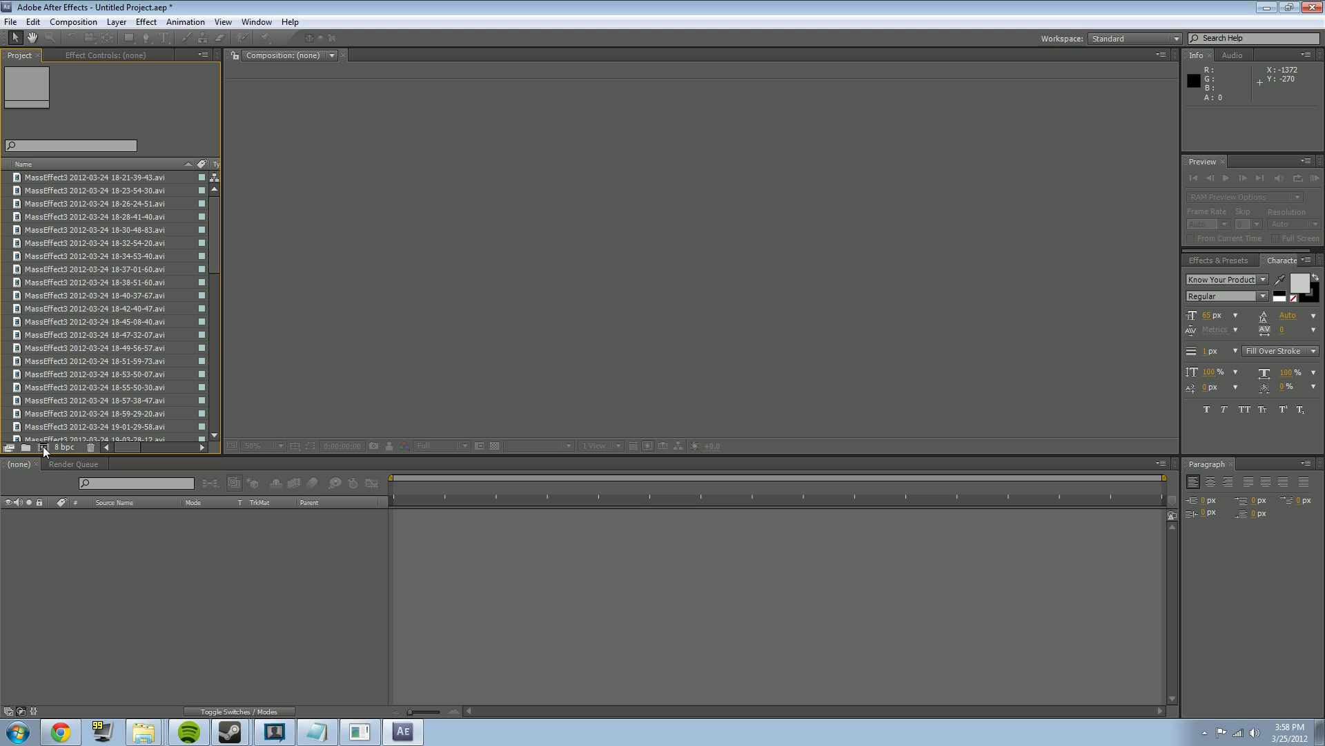
pyautogui.click(71, 23)
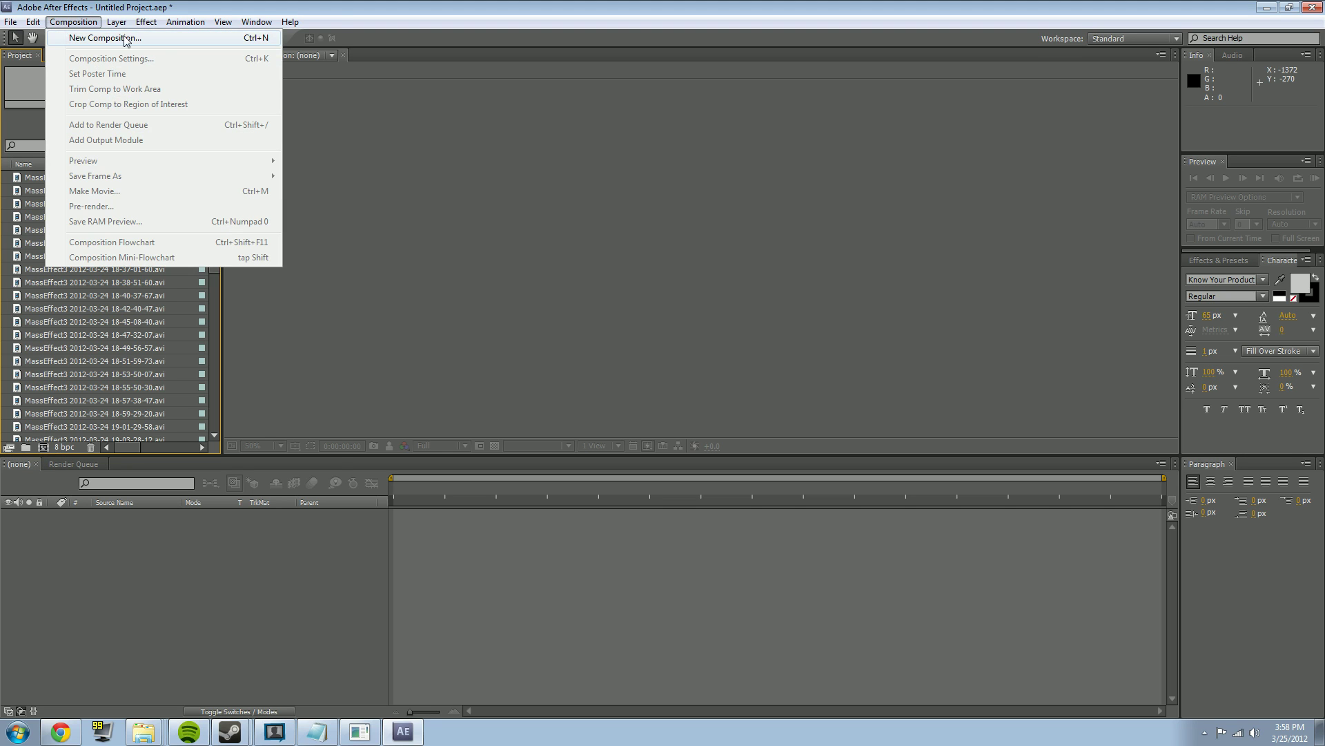
pyautogui.click(58, 587)
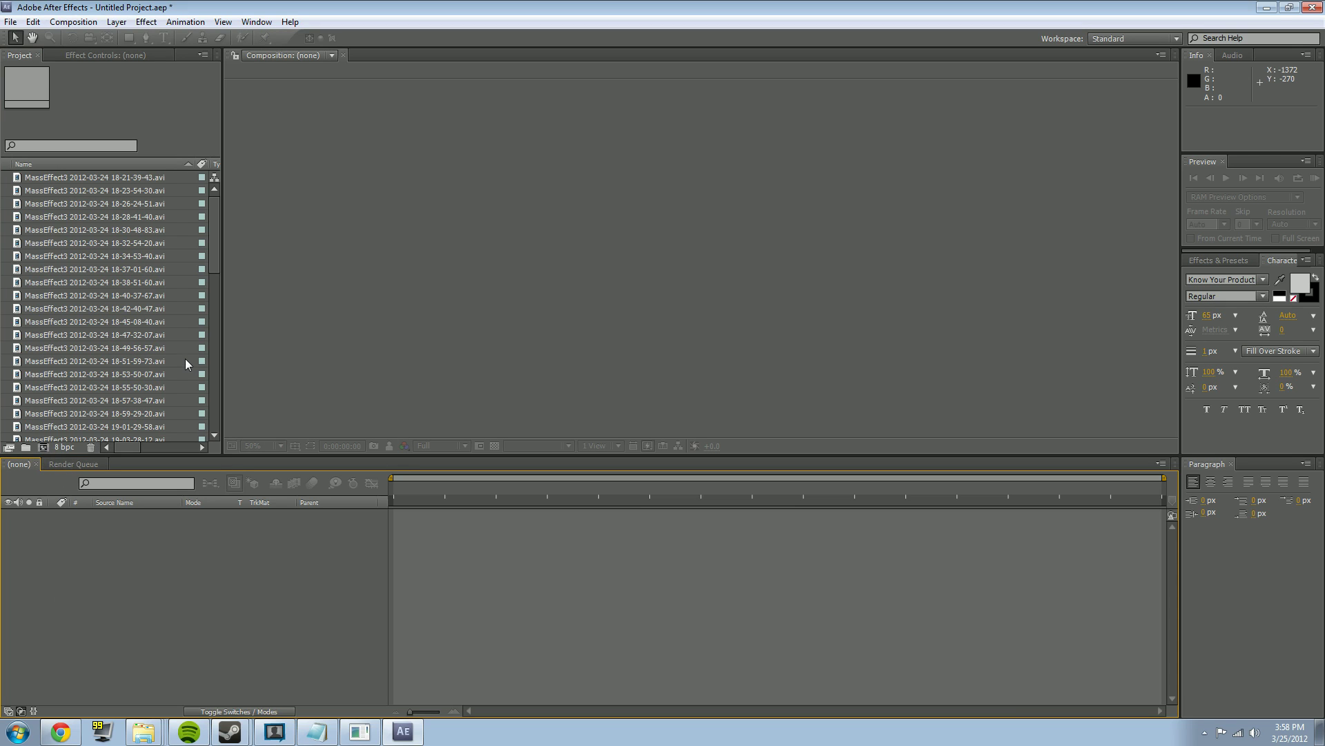
pyautogui.click(91, 176)
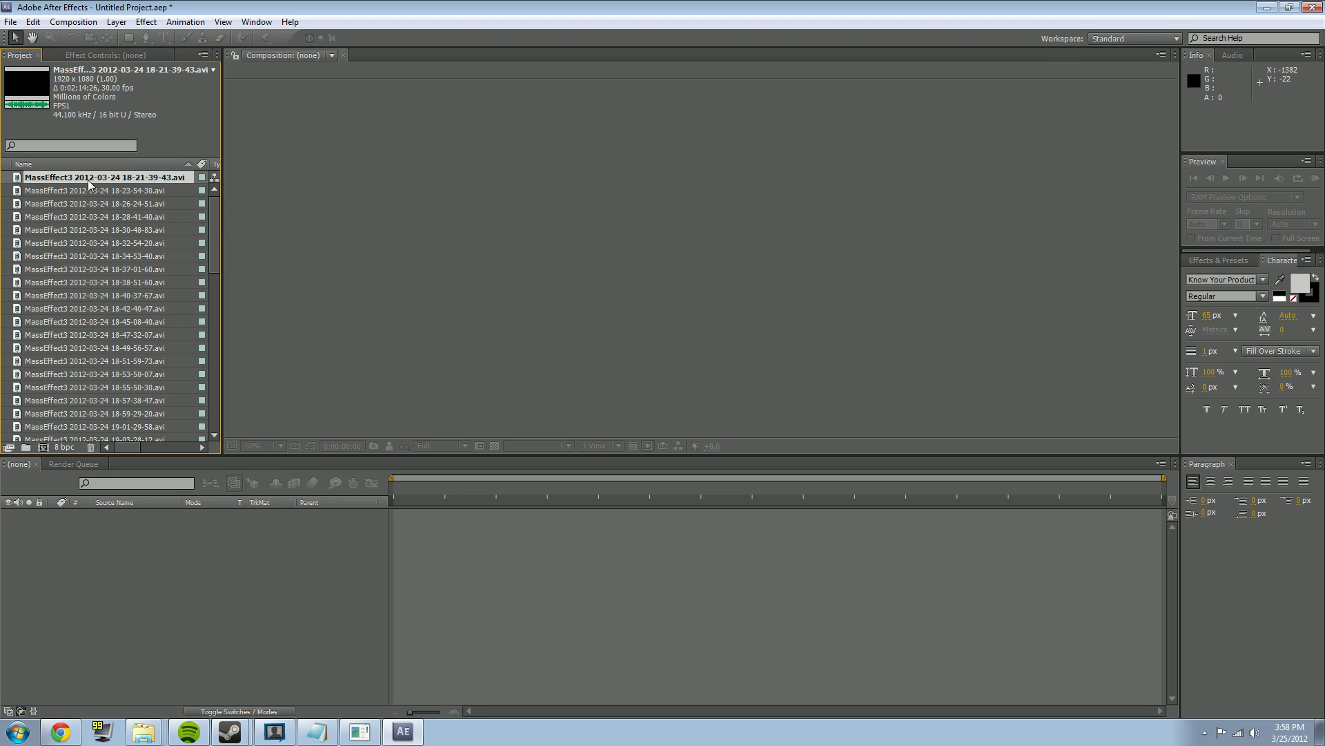
pyautogui.moveTo(78, 176); pyautogui.dragTo(140, 575)
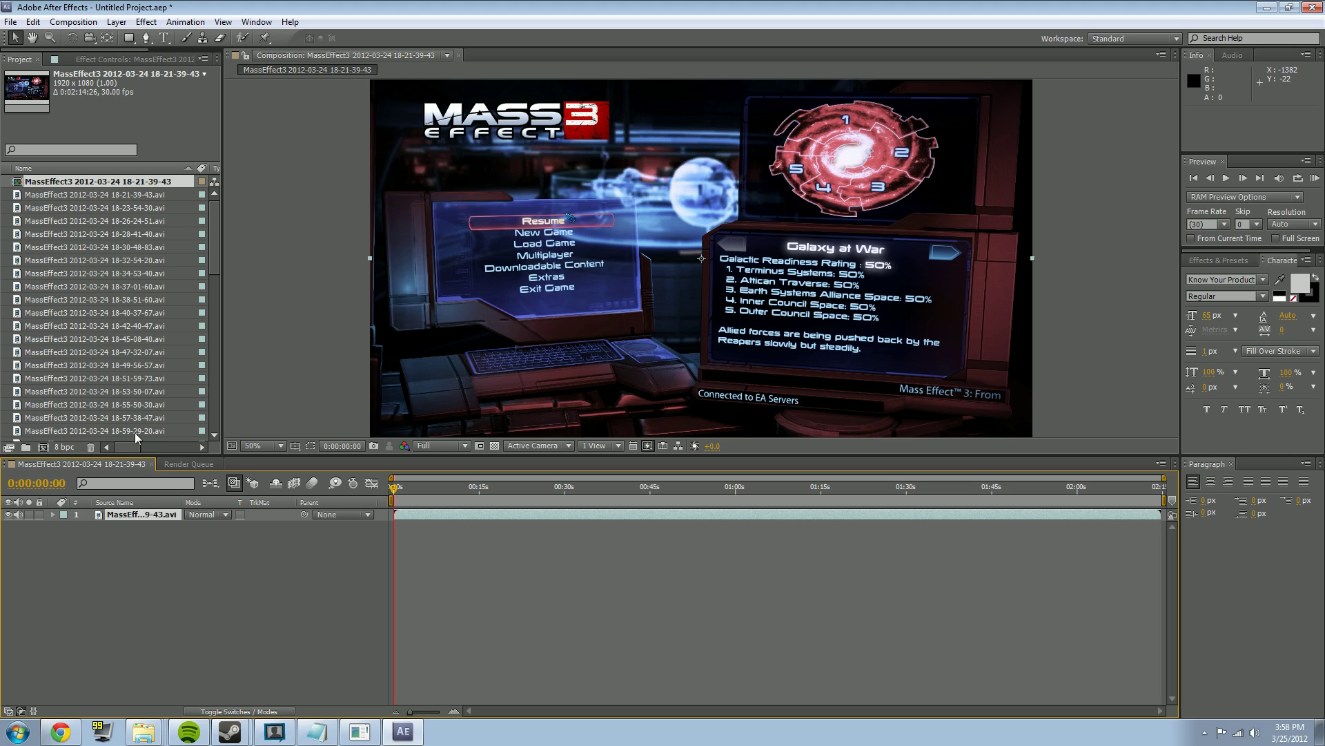
# Check the combined length of the recordings in the Explorer window and set the composition's duration to 2:10:00:00.
pyautogui.click(81, 24)
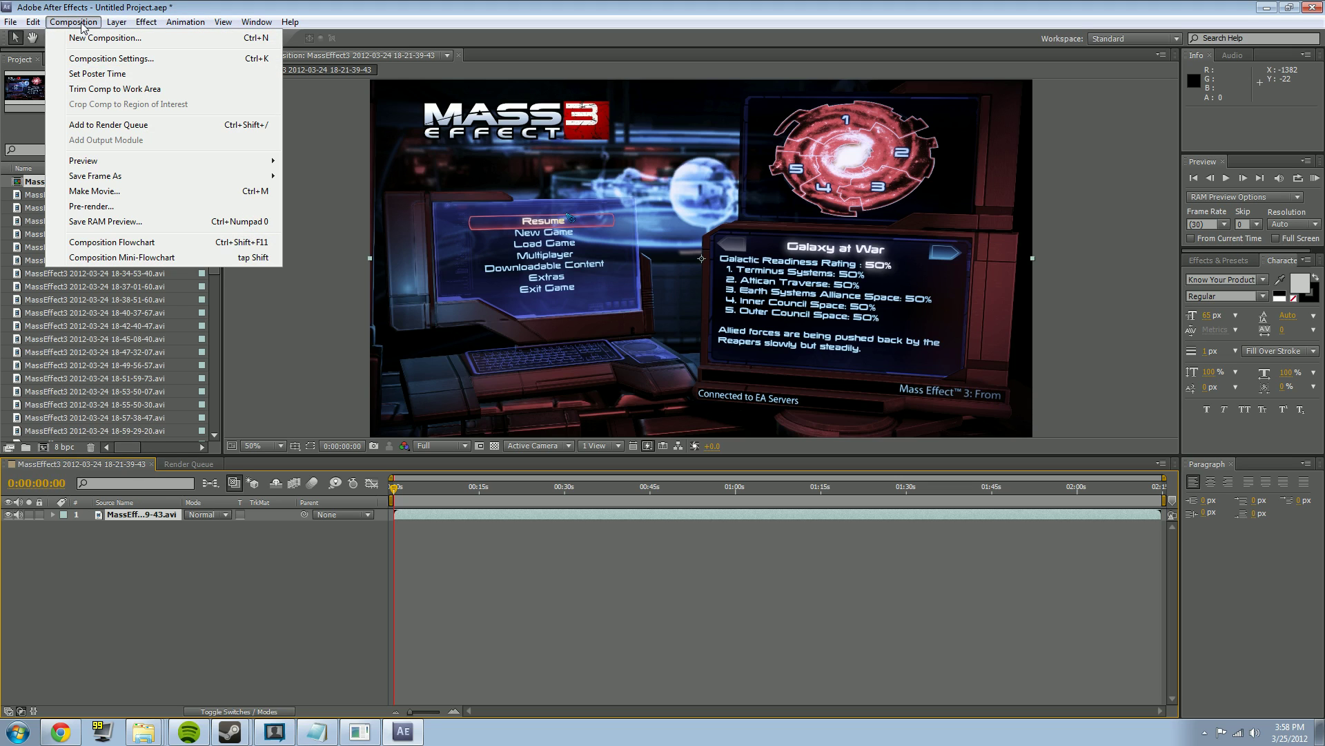
pyautogui.click(100, 62)
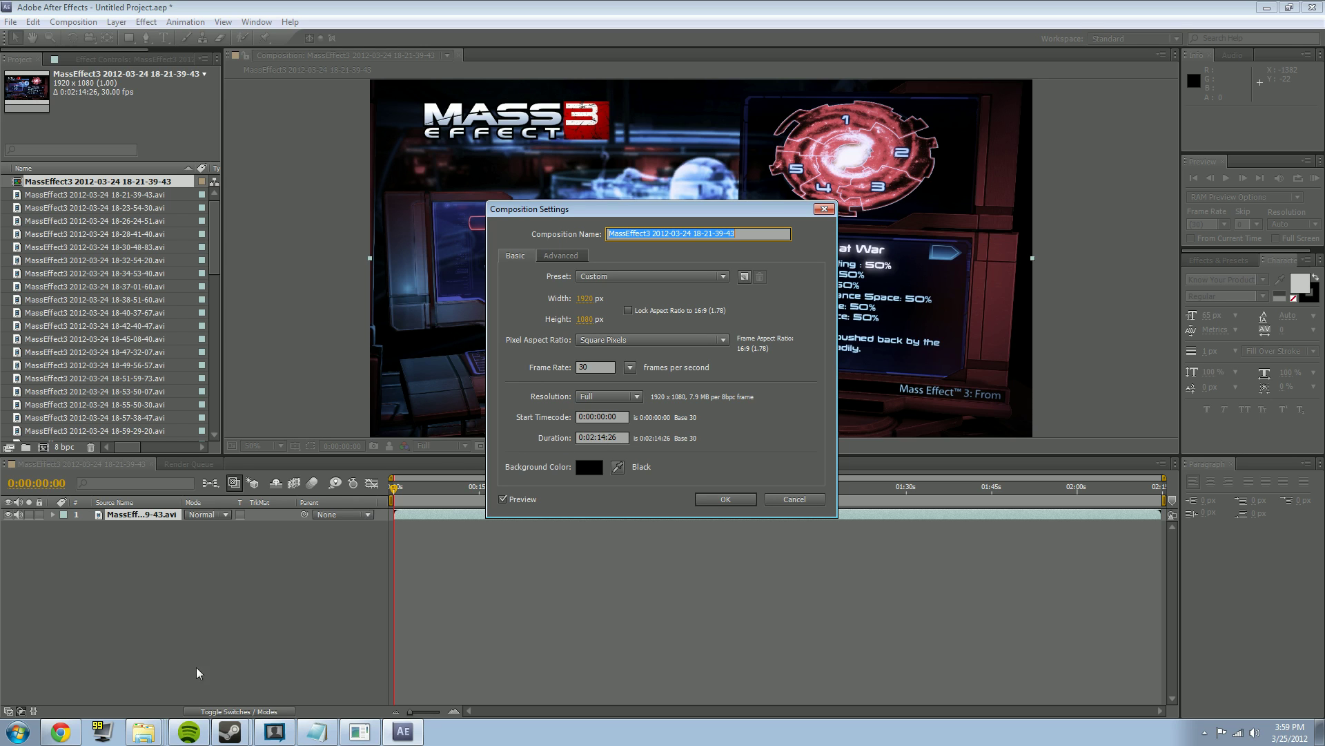
pyautogui.click(144, 731)
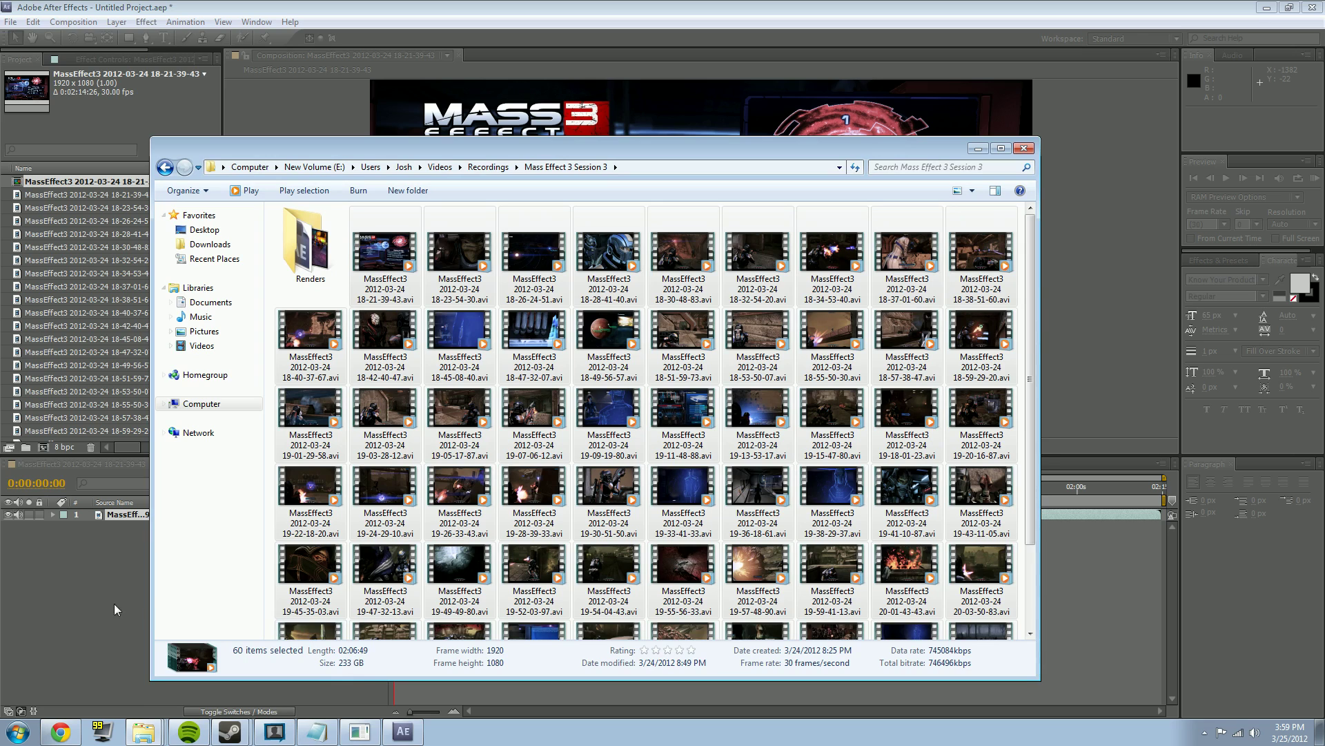
pyautogui.click(67, 604)
pyautogui.click(583, 439)
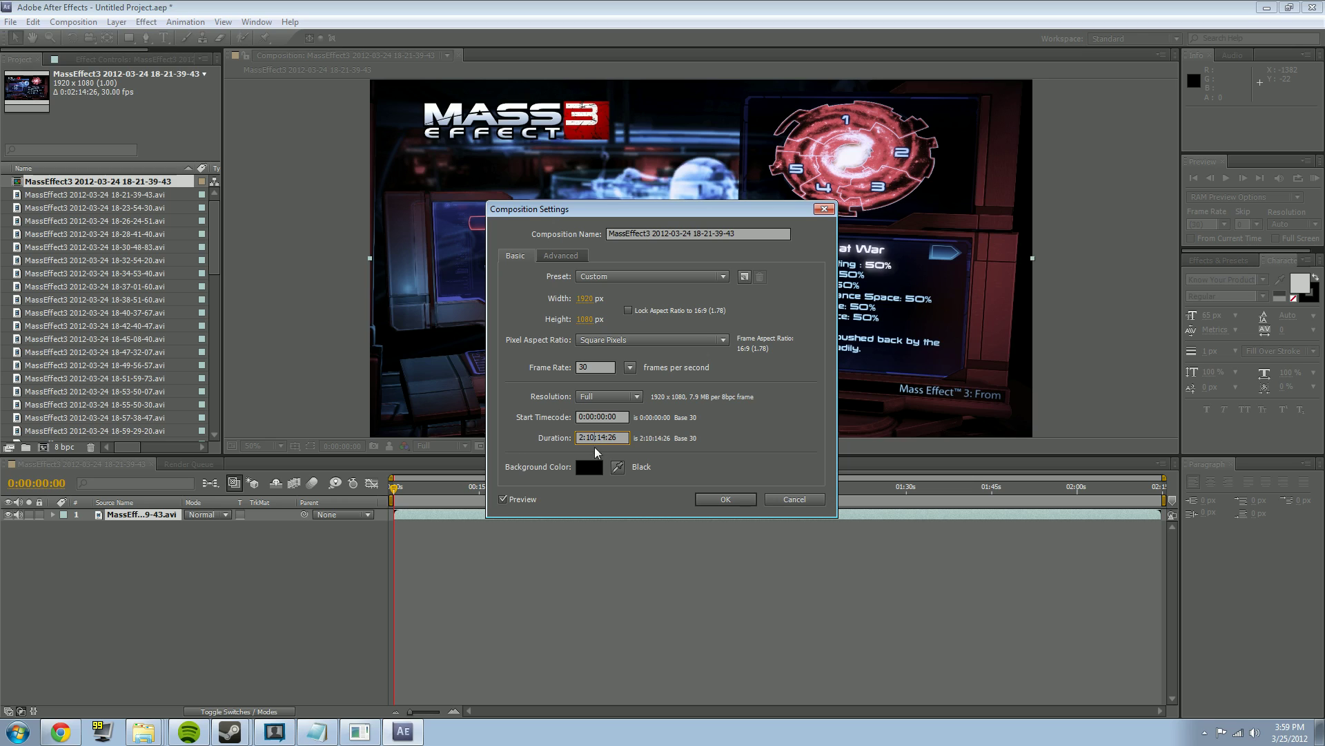
pyautogui.moveTo(603, 440); pyautogui.dragTo(608, 442)
pyautogui.write('00:00')
pyautogui.click(722, 499)
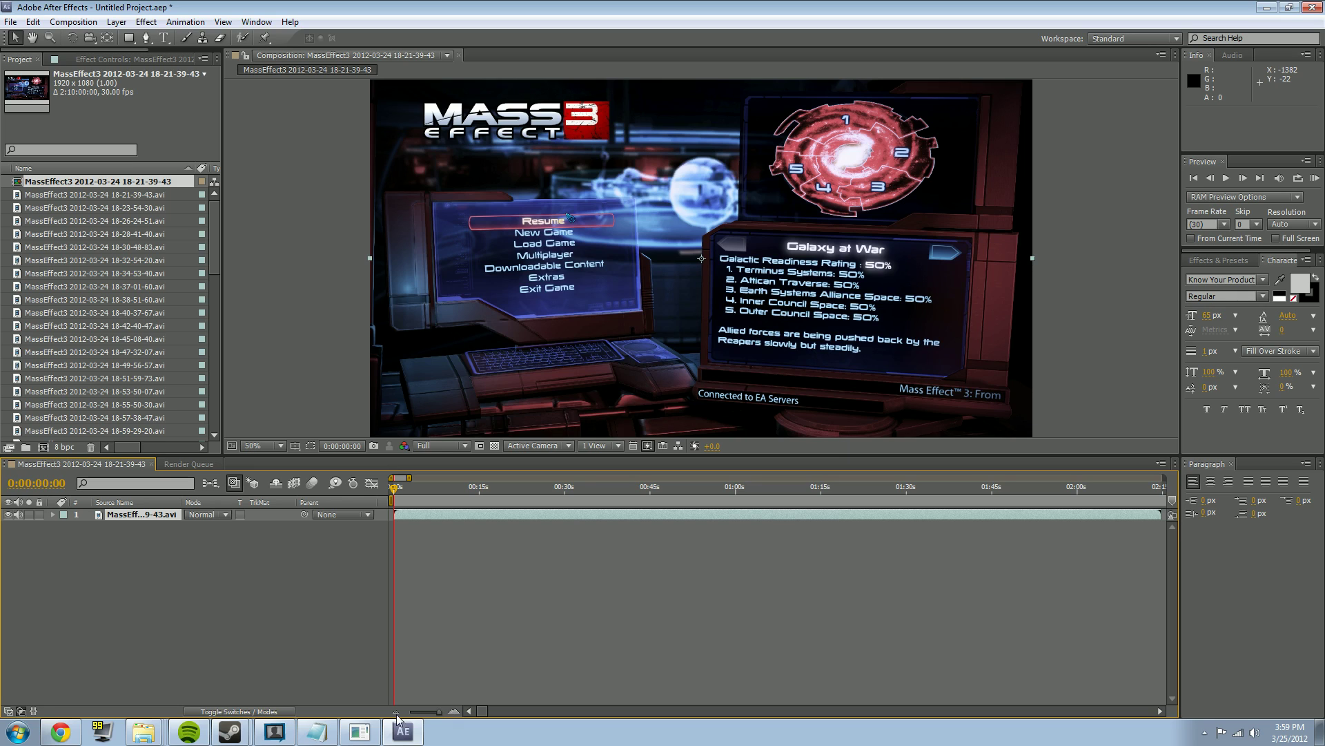
# Widen the timeline's Source Name column until the layer's full file name fits.
pyautogui.moveTo(436, 713); pyautogui.dragTo(406, 713)
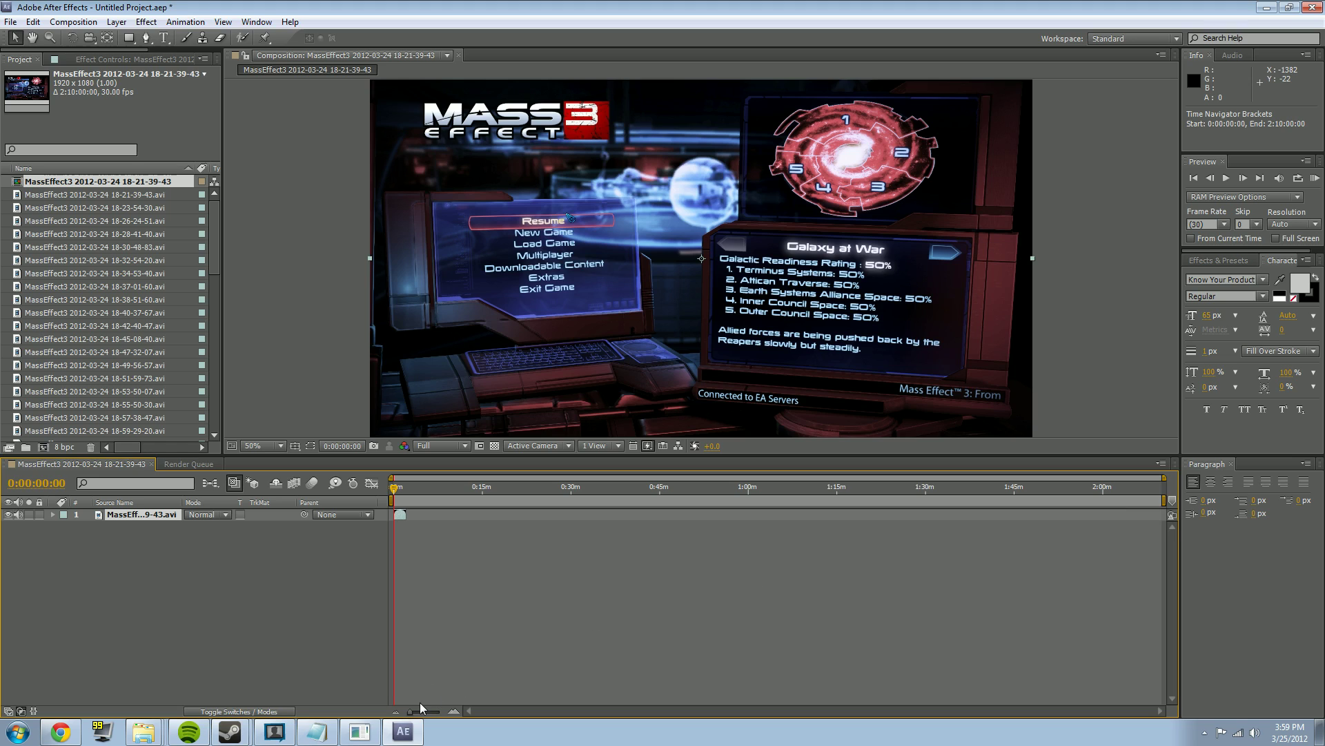
pyautogui.moveTo(416, 713); pyautogui.dragTo(409, 715)
pyautogui.moveTo(411, 715); pyautogui.dragTo(433, 718)
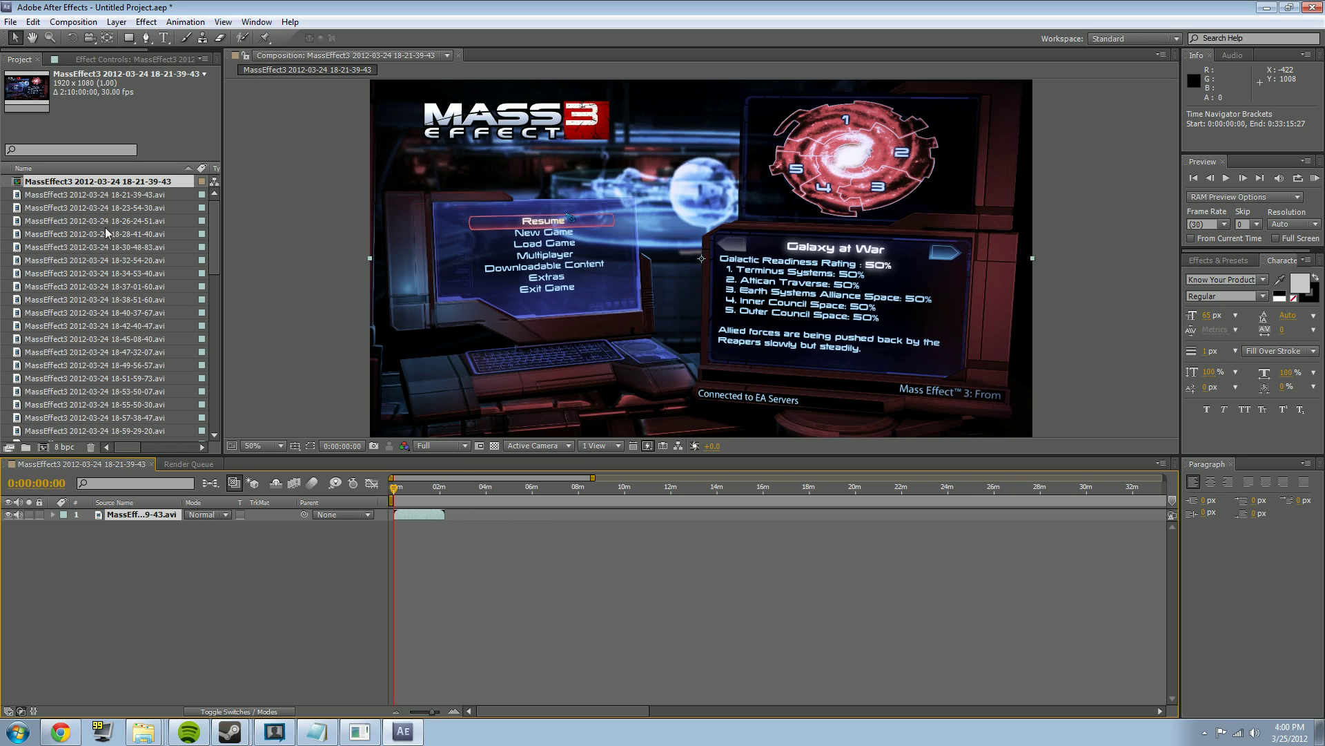
pyautogui.click(73, 197)
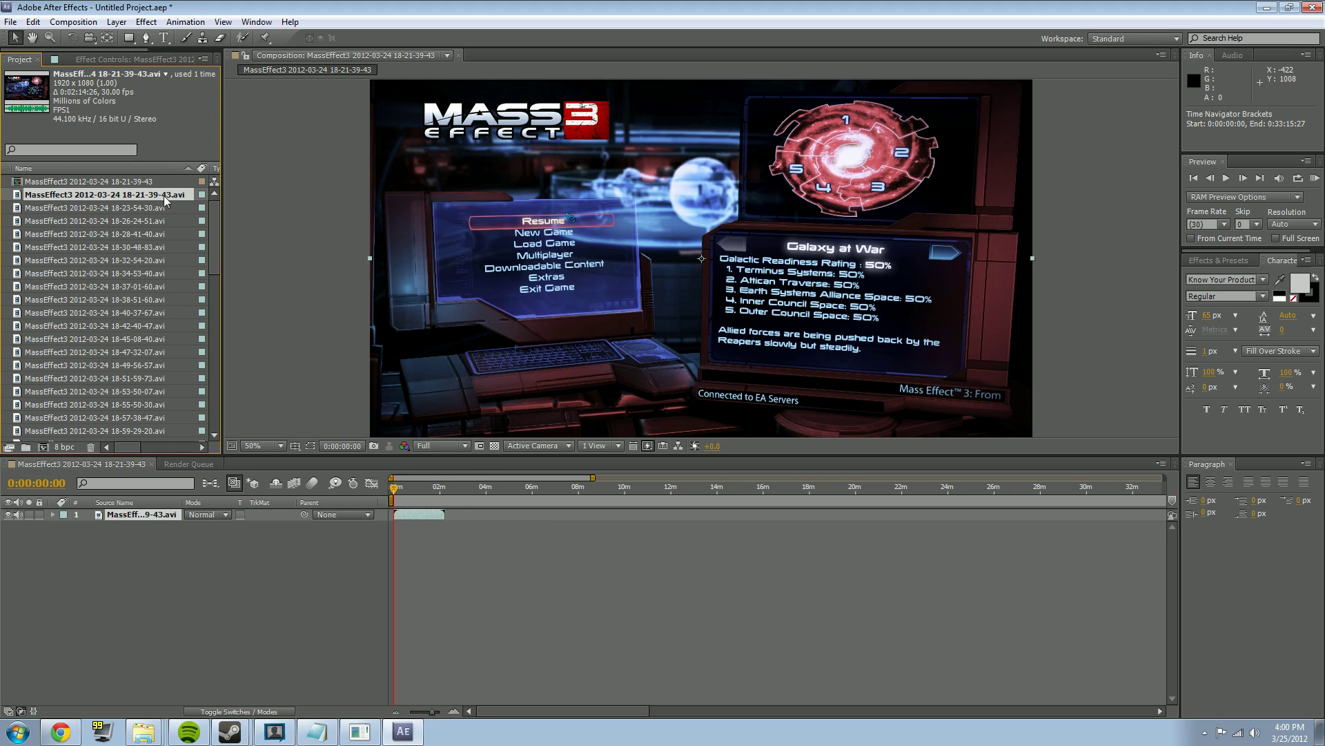
pyautogui.moveTo(182, 502); pyautogui.dragTo(359, 512)
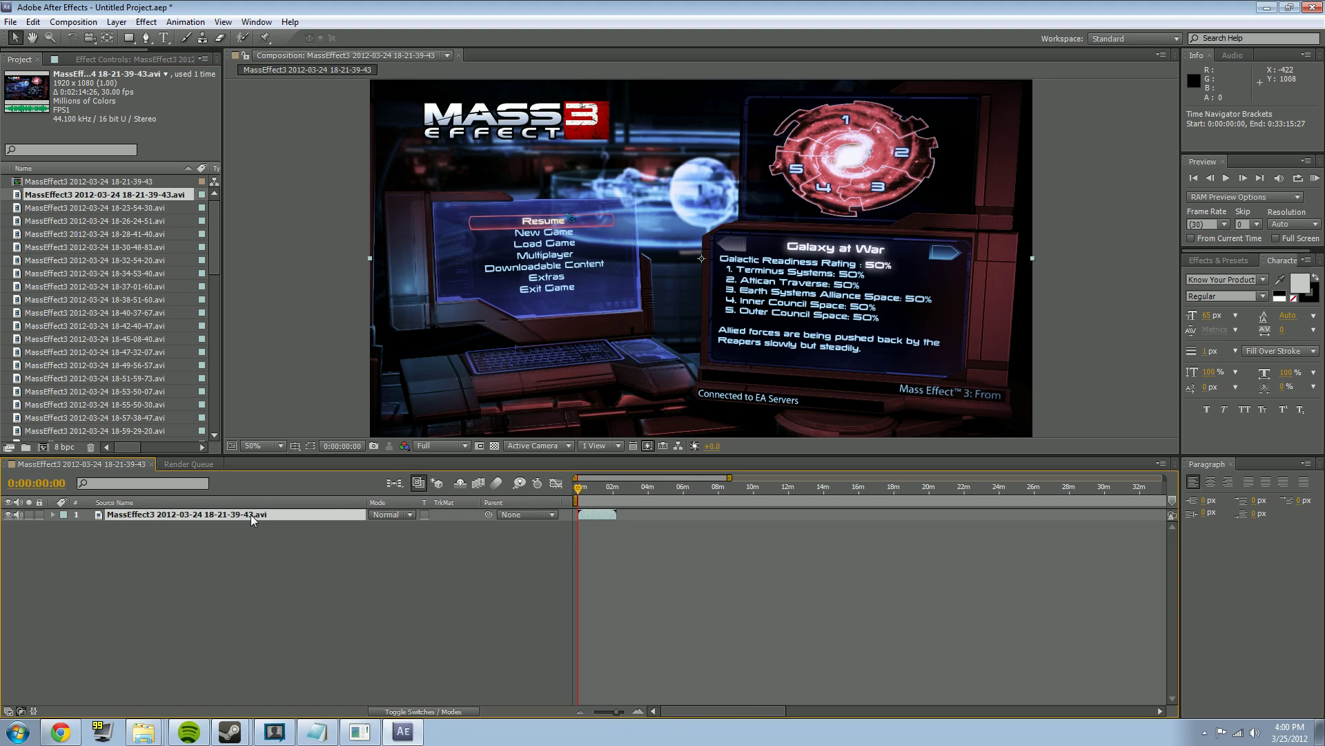
pyautogui.click(149, 208)
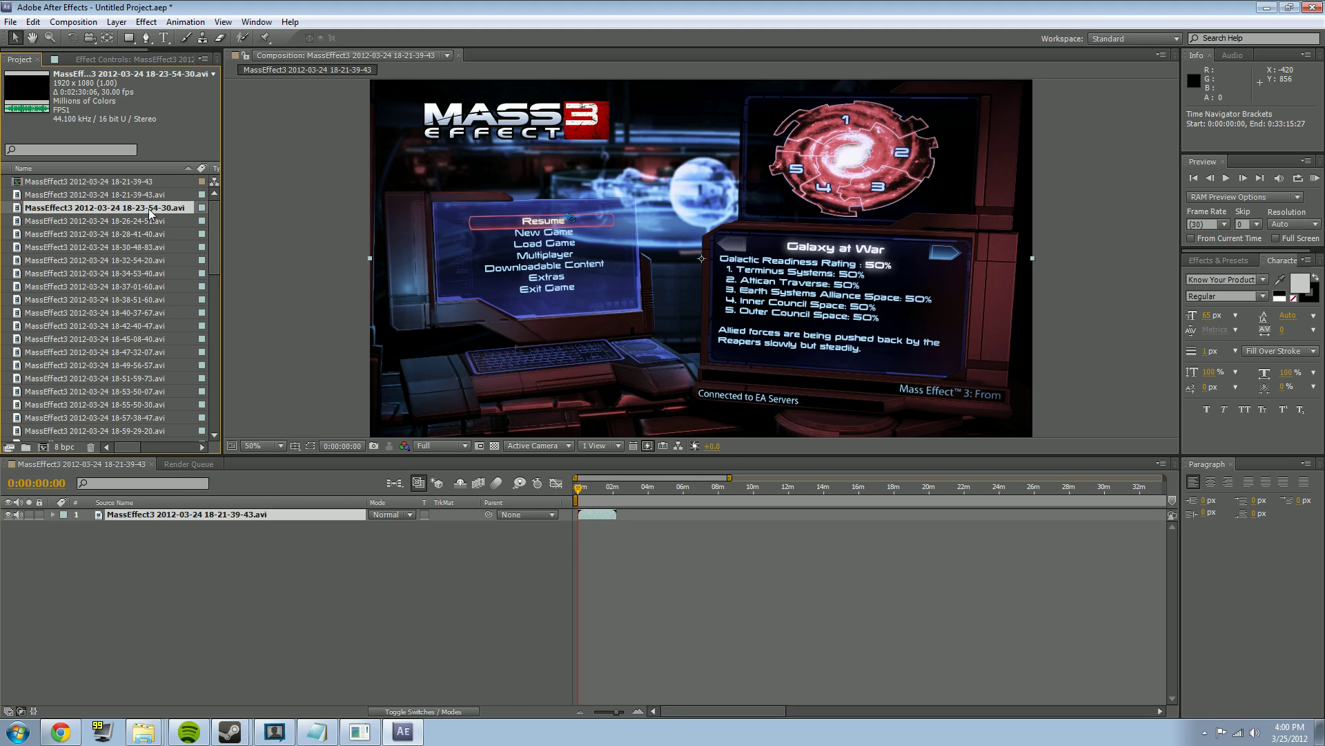
pyautogui.moveTo(215, 235); pyautogui.dragTo(142, 447)
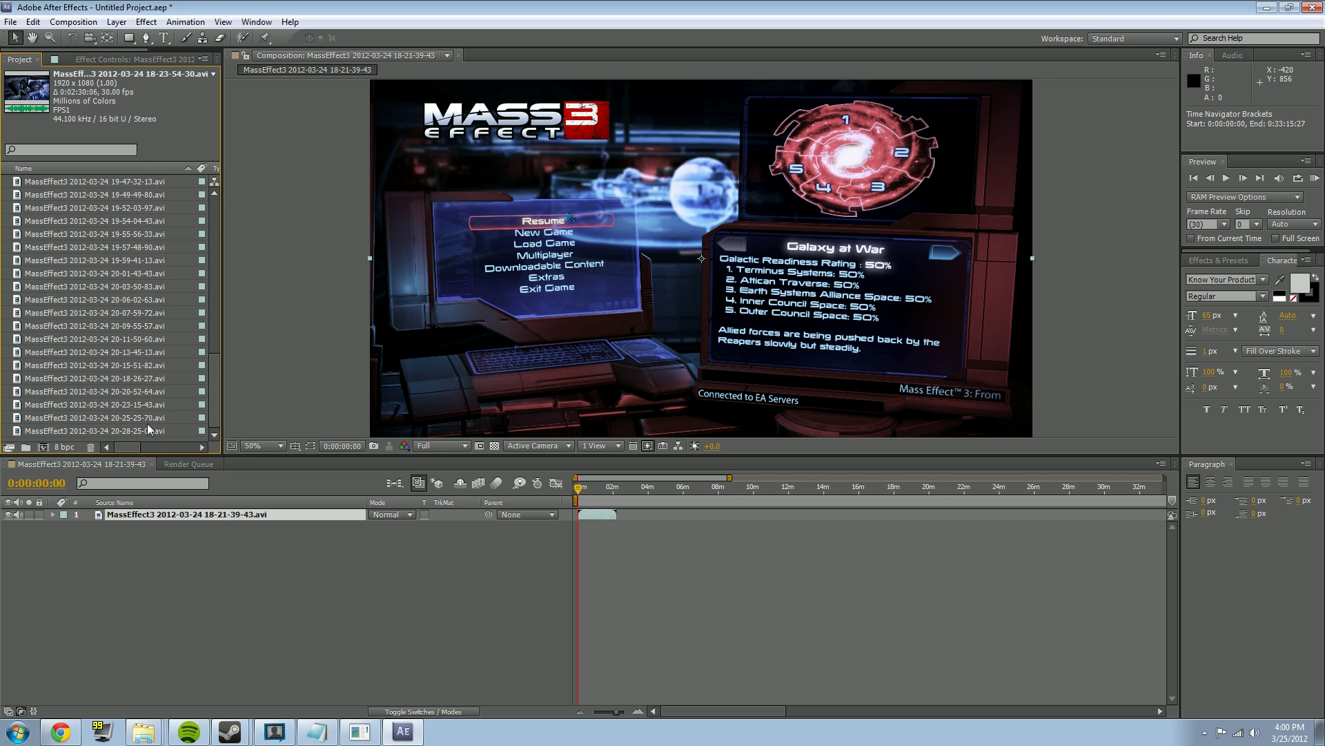
pyautogui.keyDown('shift'); pyautogui.click(147, 430); pyautogui.keyUp('shift')
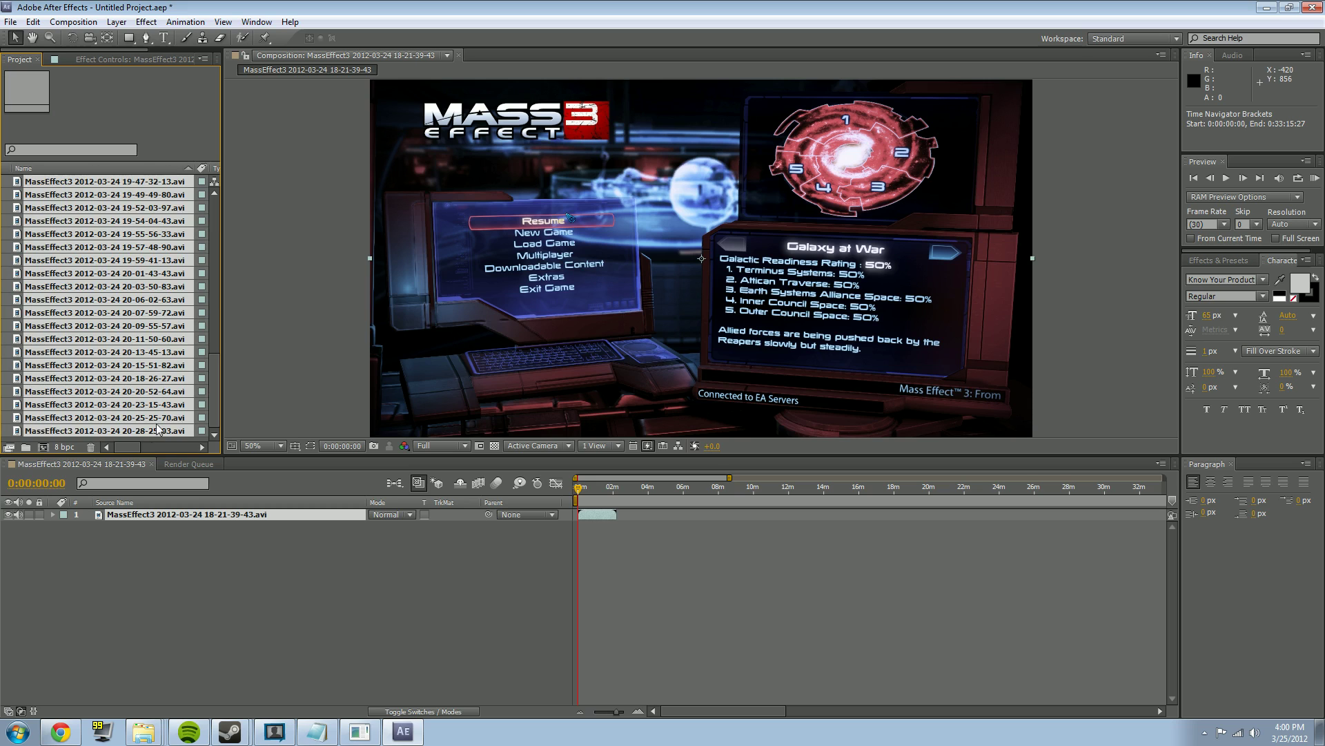
pyautogui.moveTo(215, 334); pyautogui.dragTo(186, 599)
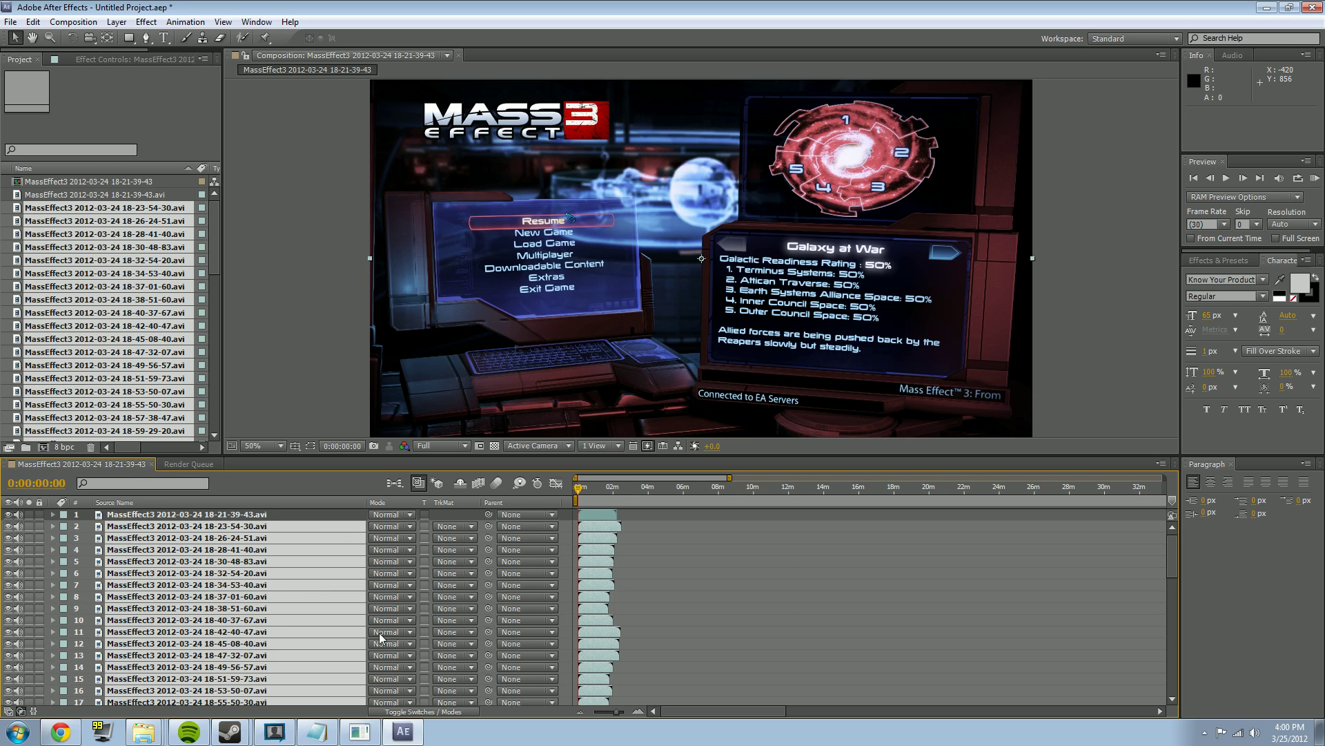
# Scrub the start of the composition and look through the stacked clip layers.
pyautogui.moveTo(1167, 545); pyautogui.dragTo(1152, 513)
pyautogui.click(580, 487)
pyautogui.moveTo(602, 489); pyautogui.dragTo(535, 493)
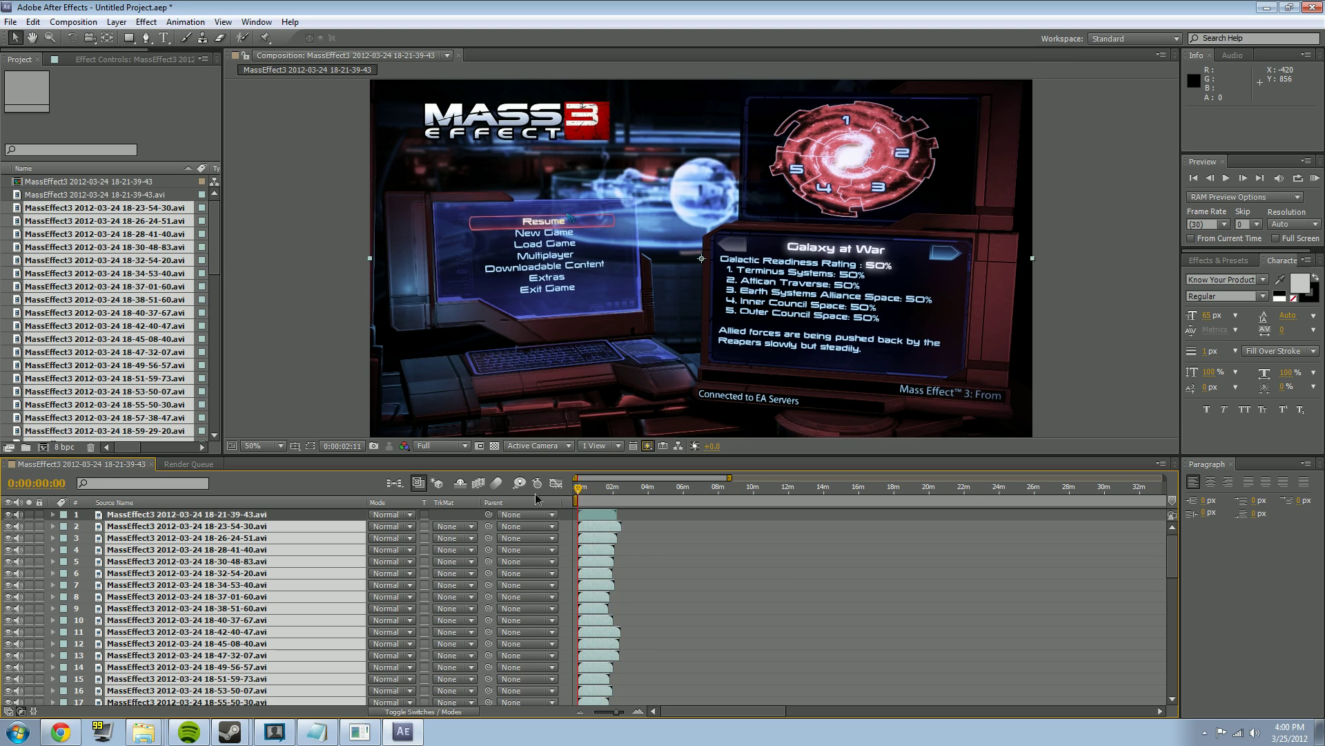
pyautogui.scroll(-8, 334, 609)
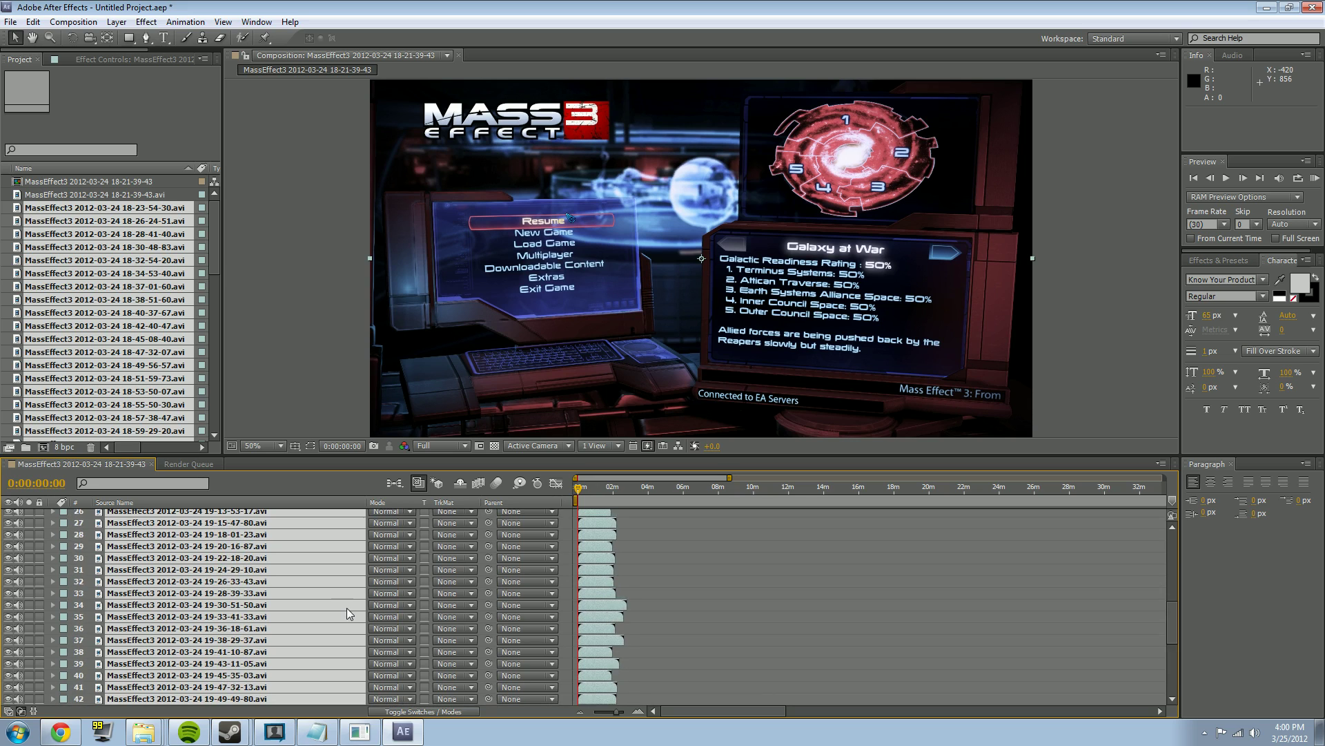
pyautogui.scroll(8, 362, 615)
# Select every layer from the first recording to the last and apply Sequence Layers with no overlap.
pyautogui.click(138, 517)
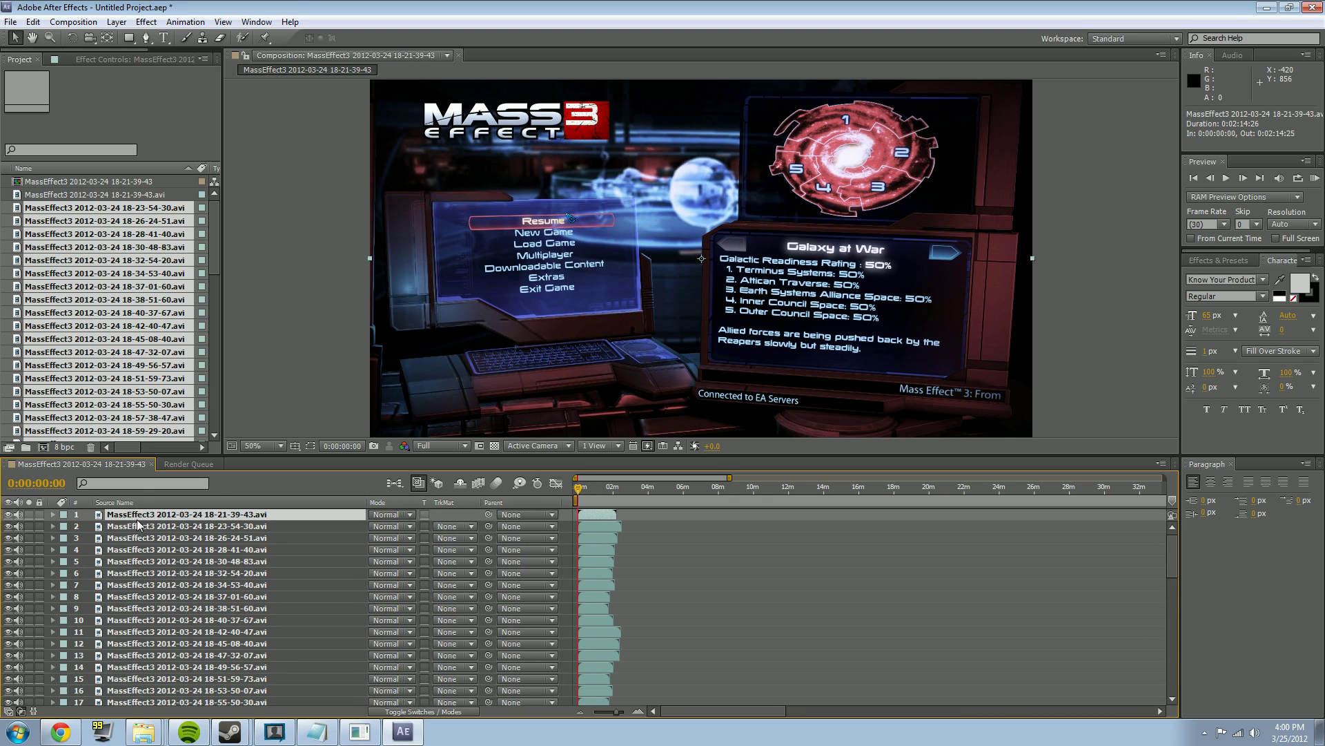
pyautogui.scroll(-14, 209, 641)
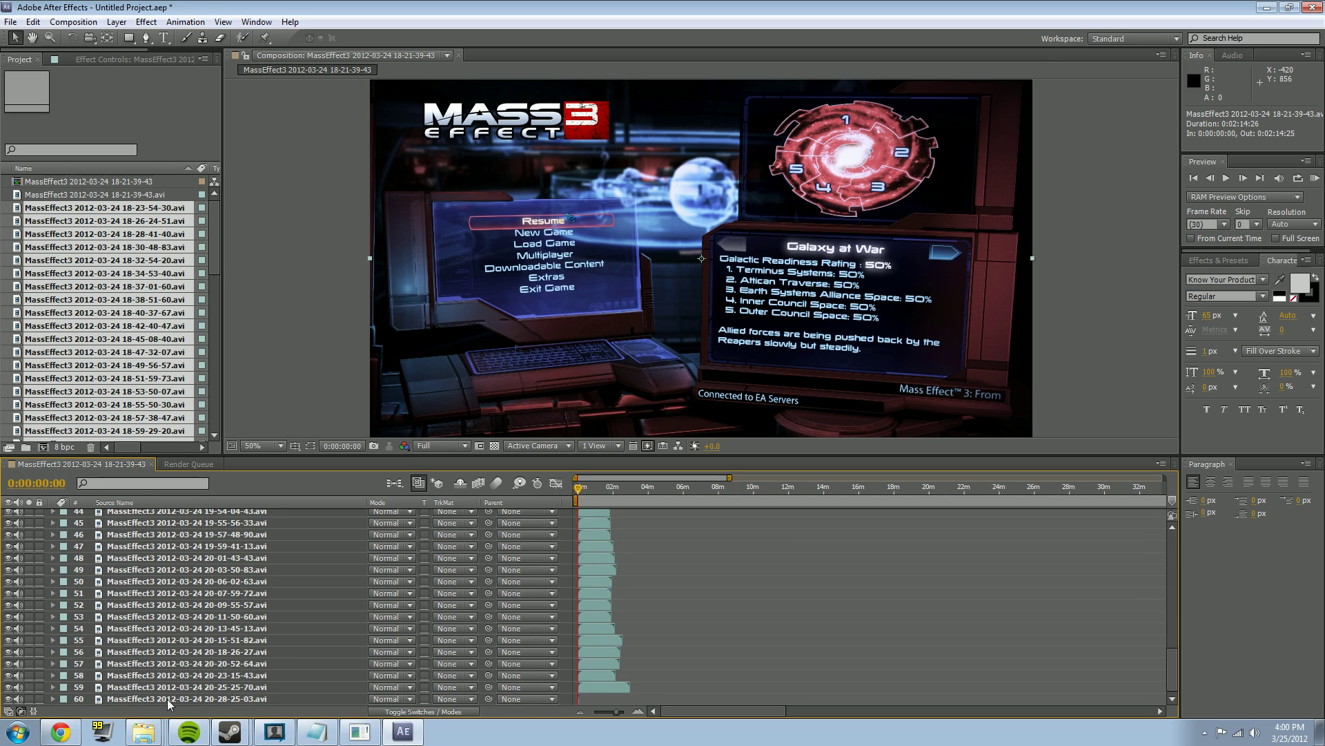
pyautogui.keyDown('shift'); pyautogui.click(165, 699); pyautogui.keyUp('shift')
pyautogui.scroll(12, 184, 660)
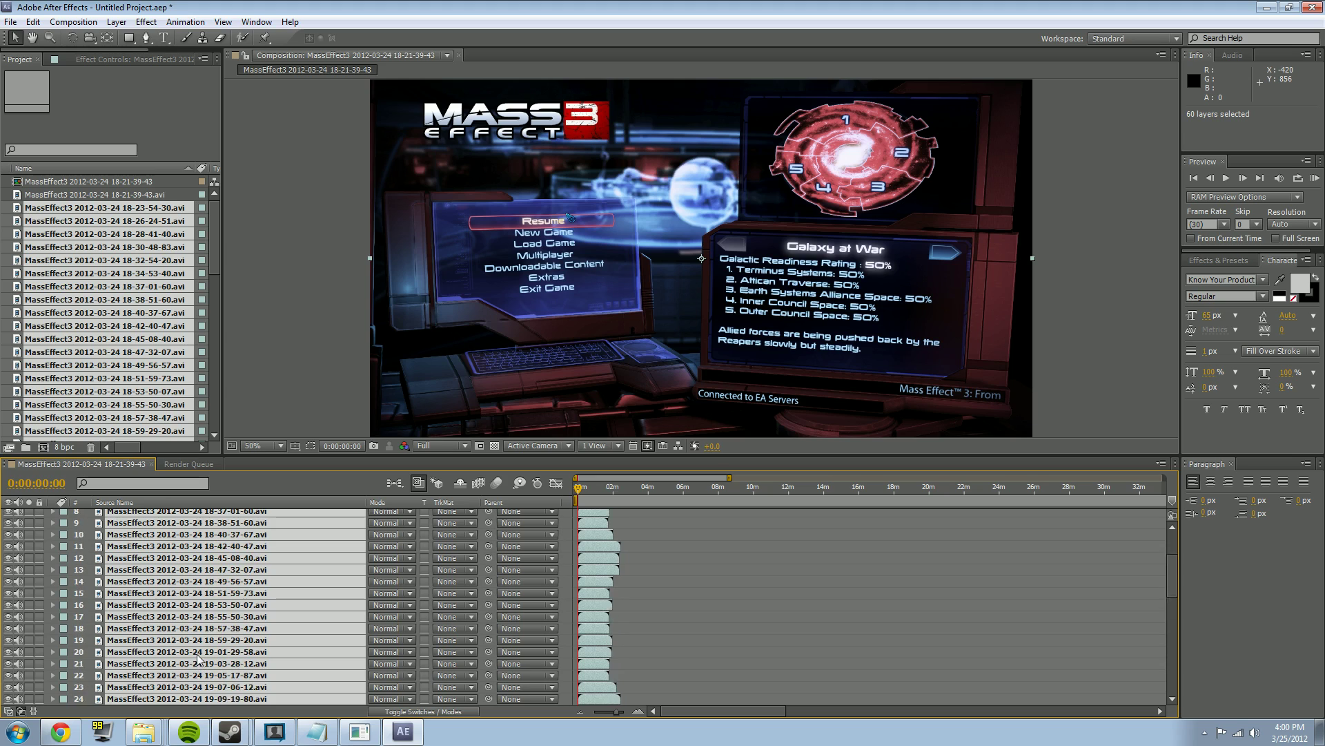
pyautogui.scroll(3, 198, 660)
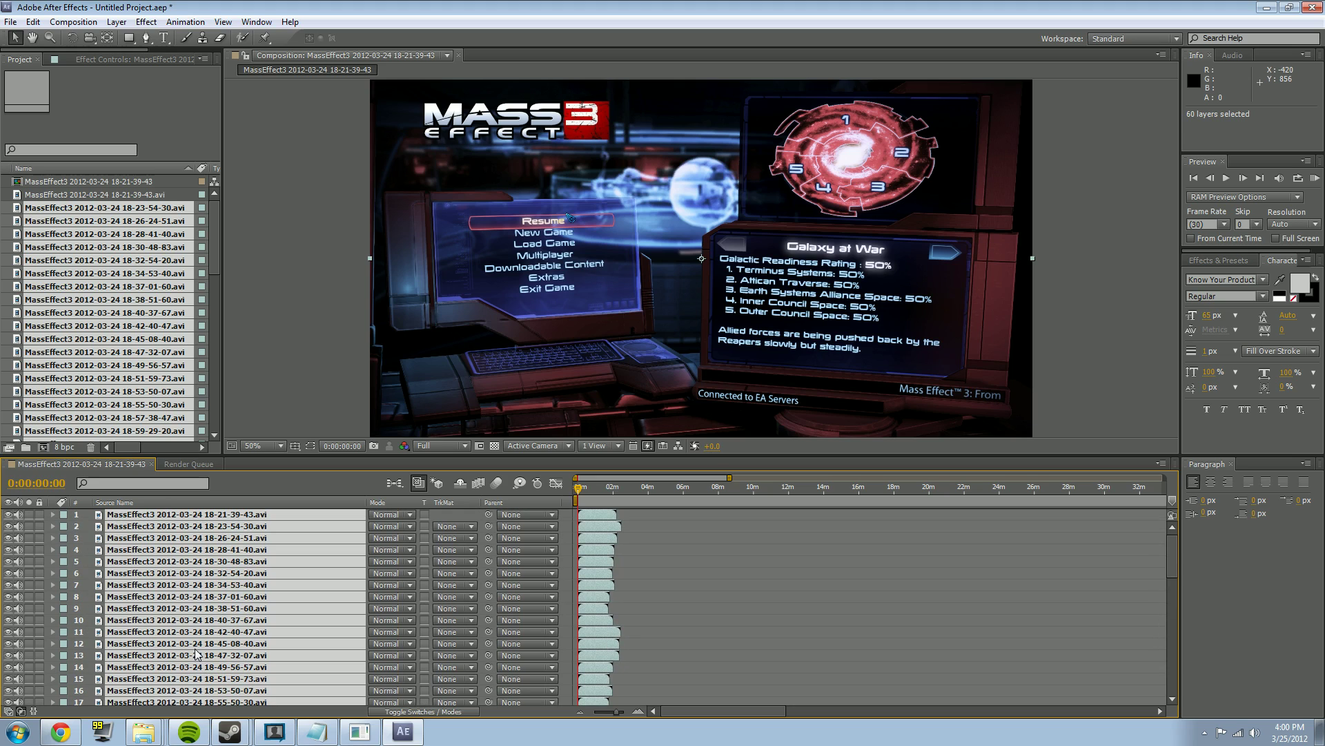
pyautogui.rightClick(210, 574)
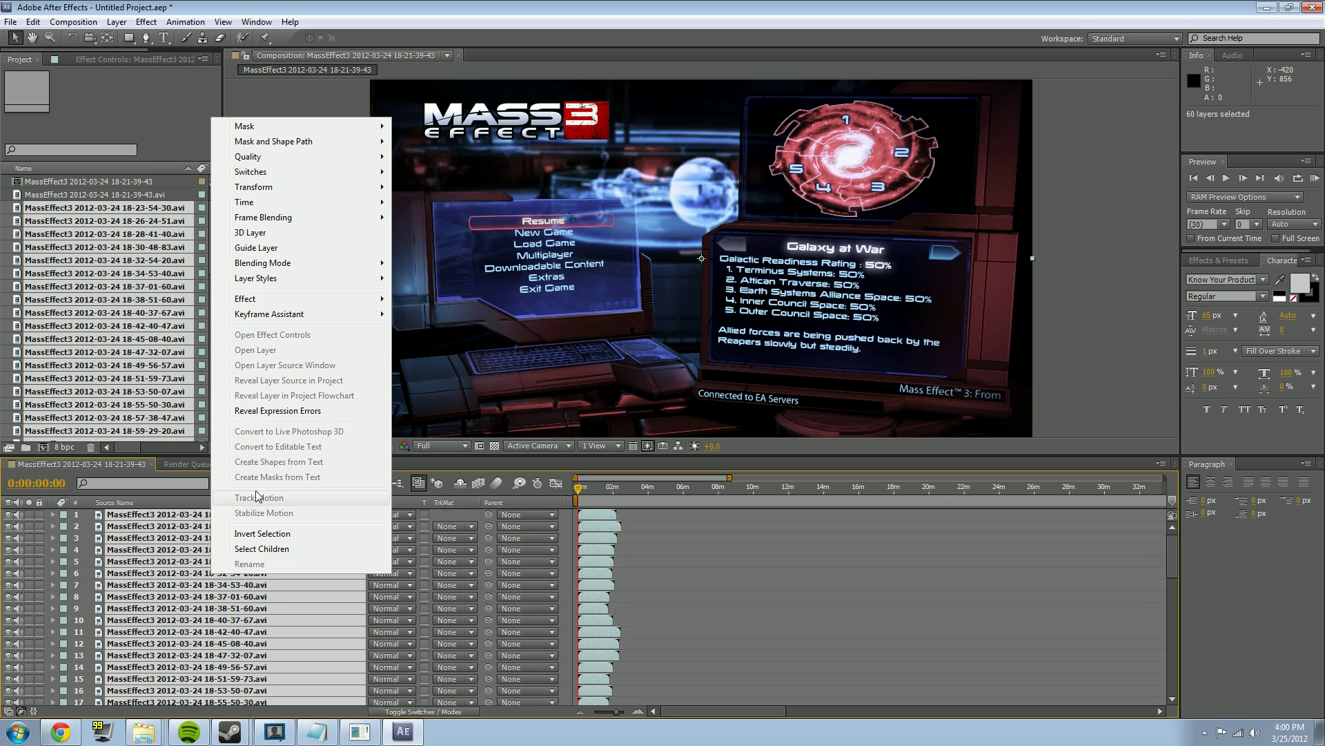
pyautogui.moveTo(312, 316)
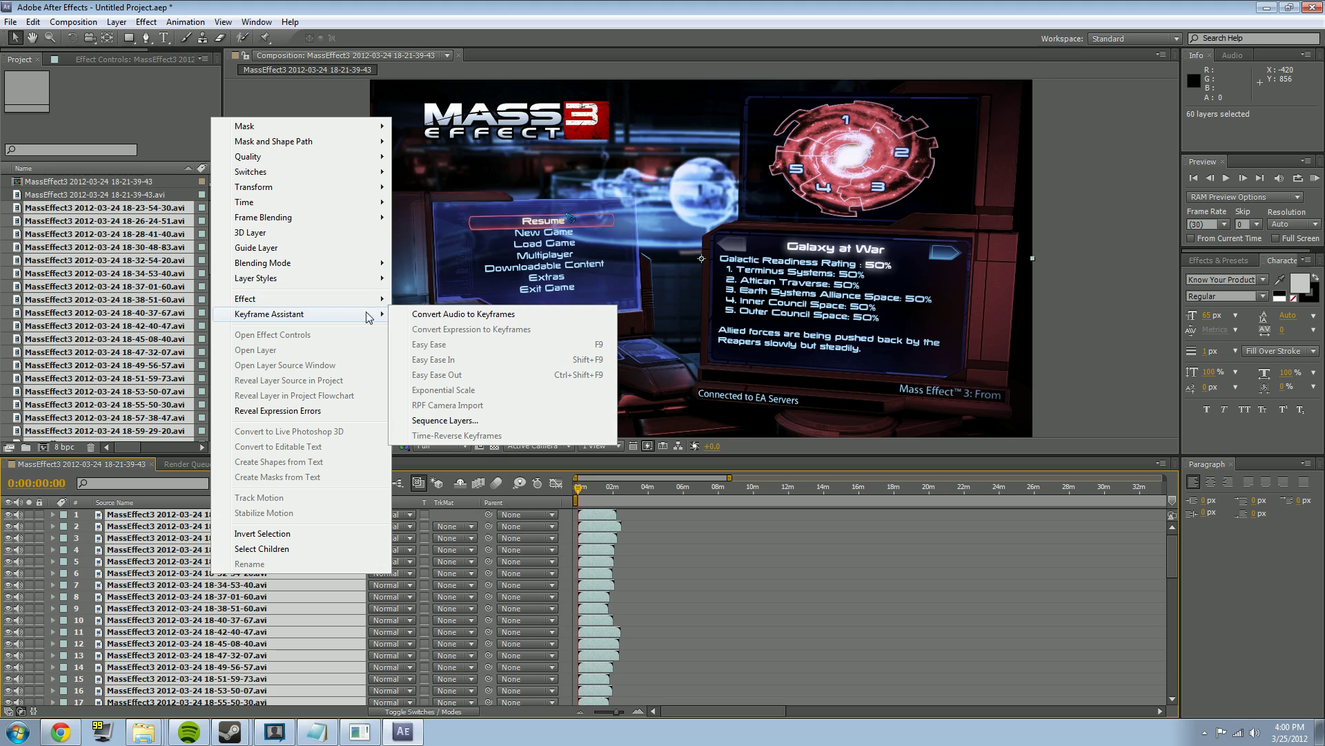
pyautogui.moveTo(356, 318)
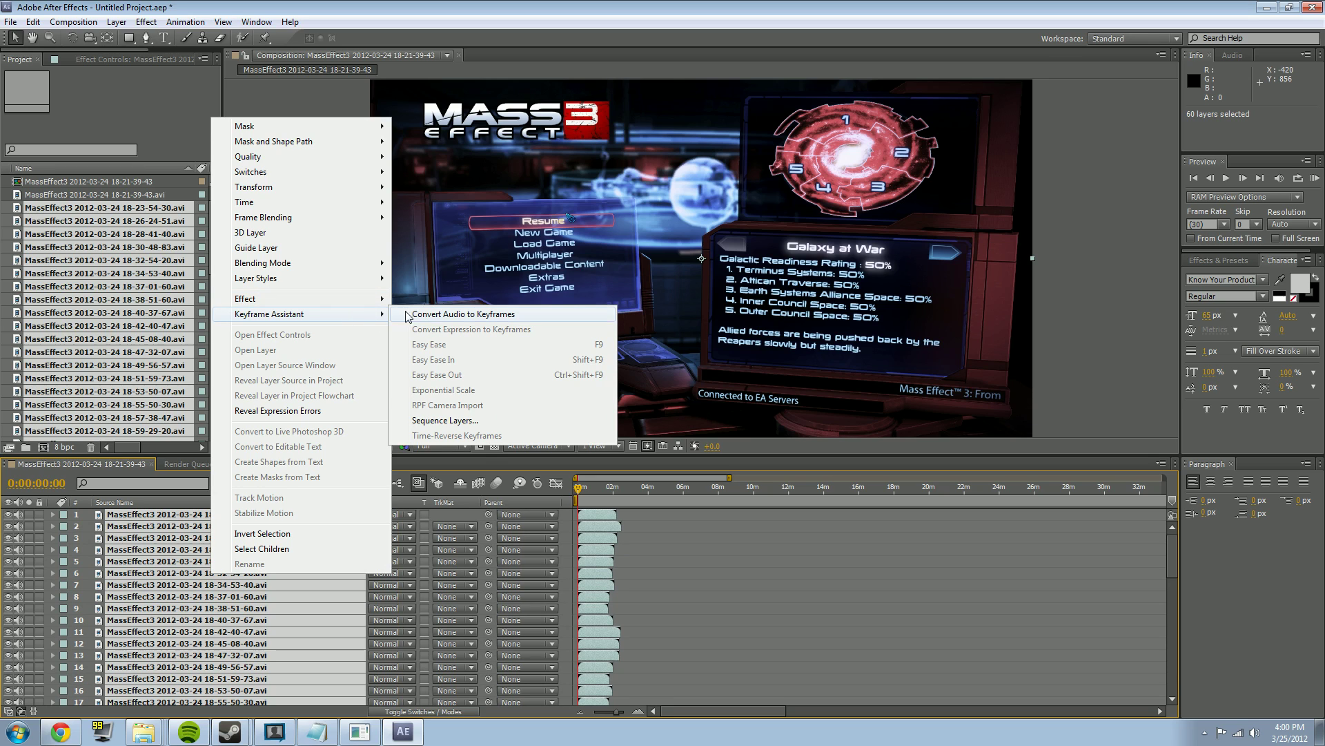
pyautogui.click(438, 420)
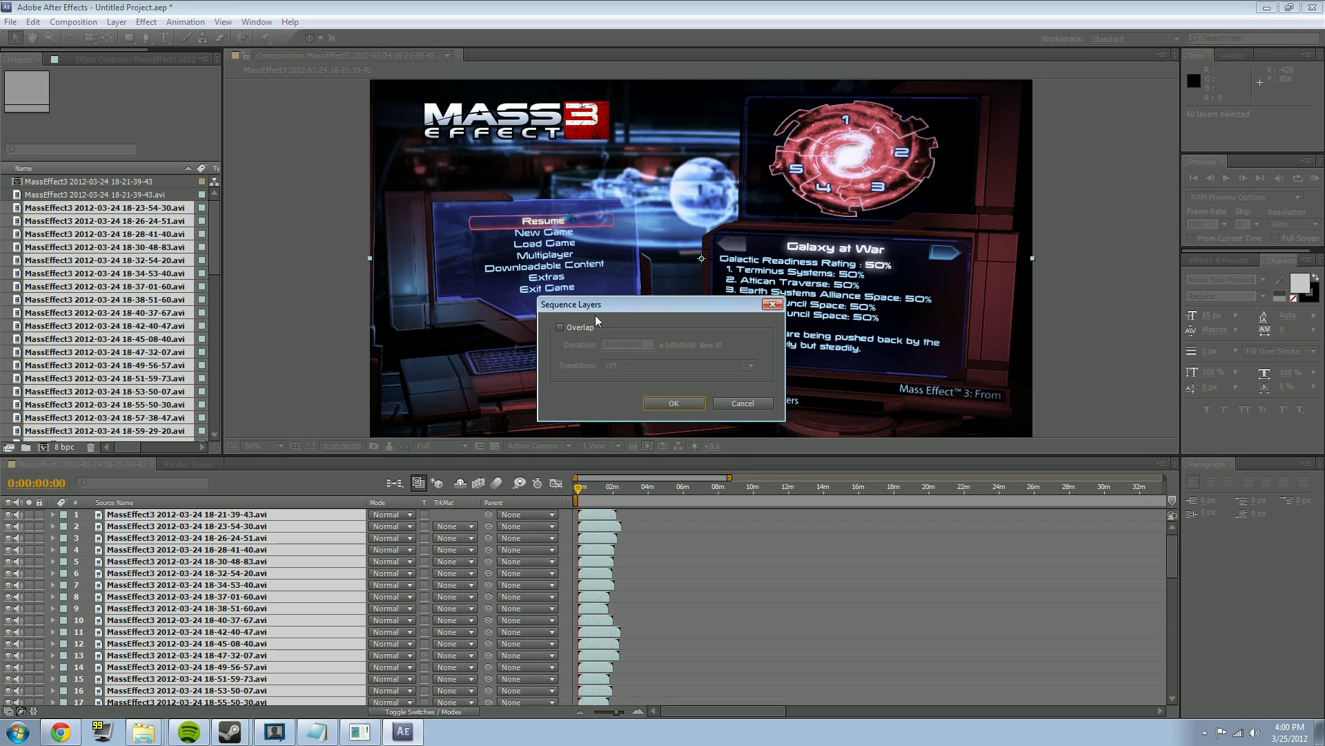
pyautogui.click(674, 404)
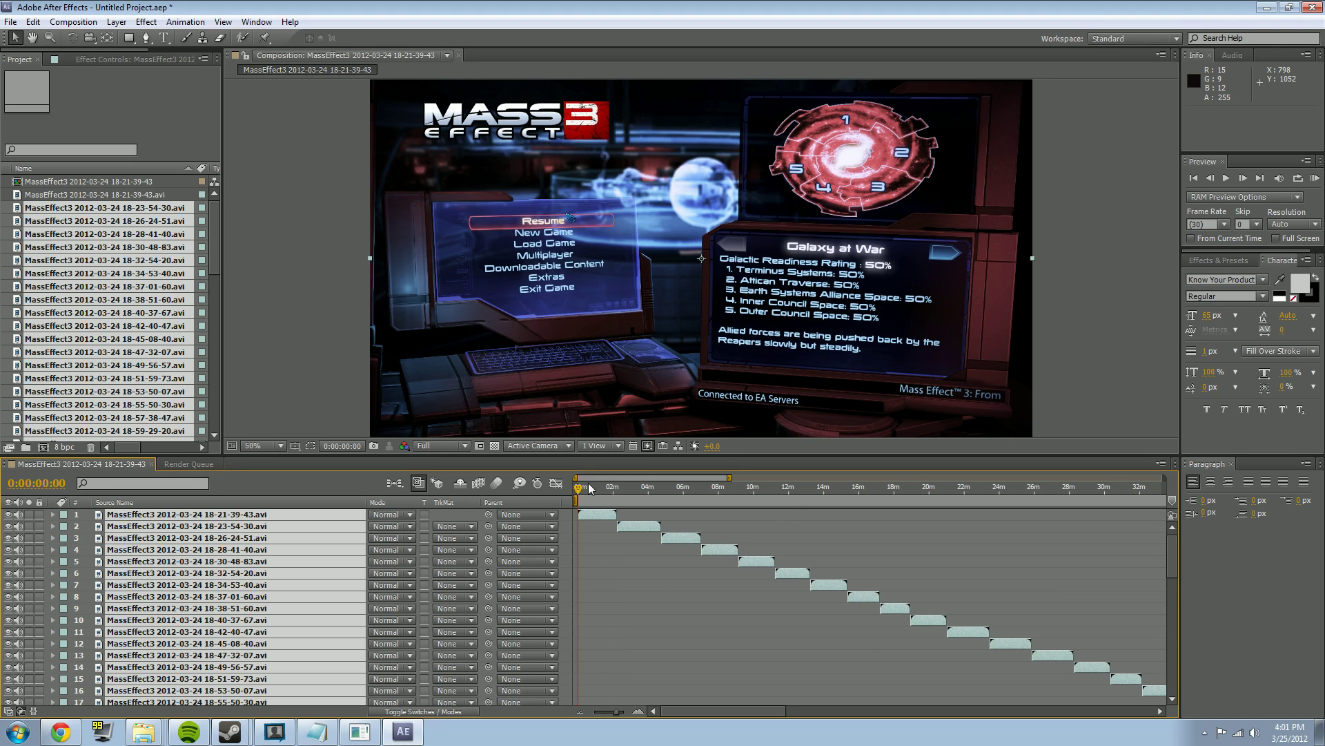
# Examine how the sequenced clips are arranged across the full length of the composition.
pyautogui.moveTo(617, 711); pyautogui.dragTo(608, 711)
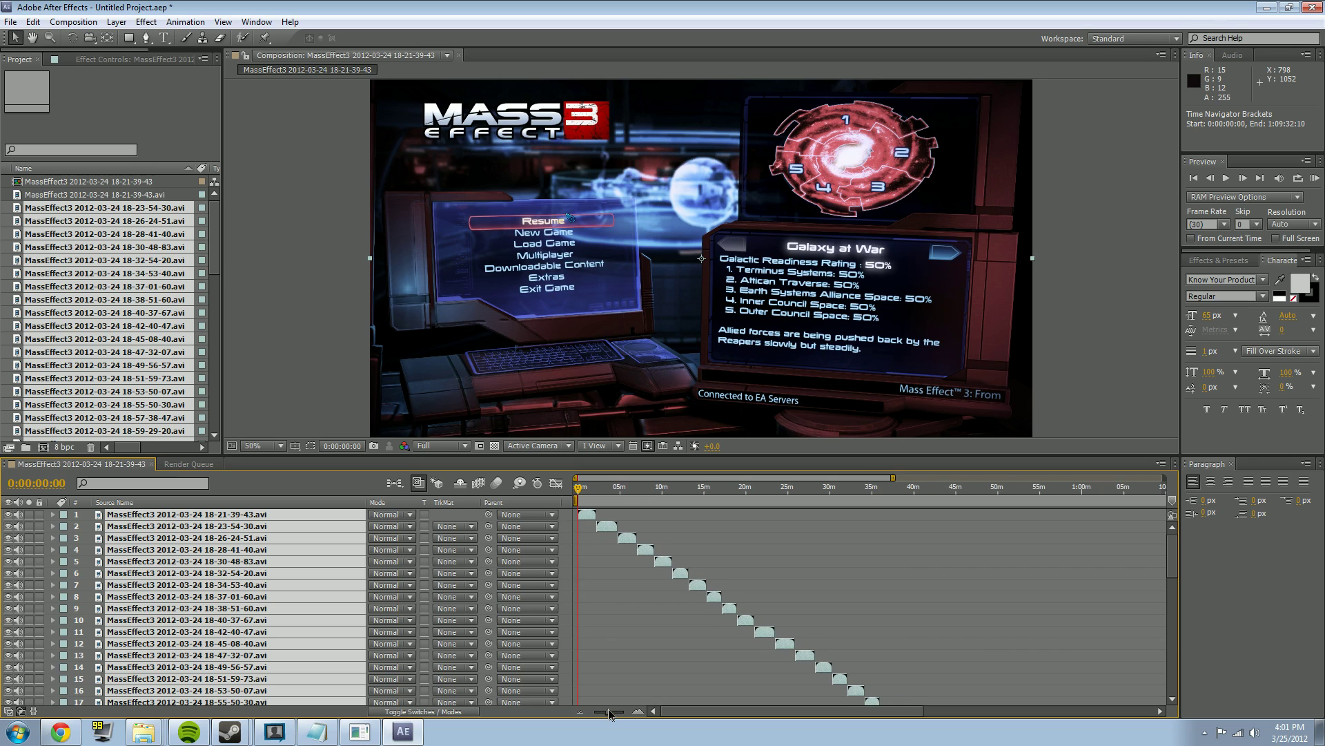
pyautogui.moveTo(588, 487); pyautogui.dragTo(586, 492)
pyautogui.moveTo(623, 501); pyautogui.dragTo(507, 497)
pyautogui.moveTo(612, 712)
pyautogui.mouseDown()
pyautogui.moveTo(592, 712)
pyautogui.moveTo(604, 712)
pyautogui.mouseUp()
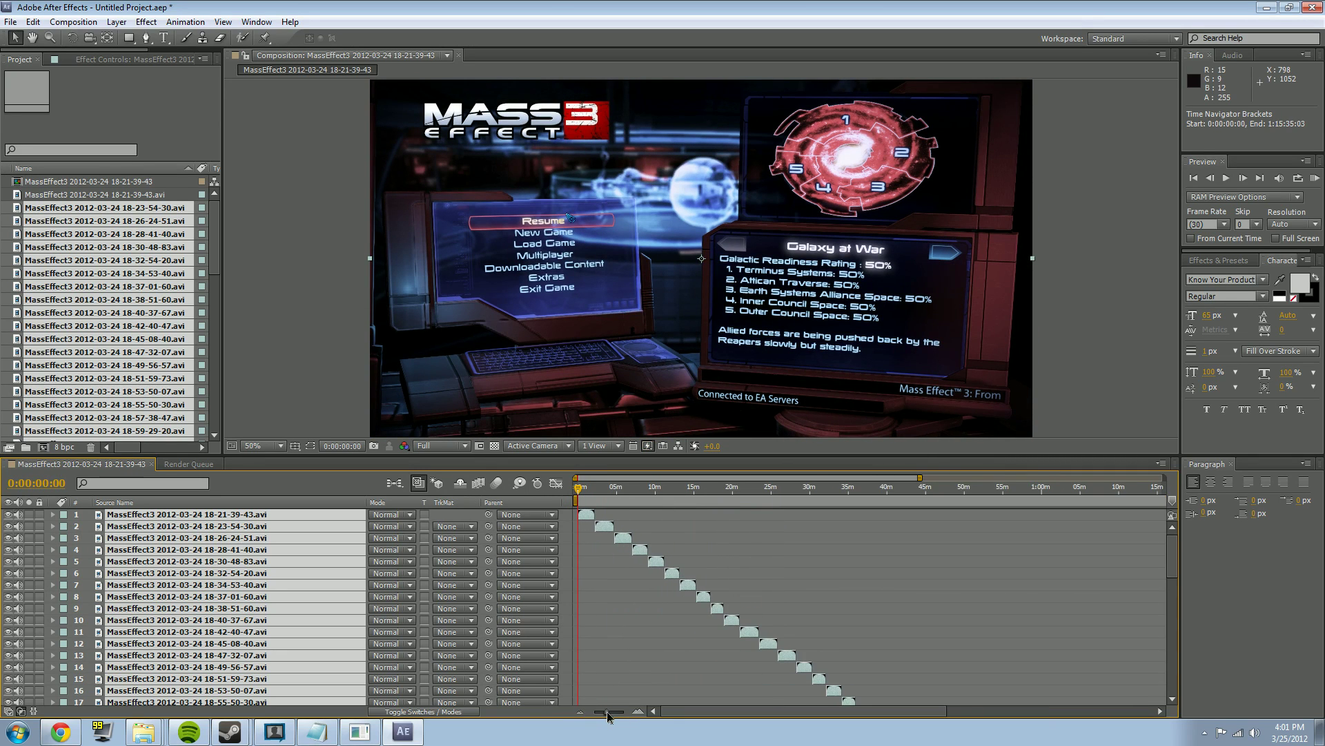
pyautogui.scroll(-1, 771, 637)
pyautogui.scroll(-13, 786, 653)
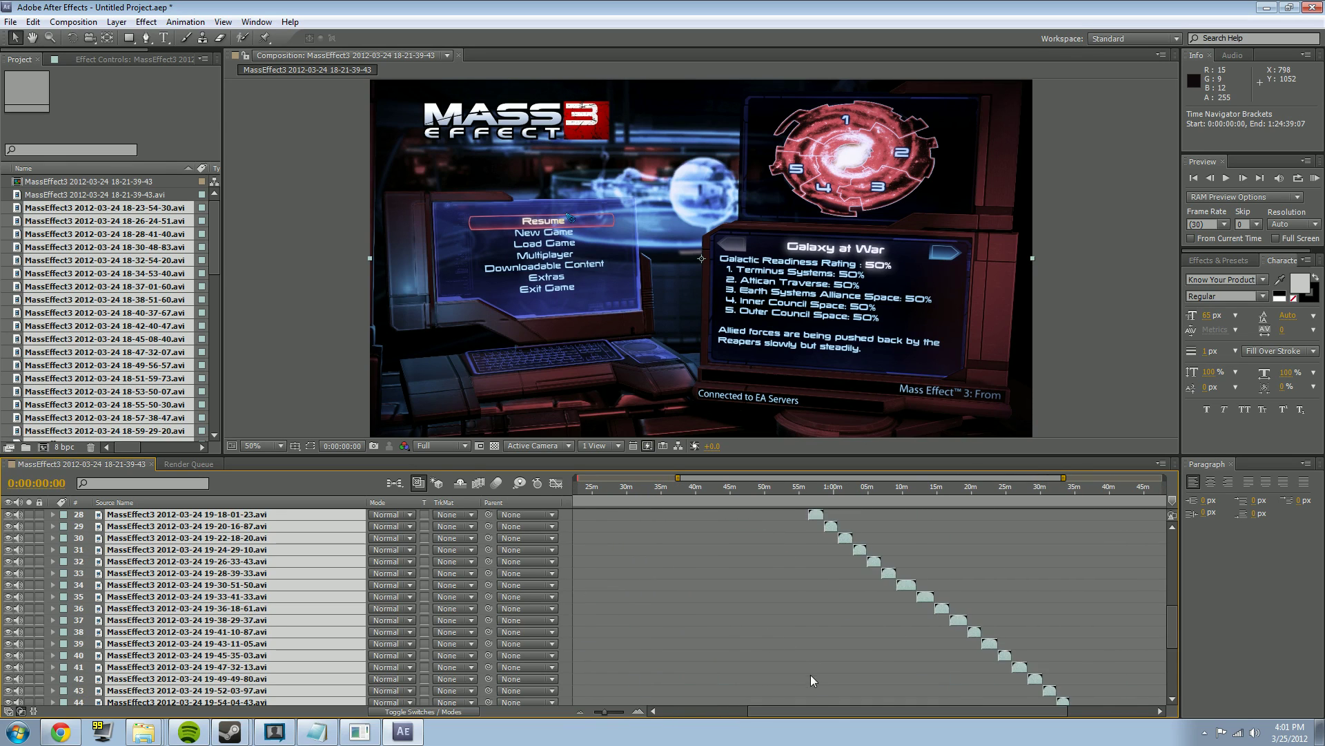
pyautogui.moveTo(839, 711); pyautogui.dragTo(591, 712)
pyautogui.scroll(14, 931, 651)
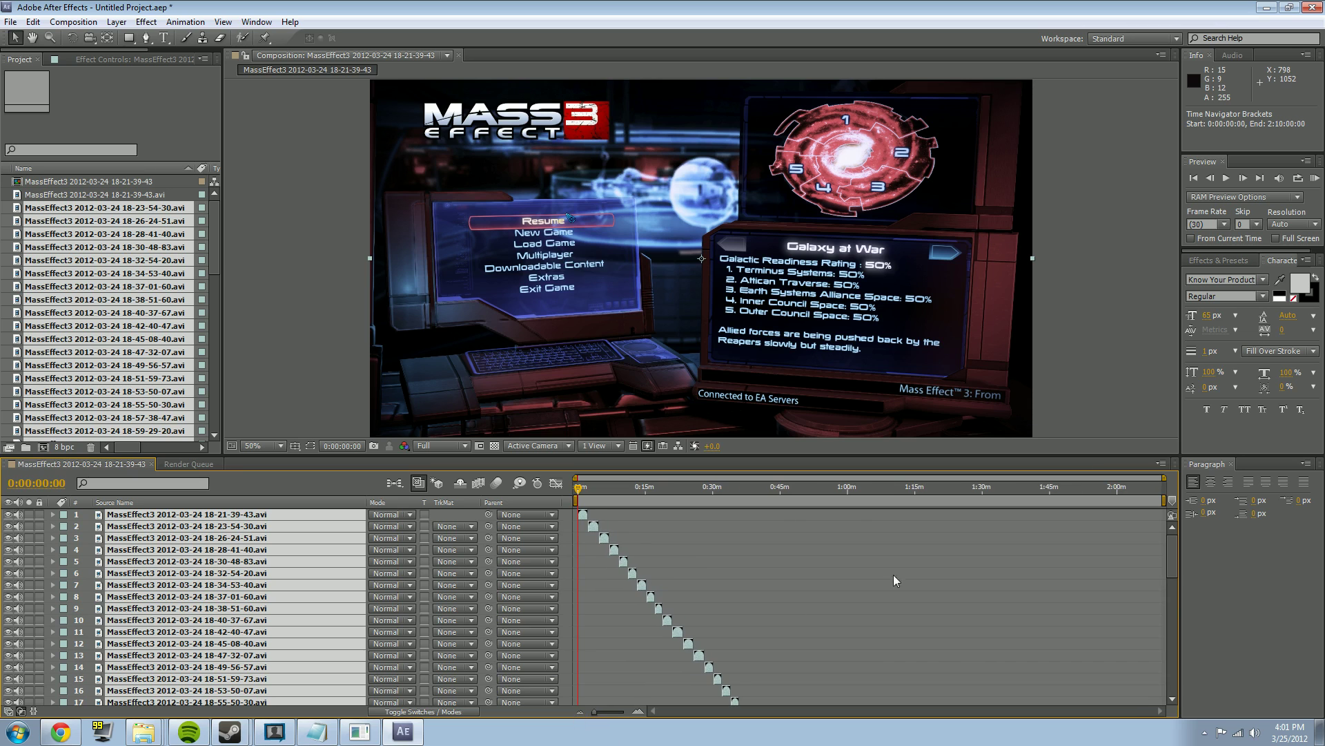
# Set the end of the work area to about 0:14:59:14.
pyautogui.moveTo(1162, 500); pyautogui.dragTo(649, 492)
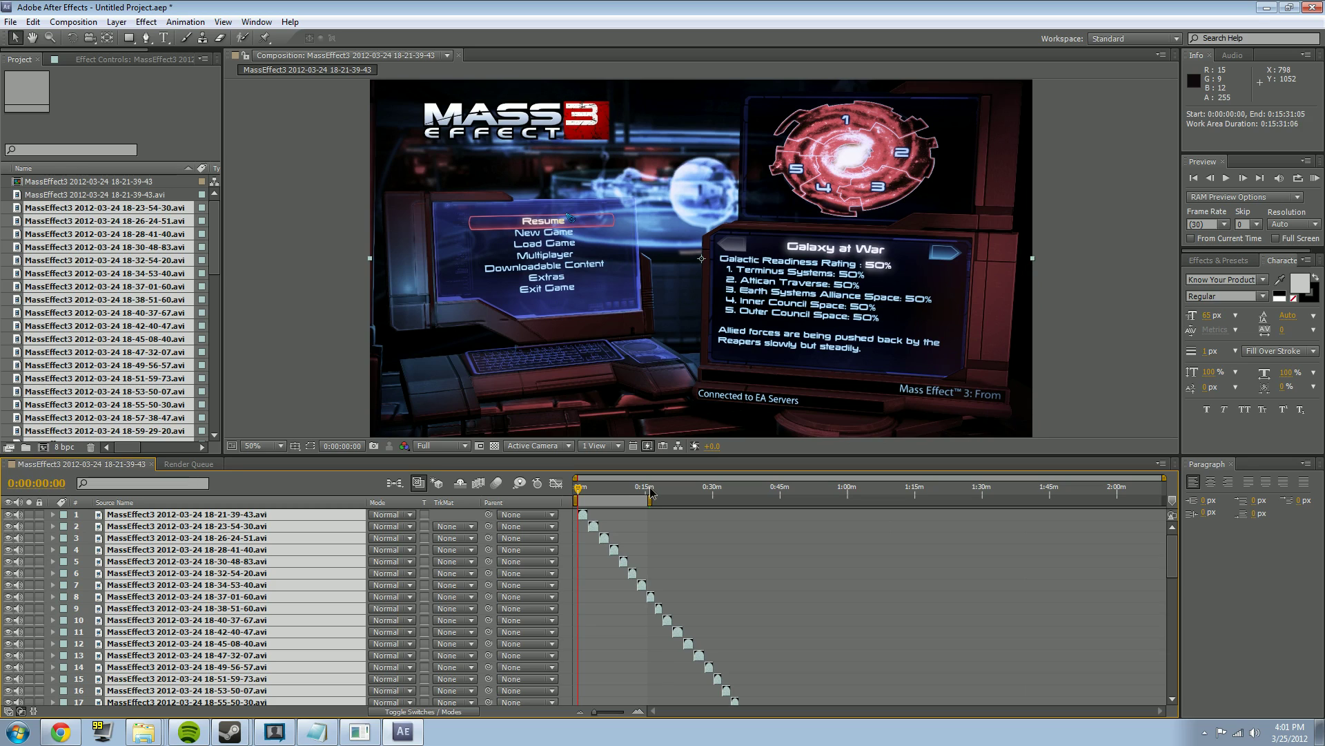
pyautogui.moveTo(595, 711); pyautogui.dragTo(621, 713)
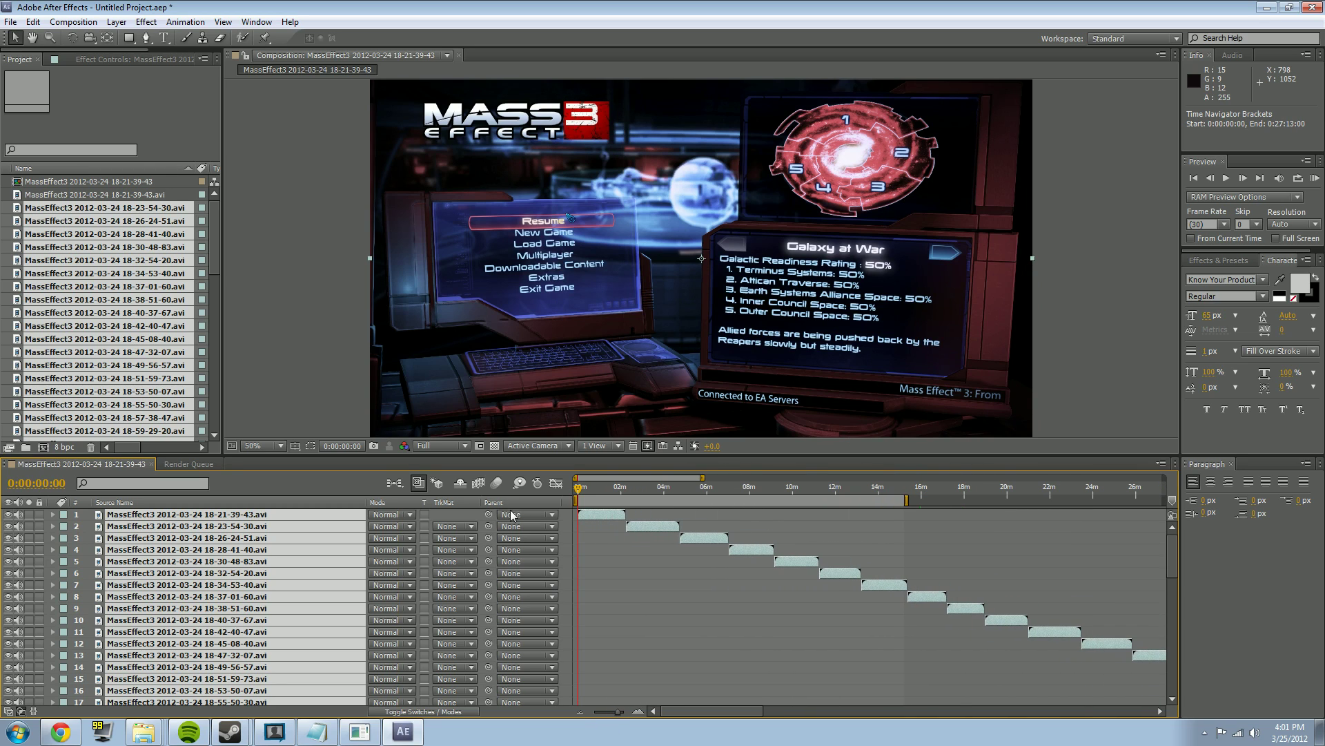
pyautogui.moveTo(906, 500); pyautogui.dragTo(902, 499)
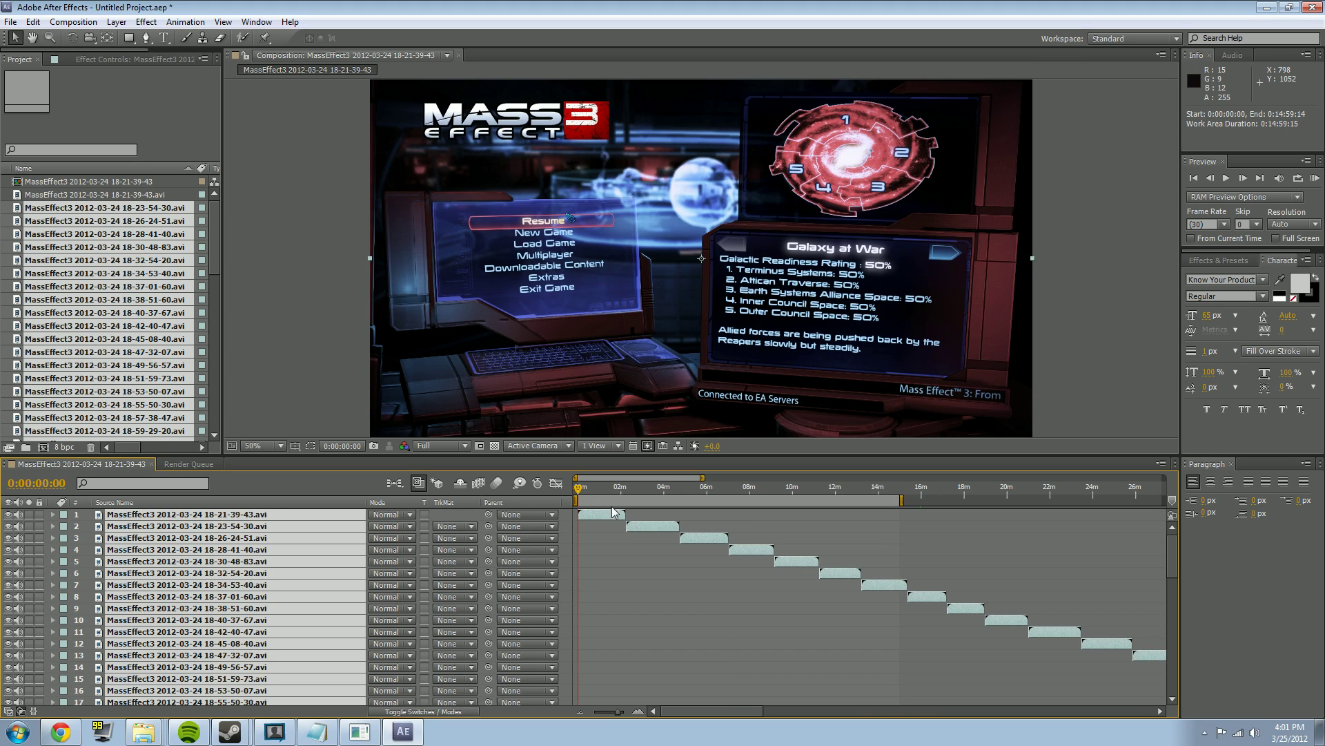
# RAM preview the end of the work area from about 0:14:49:26, and return the work area's start to 0:00:00:00.
pyautogui.moveTo(577, 498); pyautogui.dragTo(892, 503)
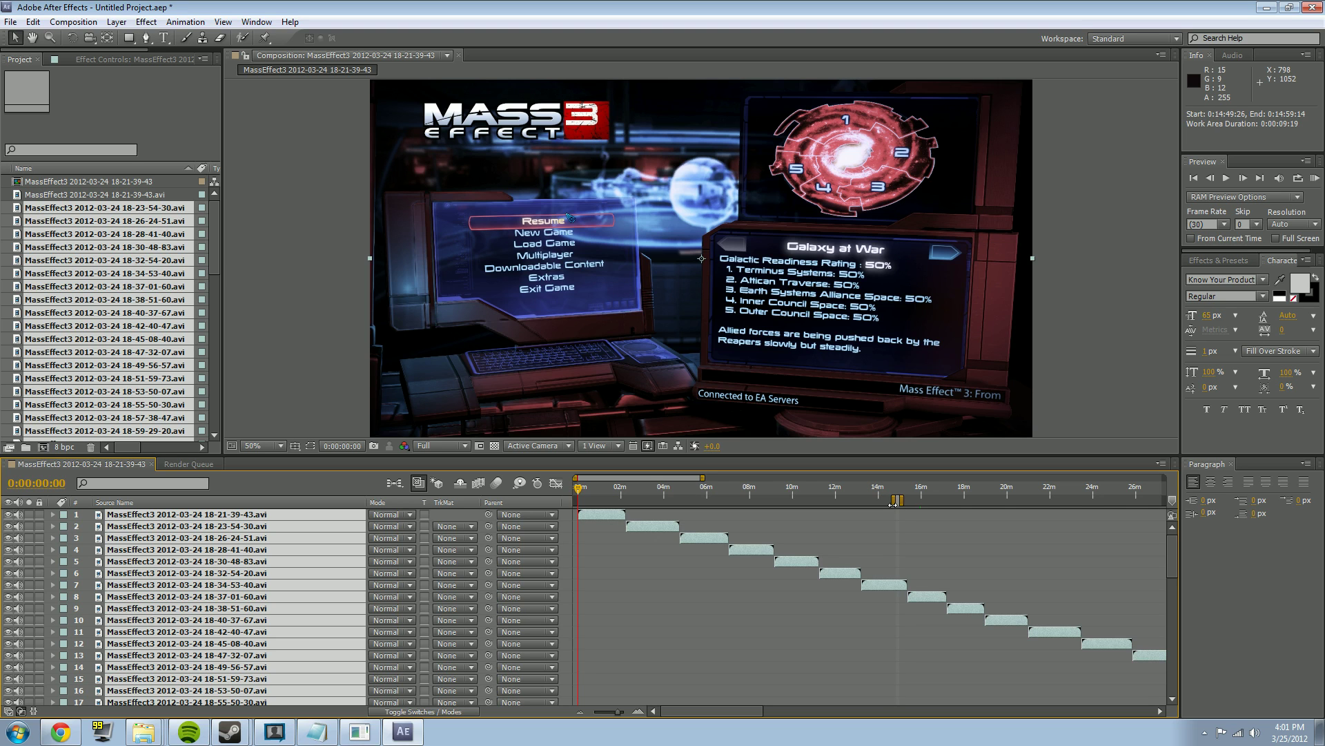
pyautogui.press('KP_0')
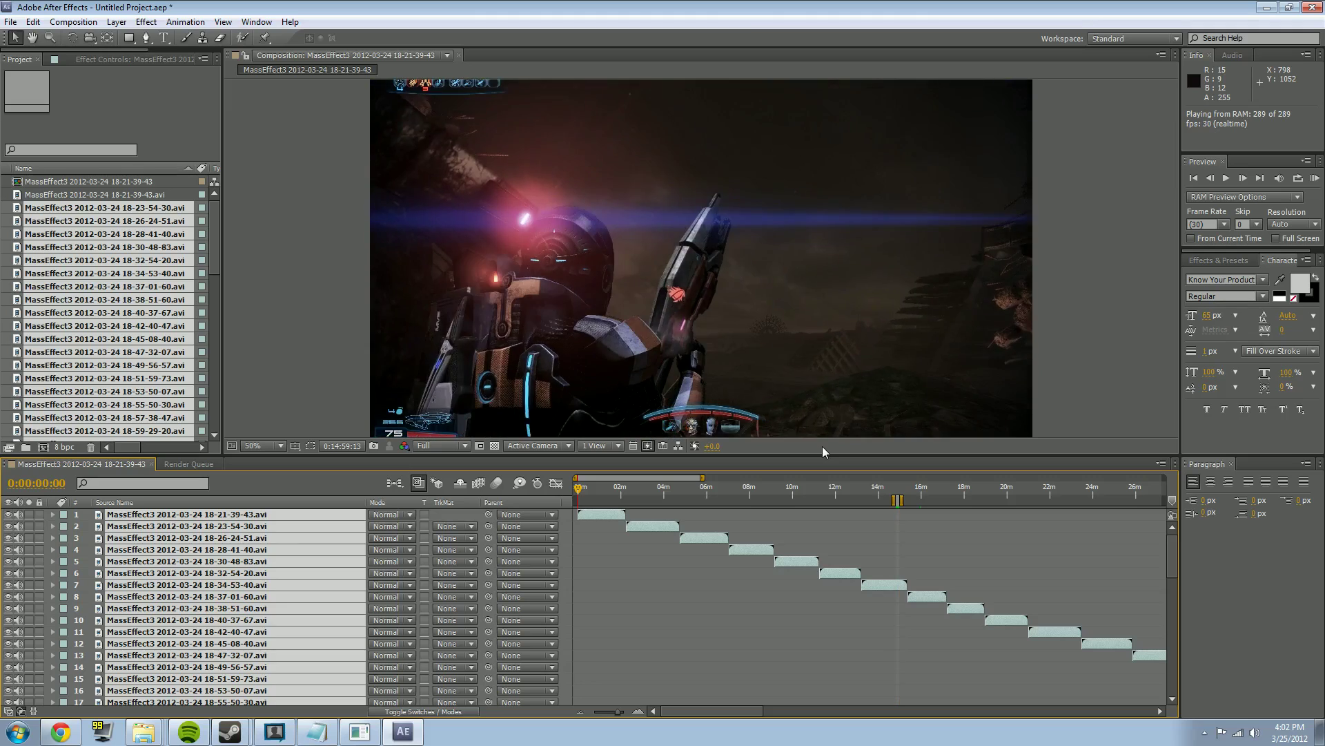
pyautogui.click(895, 491)
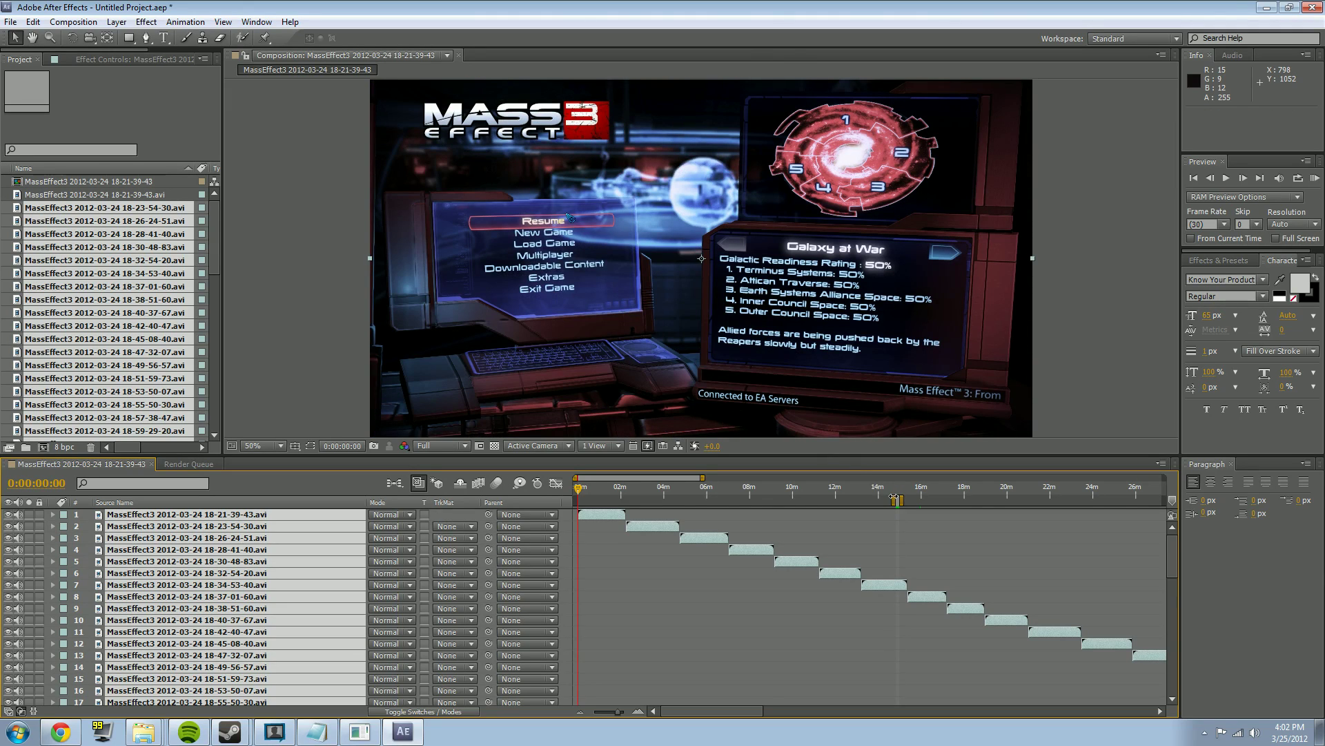
pyautogui.moveTo(894, 498); pyautogui.dragTo(901, 499)
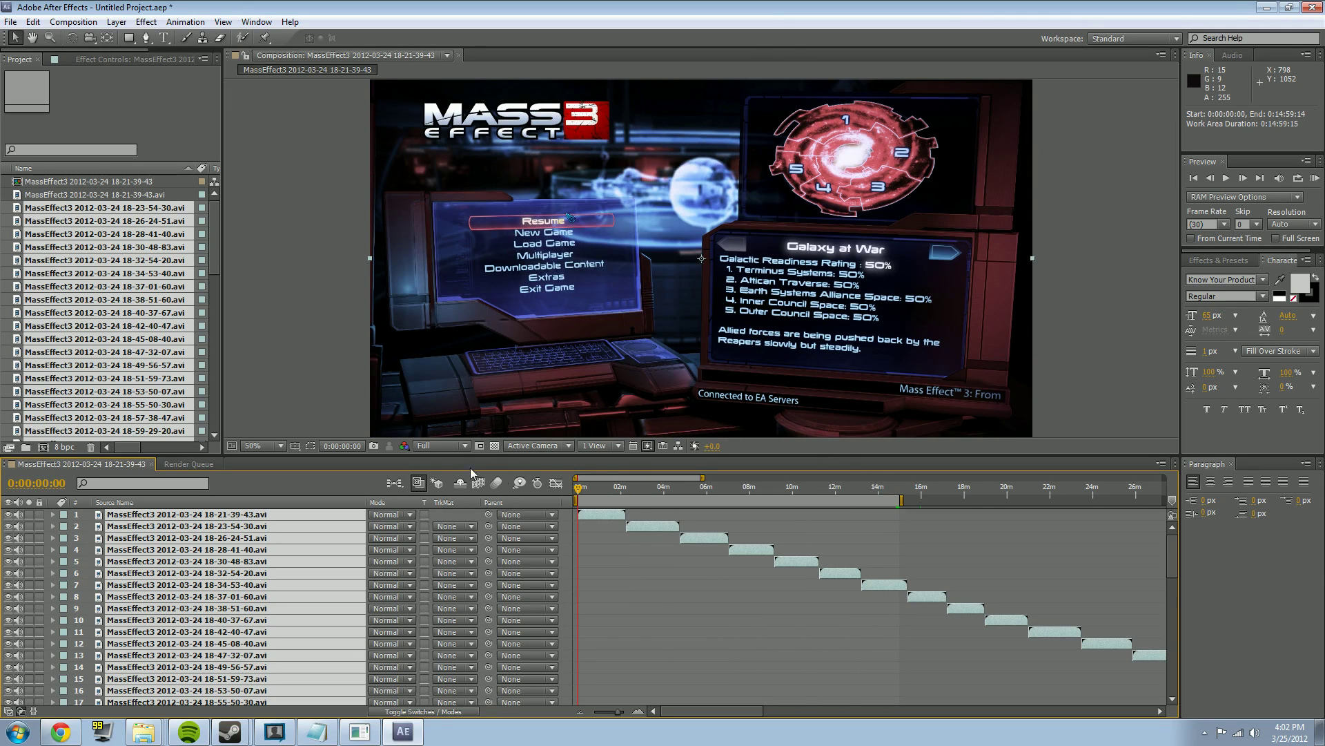
# Try the work area's start at 0:13:13:10, return it to 0:00:00:00, and put the playhead back at the beginning.
pyautogui.moveTo(574, 499); pyautogui.dragTo(860, 498)
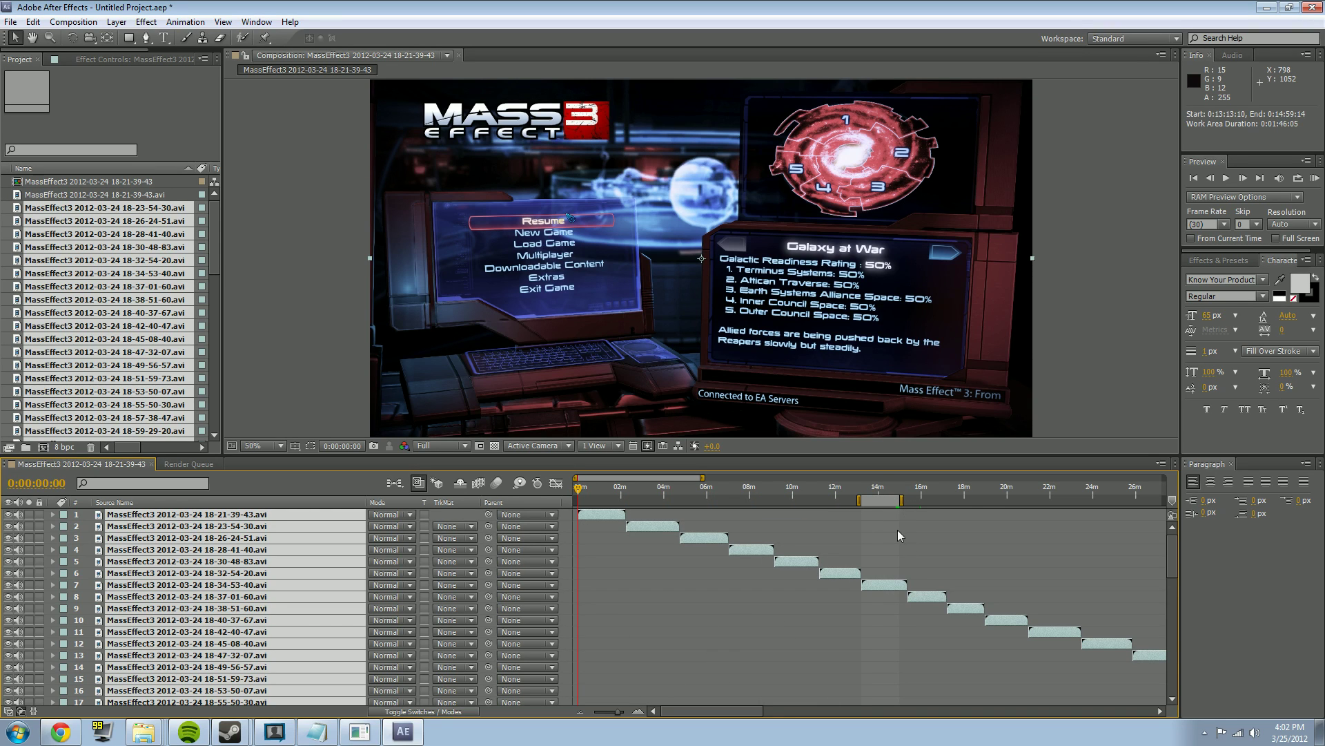
pyautogui.moveTo(857, 497); pyautogui.dragTo(460, 491)
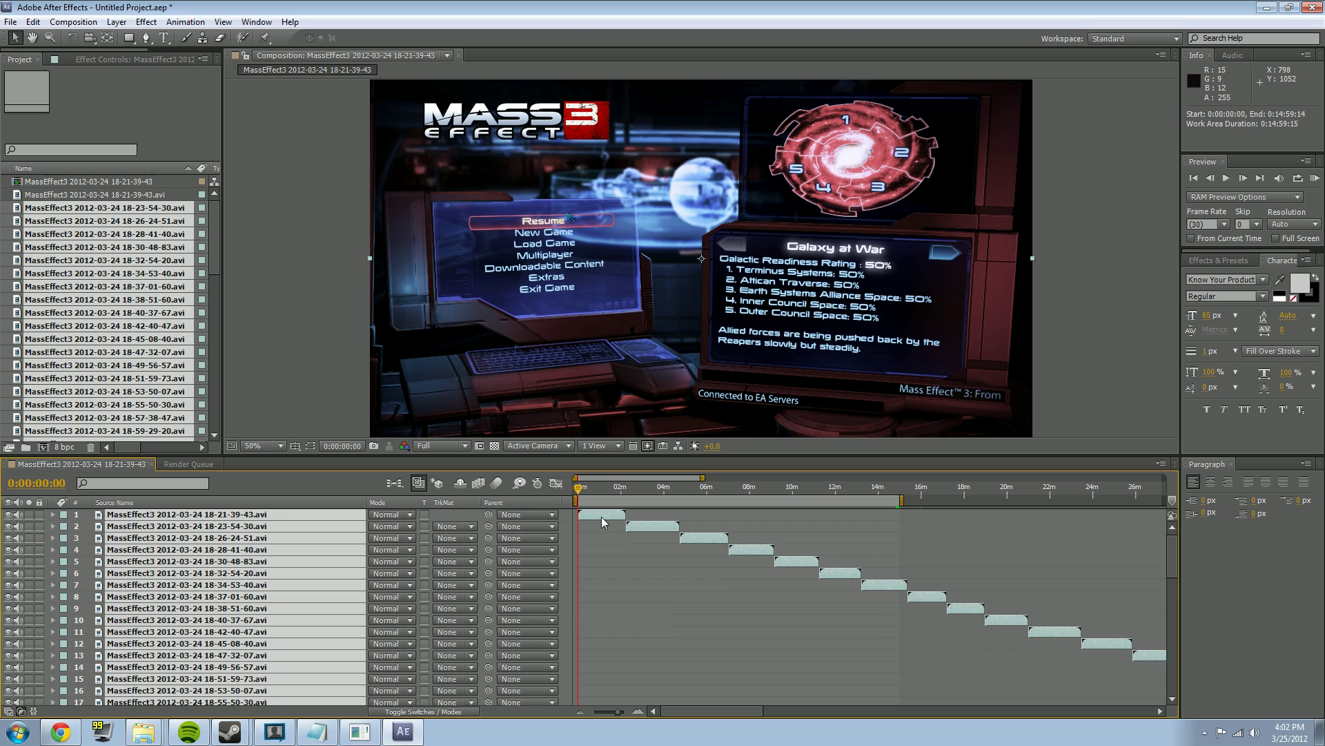
pyautogui.click(579, 490)
pyautogui.moveTo(578, 490); pyautogui.dragTo(752, 502)
pyautogui.press('Home')
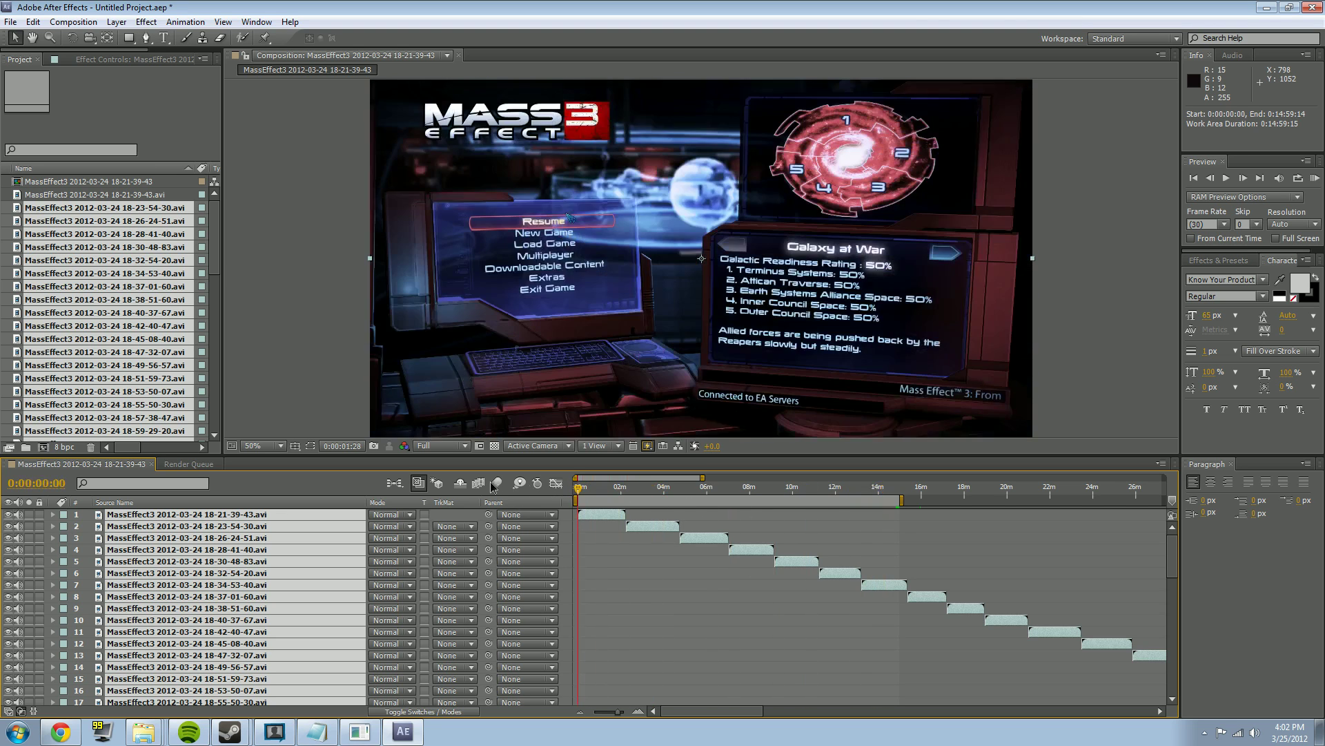
# Send the sequenced composition to the render queue with Make Movie.
pyautogui.click(84, 22)
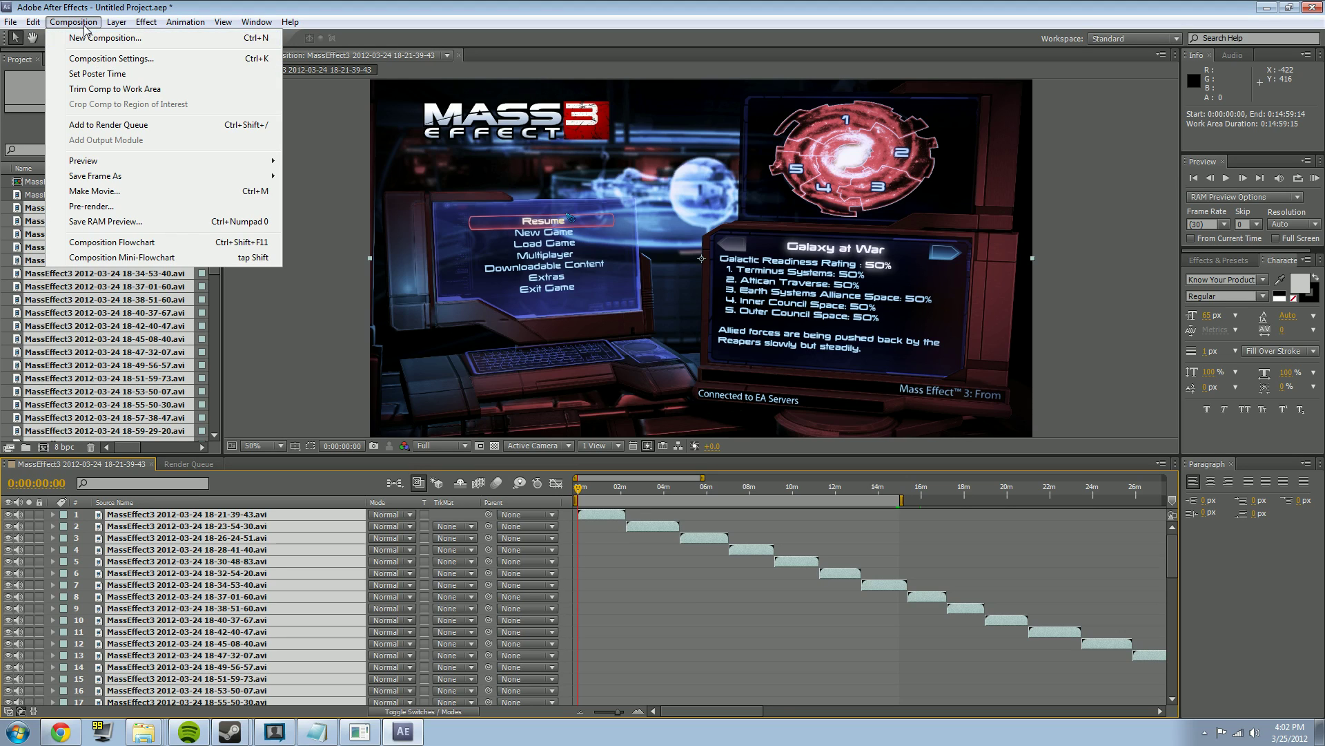
pyautogui.click(84, 23)
pyautogui.moveTo(582, 489)
pyautogui.mouseDown()
pyautogui.moveTo(651, 489)
pyautogui.moveTo(577, 489)
pyautogui.mouseUp()
pyautogui.click(71, 38)
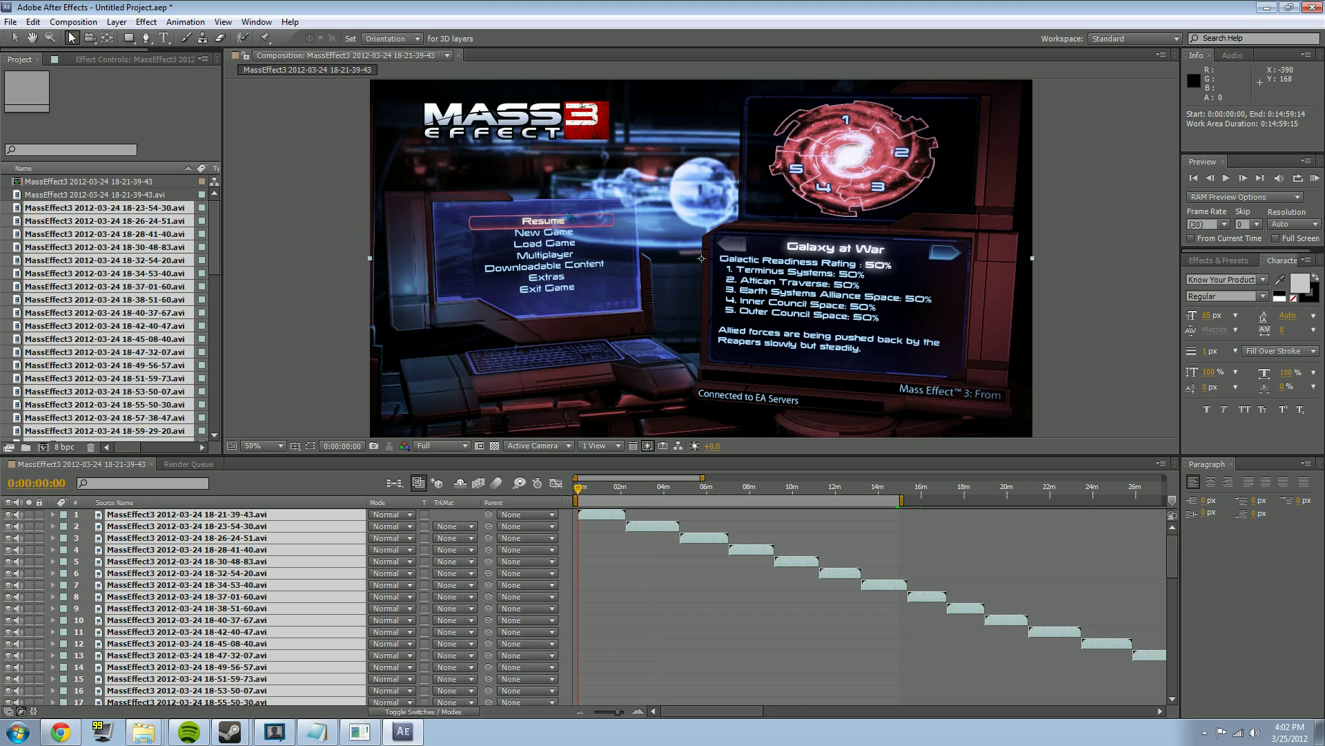
pyautogui.hotkey('ctrl', 'a')
pyautogui.click(72, 22)
pyautogui.click(72, 25)
pyautogui.click(72, 23)
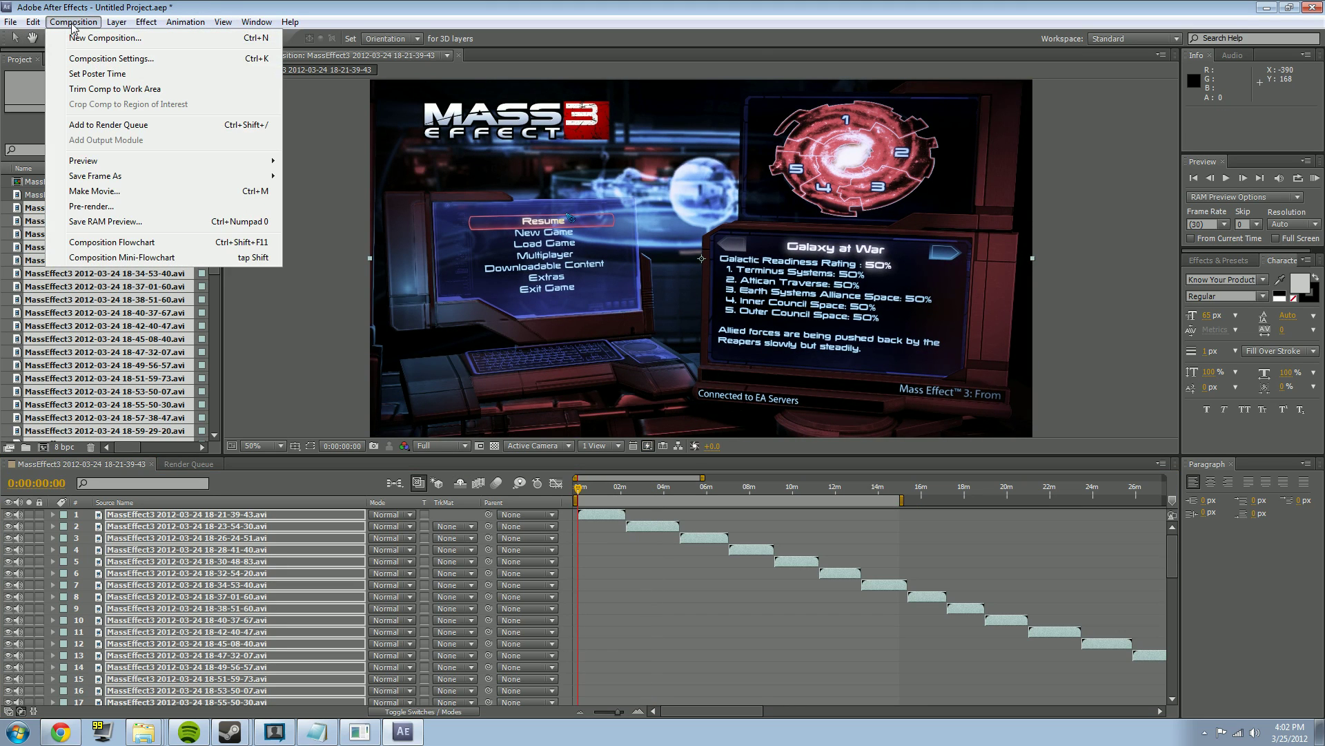
pyautogui.click(72, 24)
pyautogui.click(70, 23)
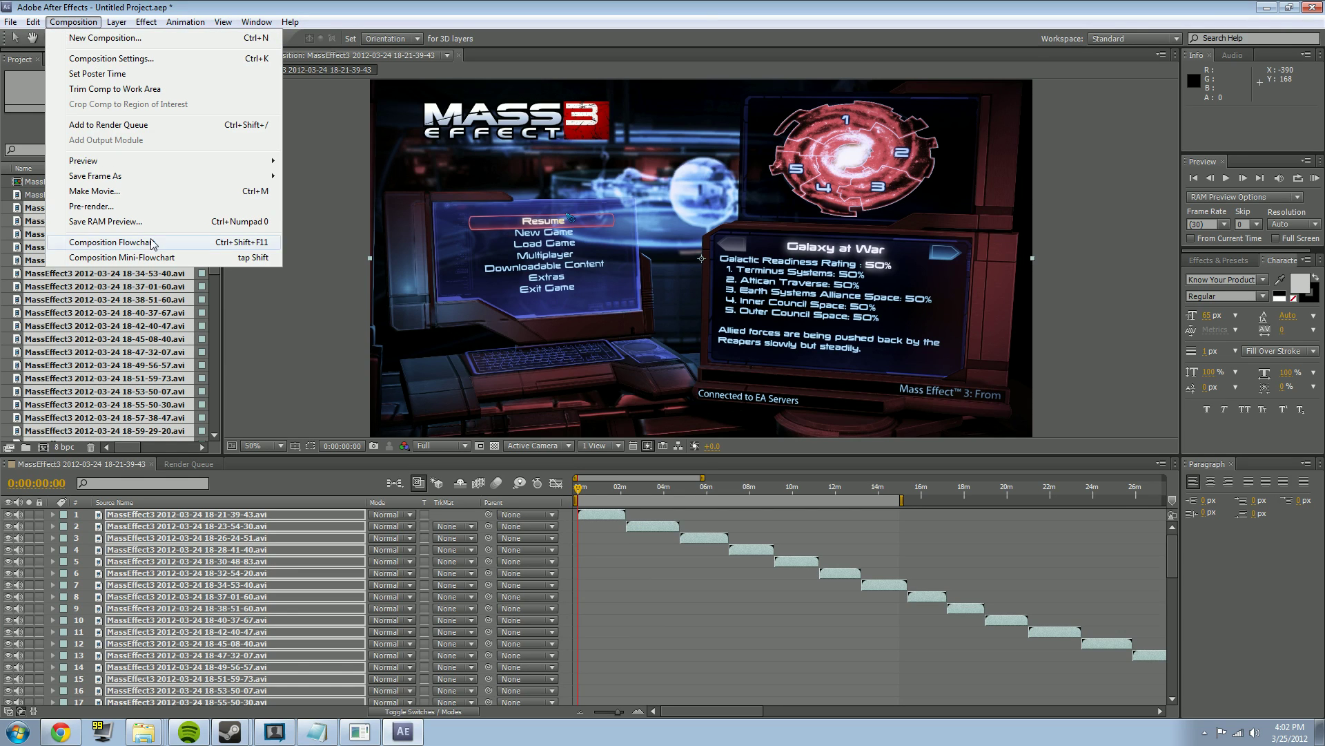
pyautogui.click(122, 193)
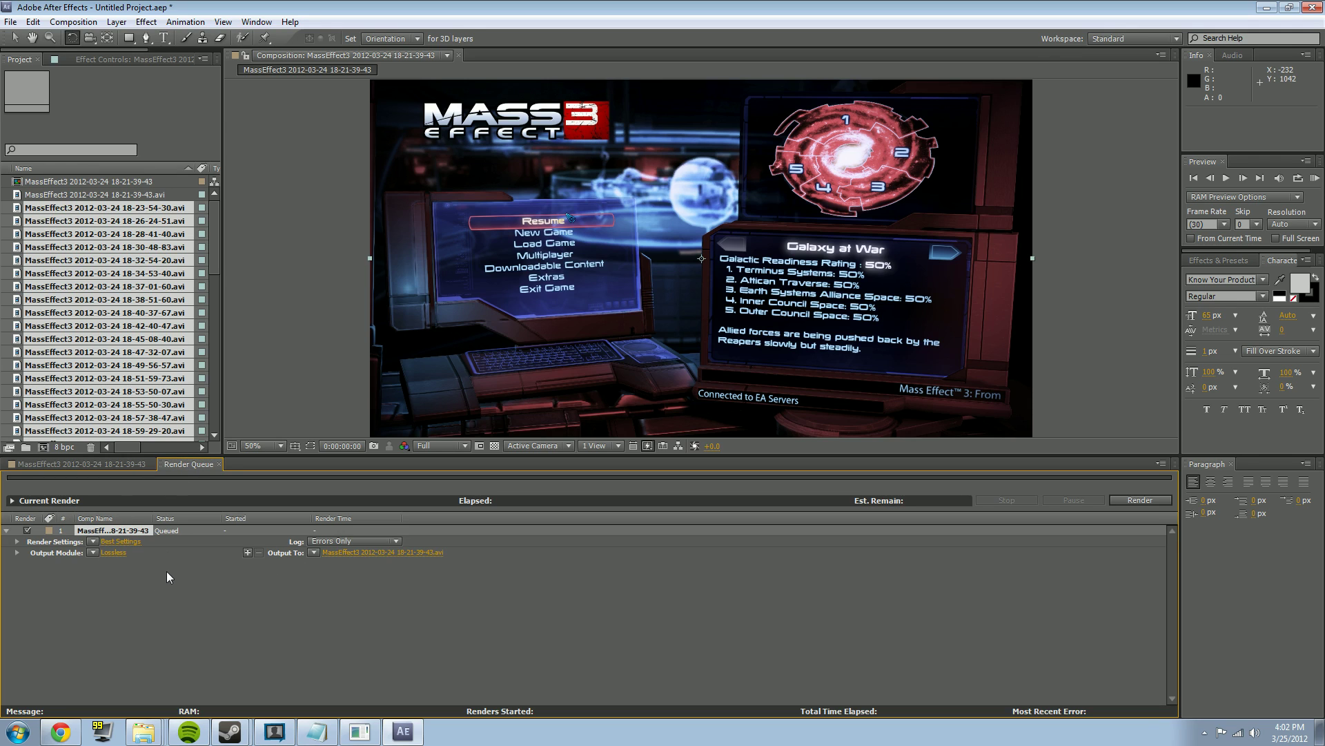
# Open the queued item's render settings and use the comp's frame rate of 30.00.
pyautogui.click(122, 541)
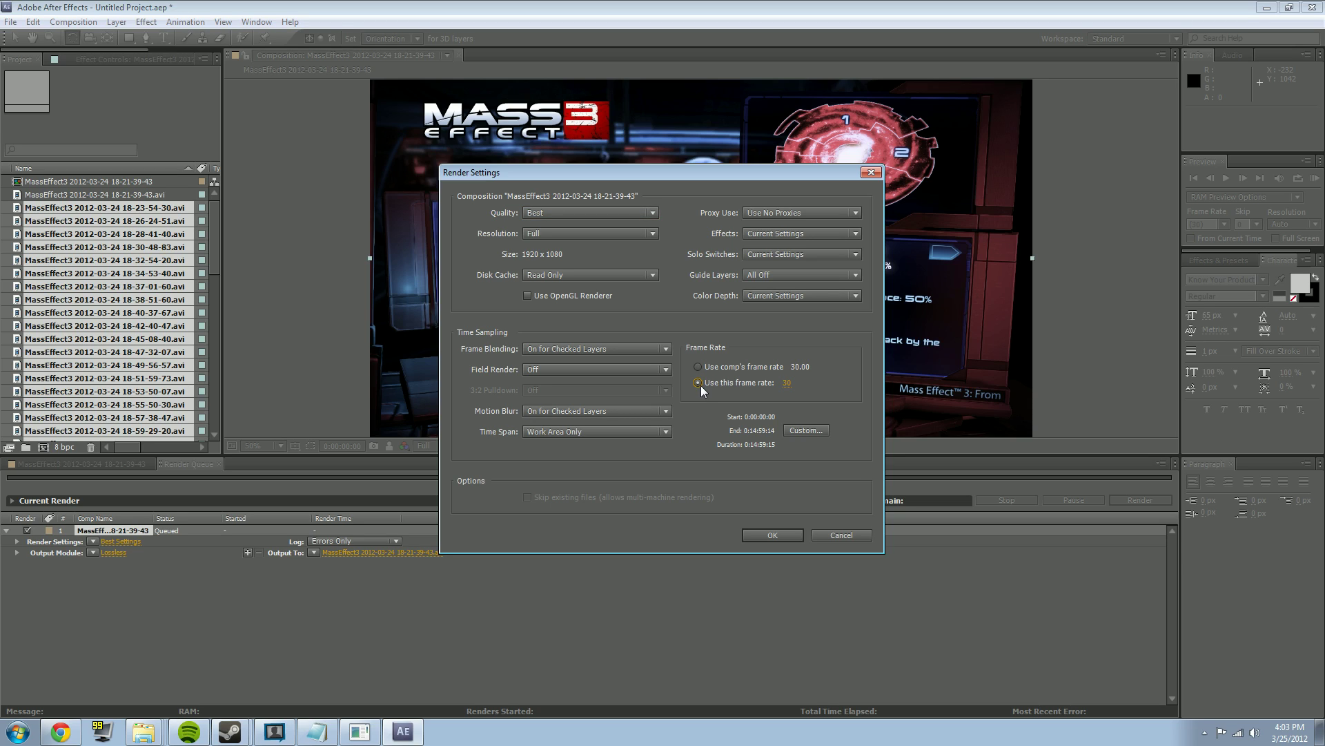
pyautogui.click(785, 384)
pyautogui.write('30')
pyautogui.click(731, 367)
# Keep the render quality at Best and the resolution at Full, and accept the render settings.
pyautogui.click(621, 212)
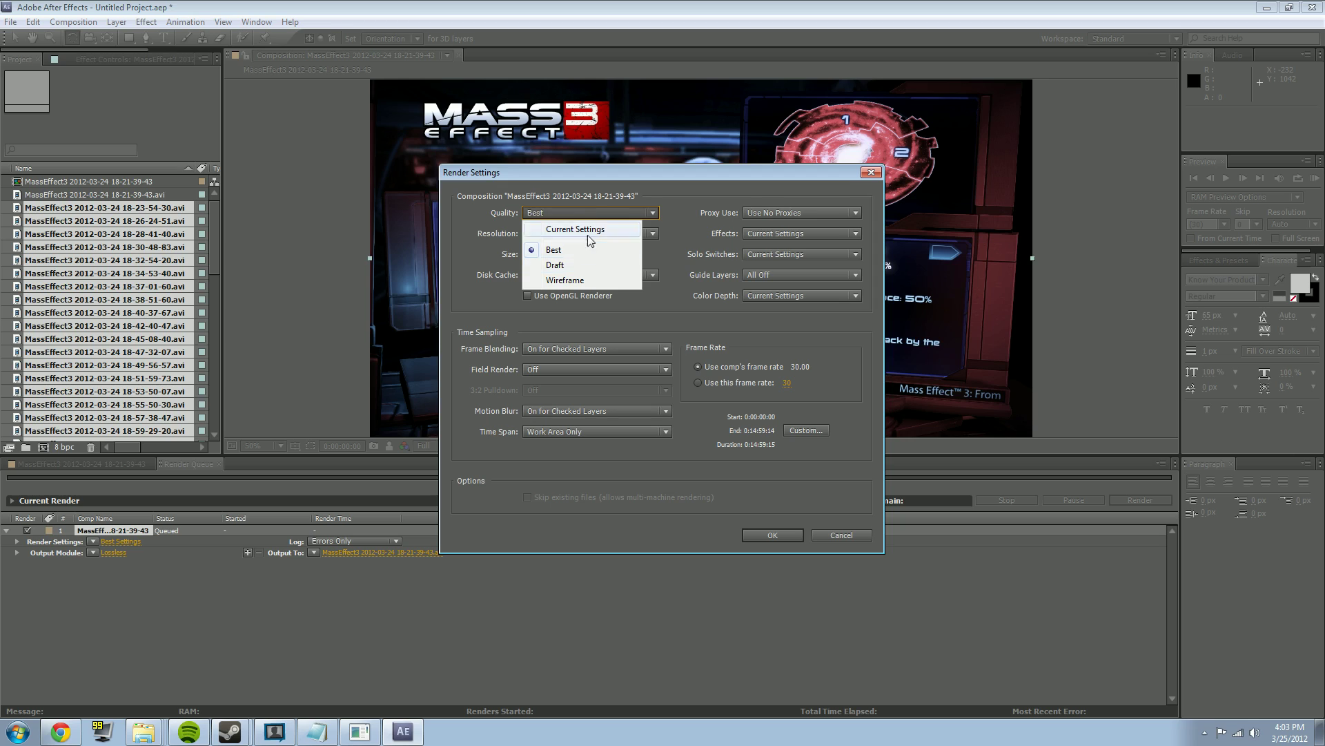
pyautogui.click(590, 208)
pyautogui.click(577, 232)
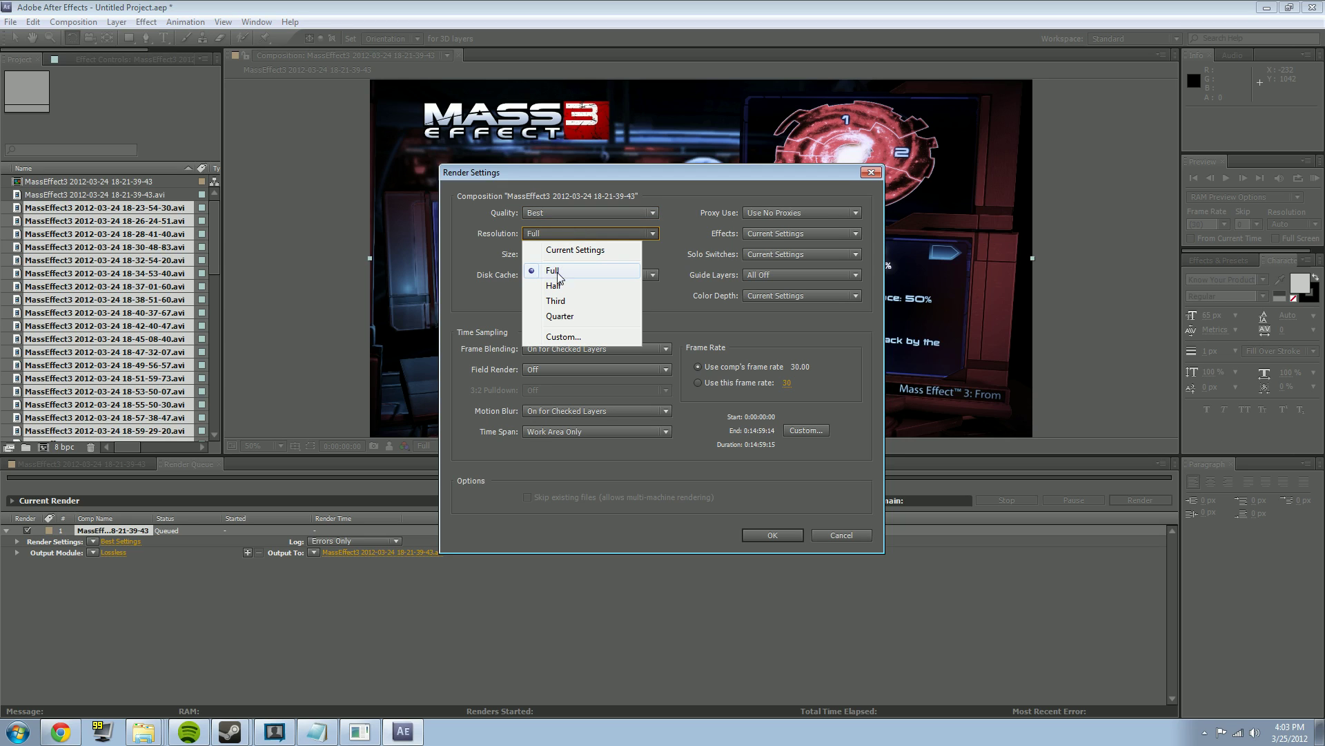
pyautogui.click(572, 231)
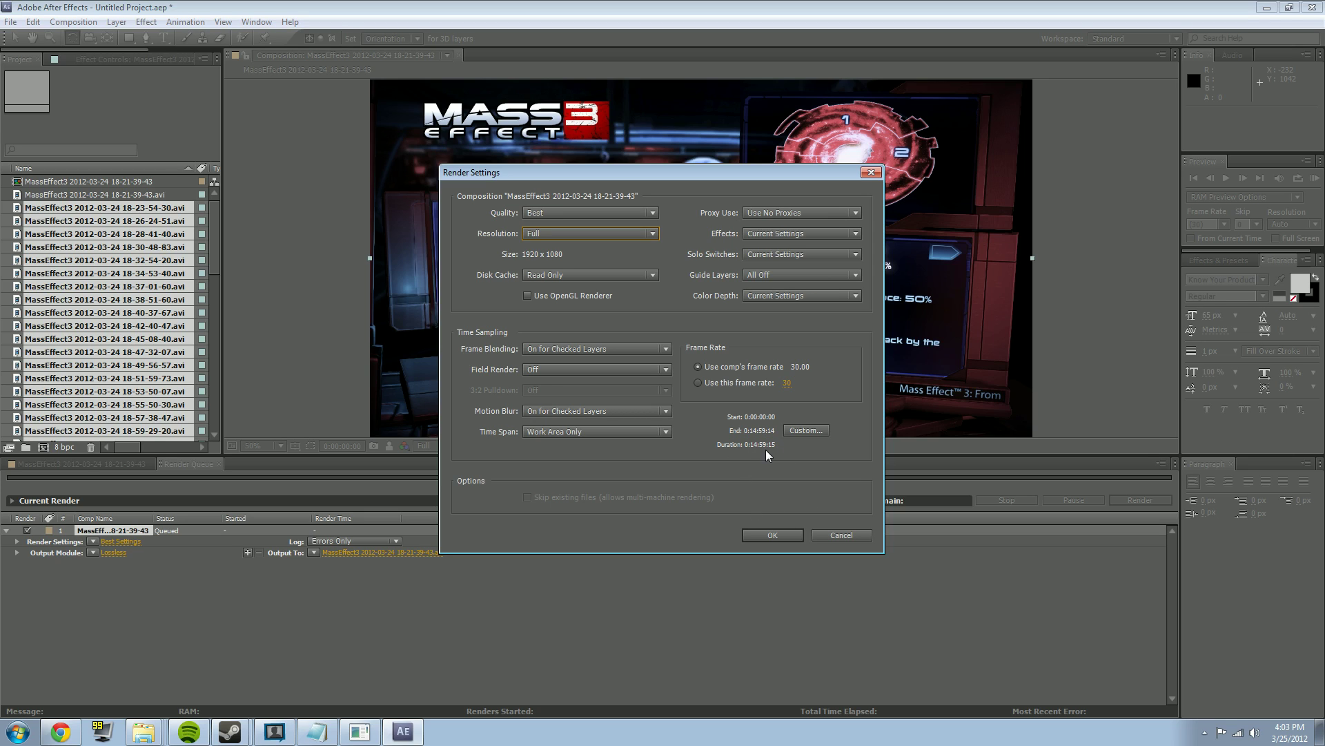
pyautogui.click(771, 535)
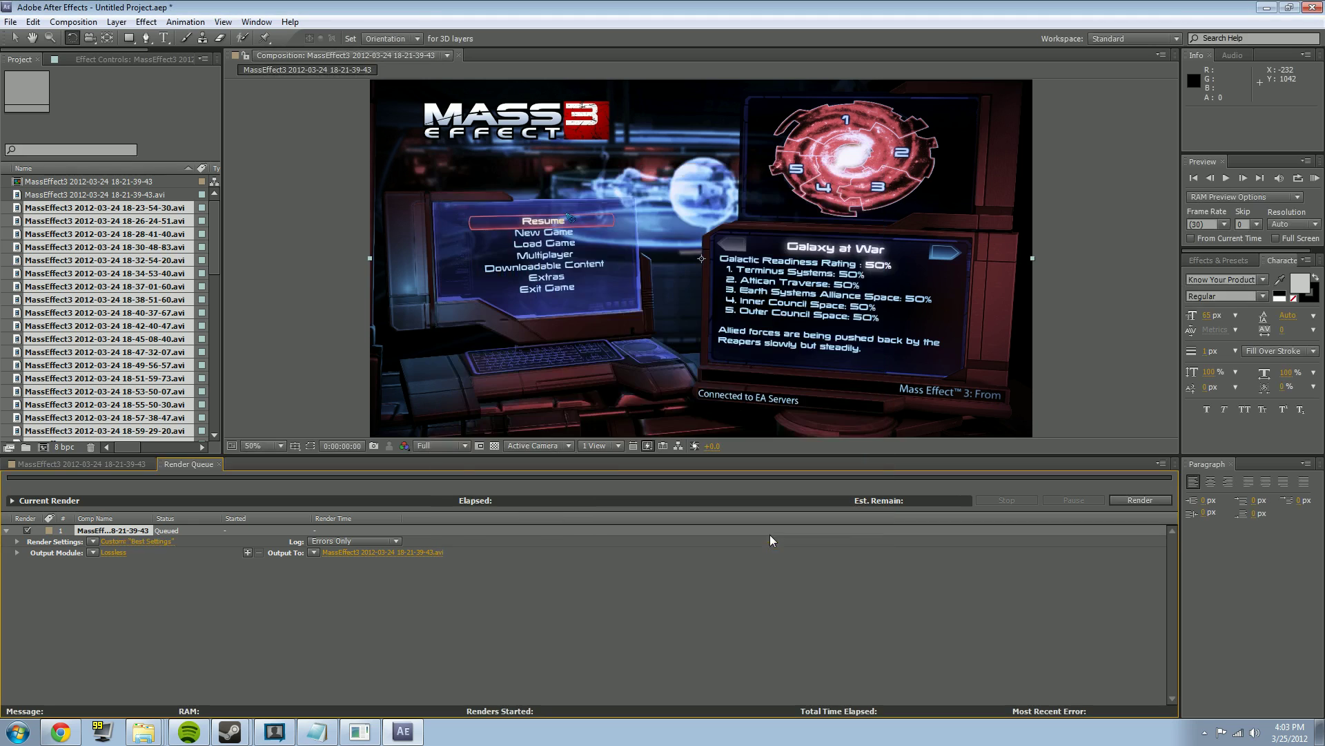
# Enable audio output at 48.000 kHz in the queued item's output module settings.
pyautogui.click(112, 552)
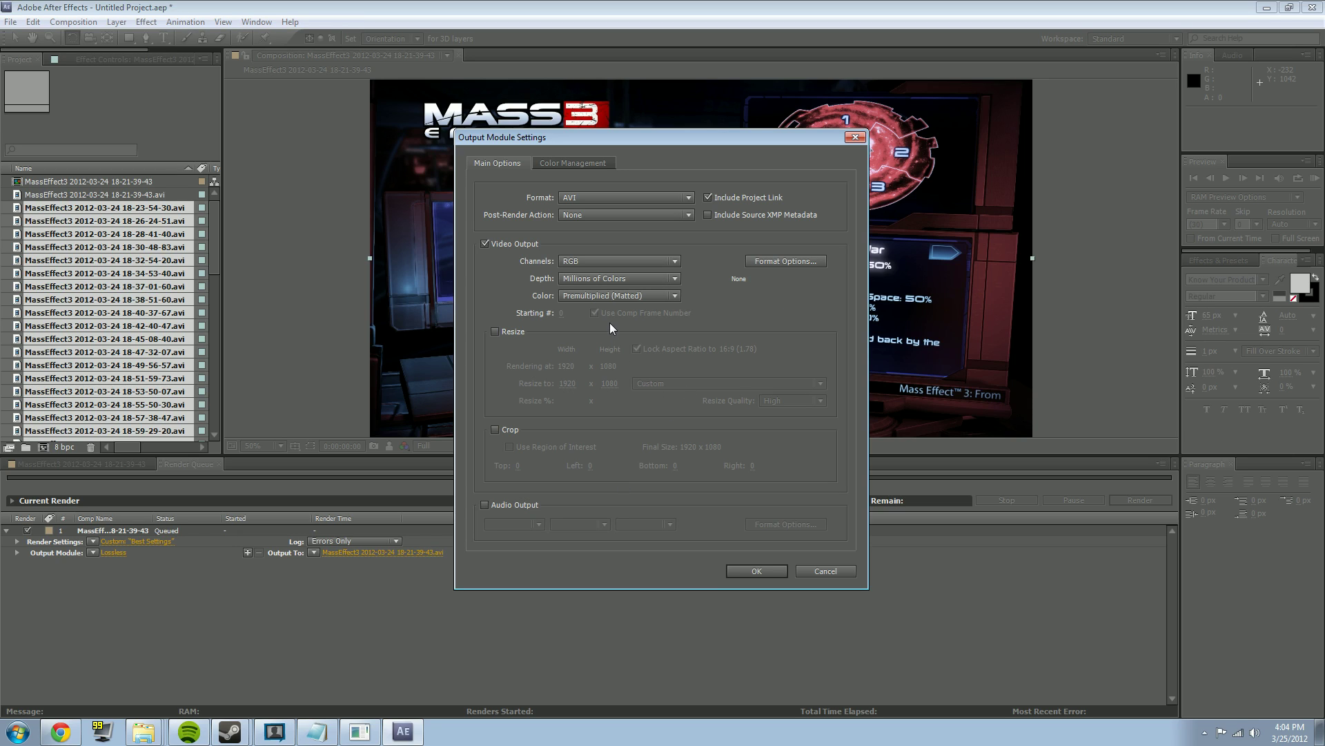
pyautogui.click(485, 504)
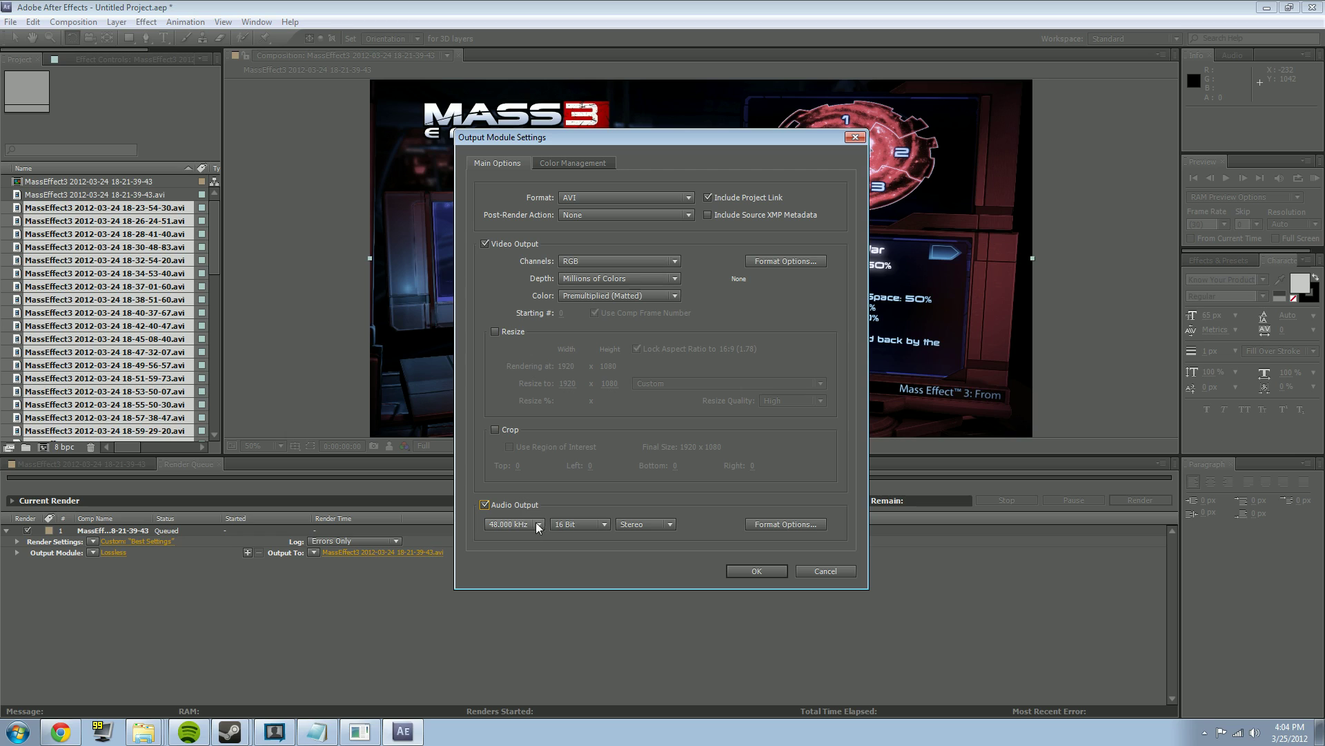
pyautogui.click(542, 524)
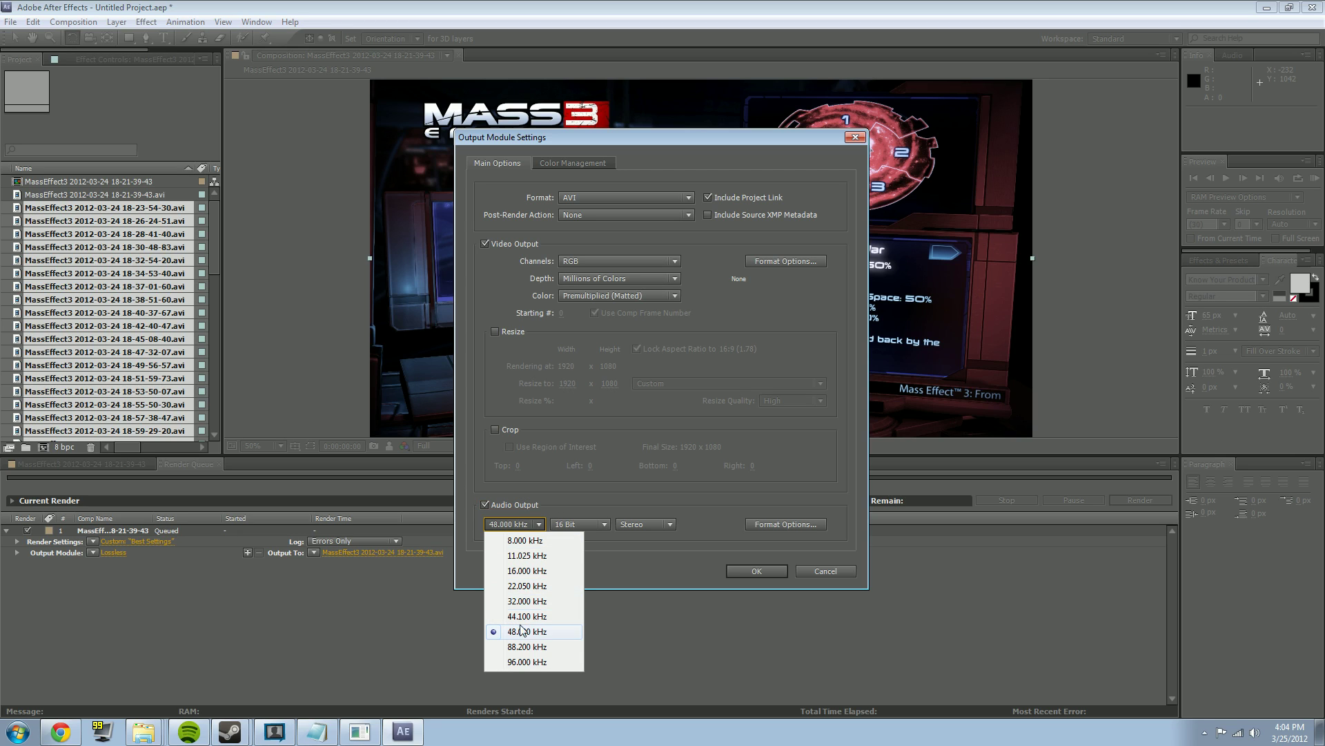
pyautogui.click(557, 500)
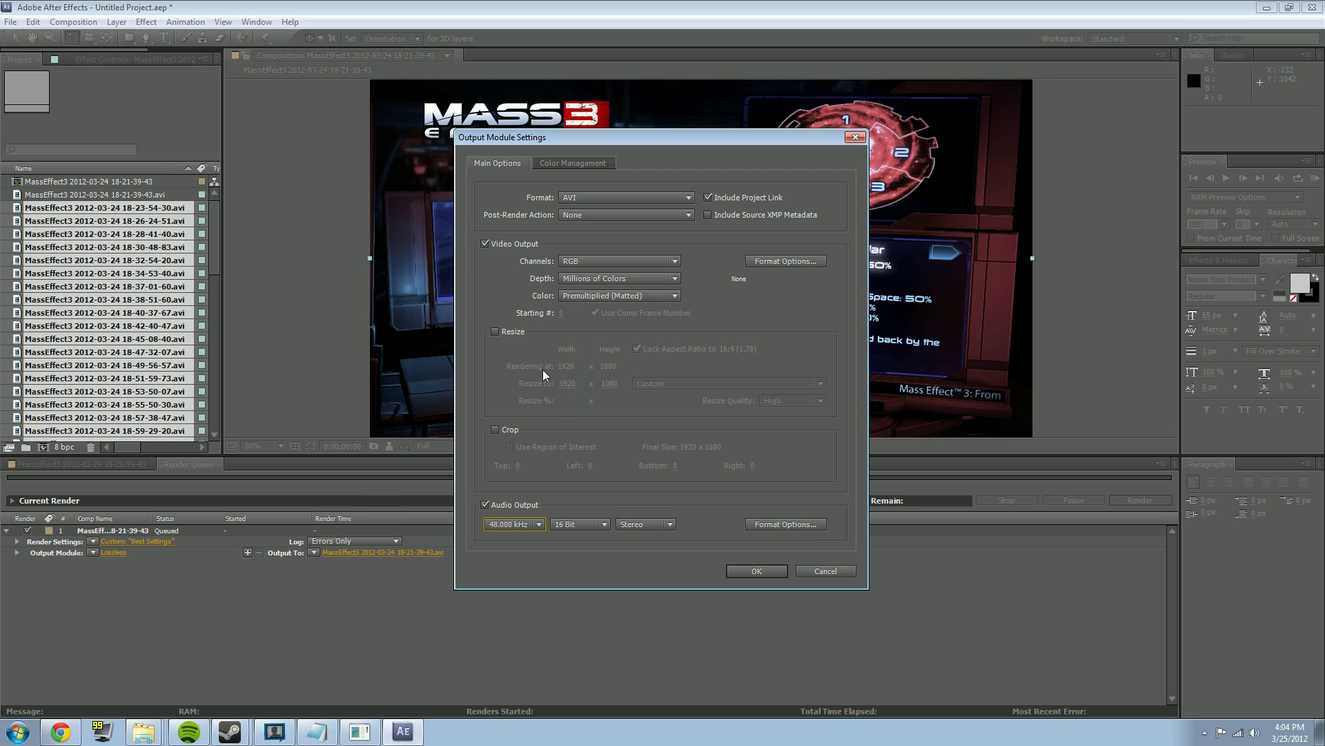
# Enable resizing of the output, set the width to 1280 with the 16:9 aspect ratio locked, and accept the settings.
pyautogui.click(504, 333)
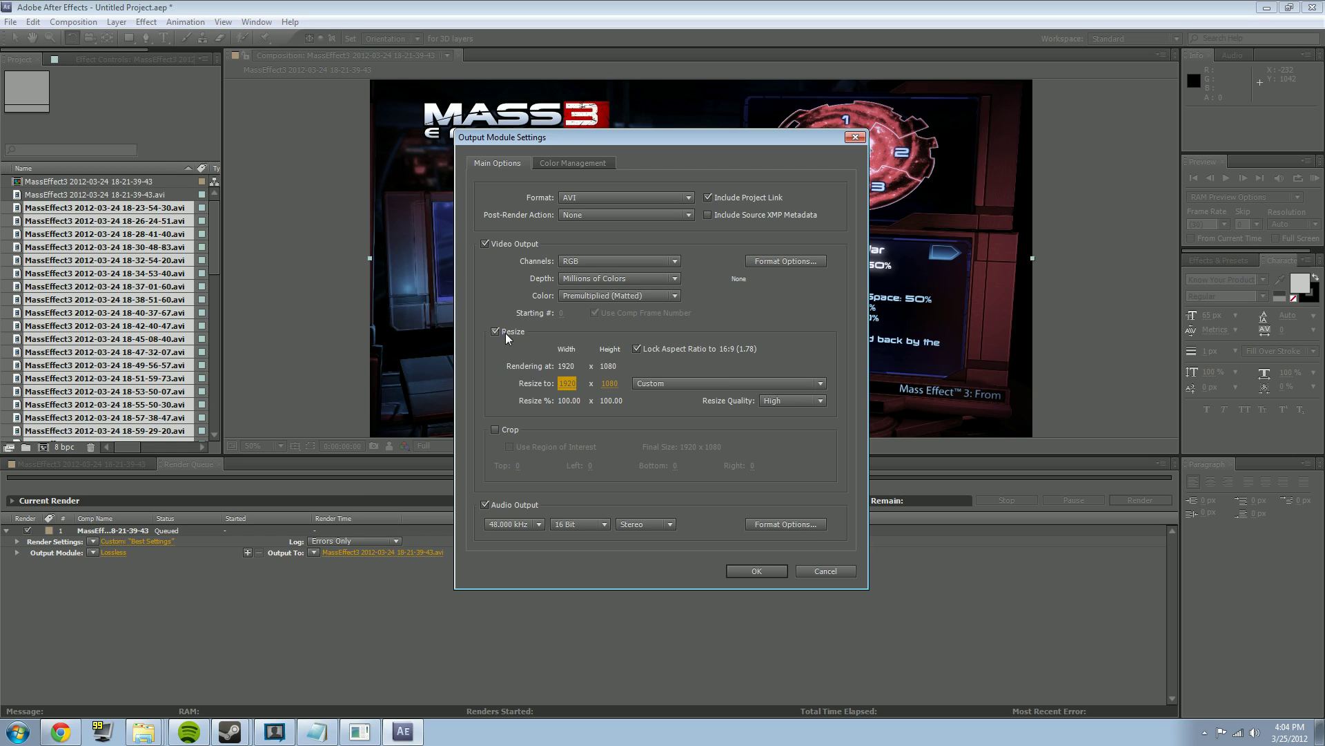
pyautogui.click(570, 385)
pyautogui.write('1280')
pyautogui.press('Return')
# Reopen the output module settings and set the output format to H.264.
pyautogui.click(74, 22)
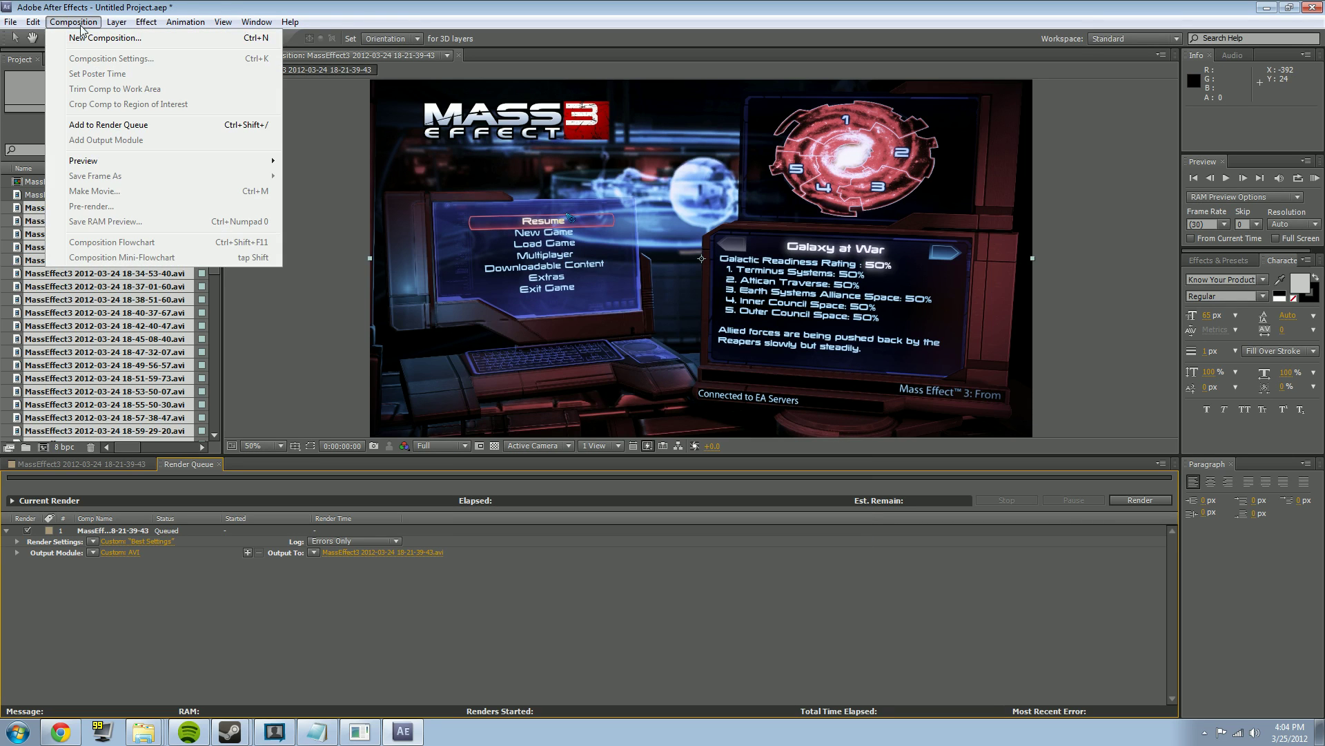
pyautogui.click(155, 633)
pyautogui.click(123, 554)
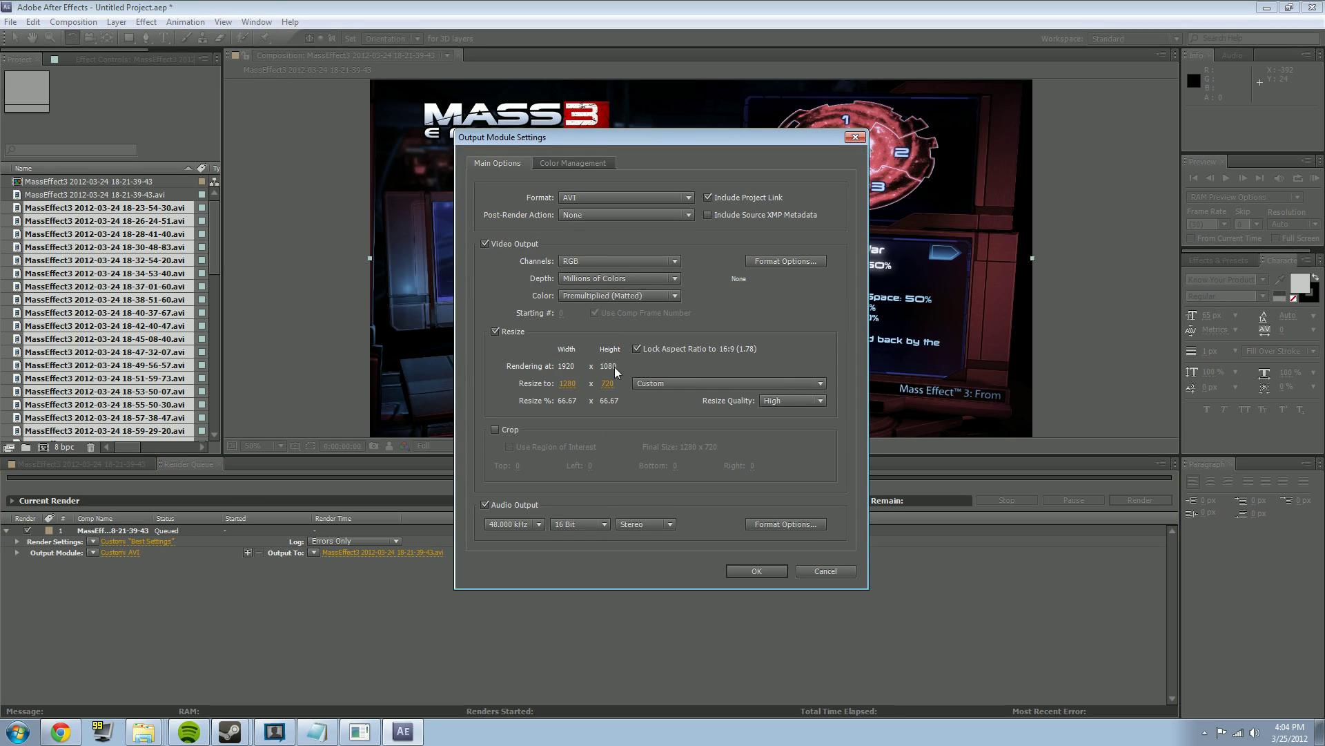
pyautogui.click(567, 384)
pyautogui.click(605, 199)
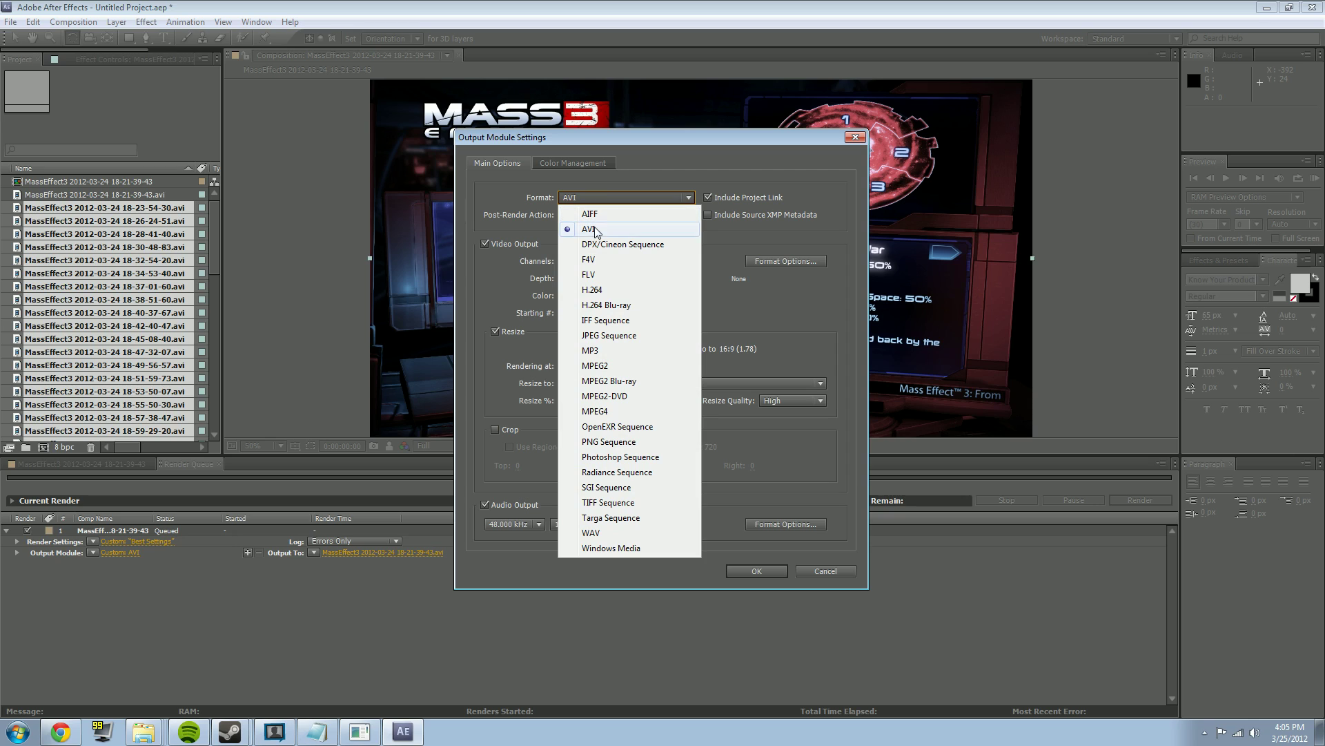
pyautogui.click(605, 201)
pyautogui.click(606, 201)
pyautogui.doubleClick(607, 202)
pyautogui.click(604, 290)
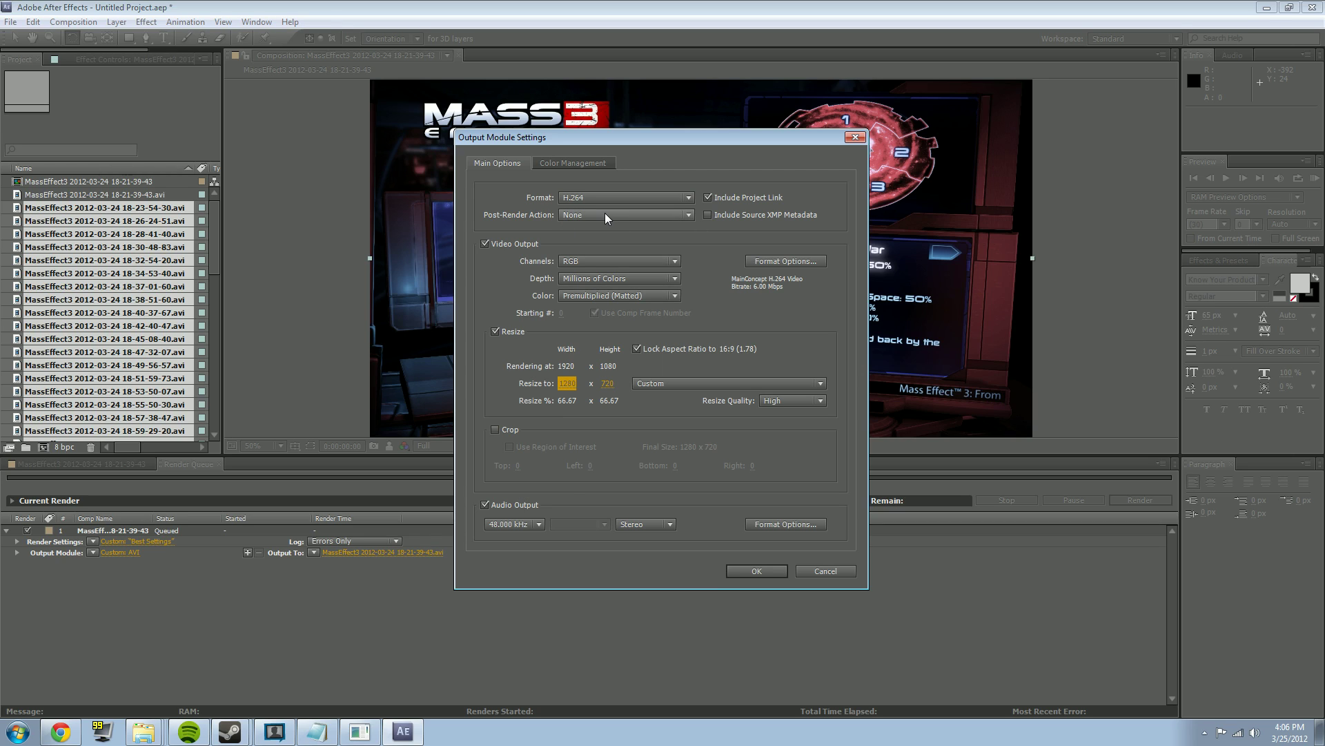
# Open the H.264 format options and keep the video profile at High and the level at 5.1.
pyautogui.click(780, 262)
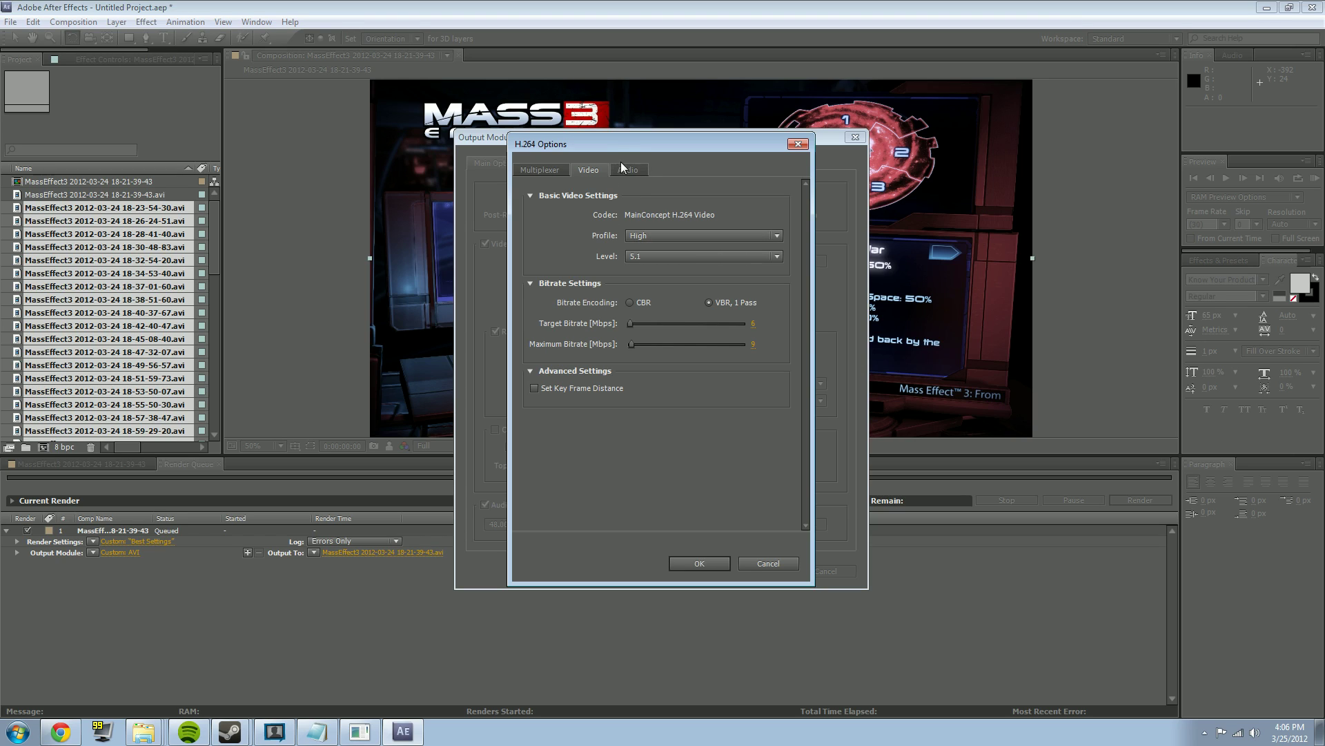
pyautogui.moveTo(617, 140)
pyautogui.mouseDown()
pyautogui.moveTo(682, 123)
pyautogui.moveTo(623, 146)
pyautogui.mouseUp()
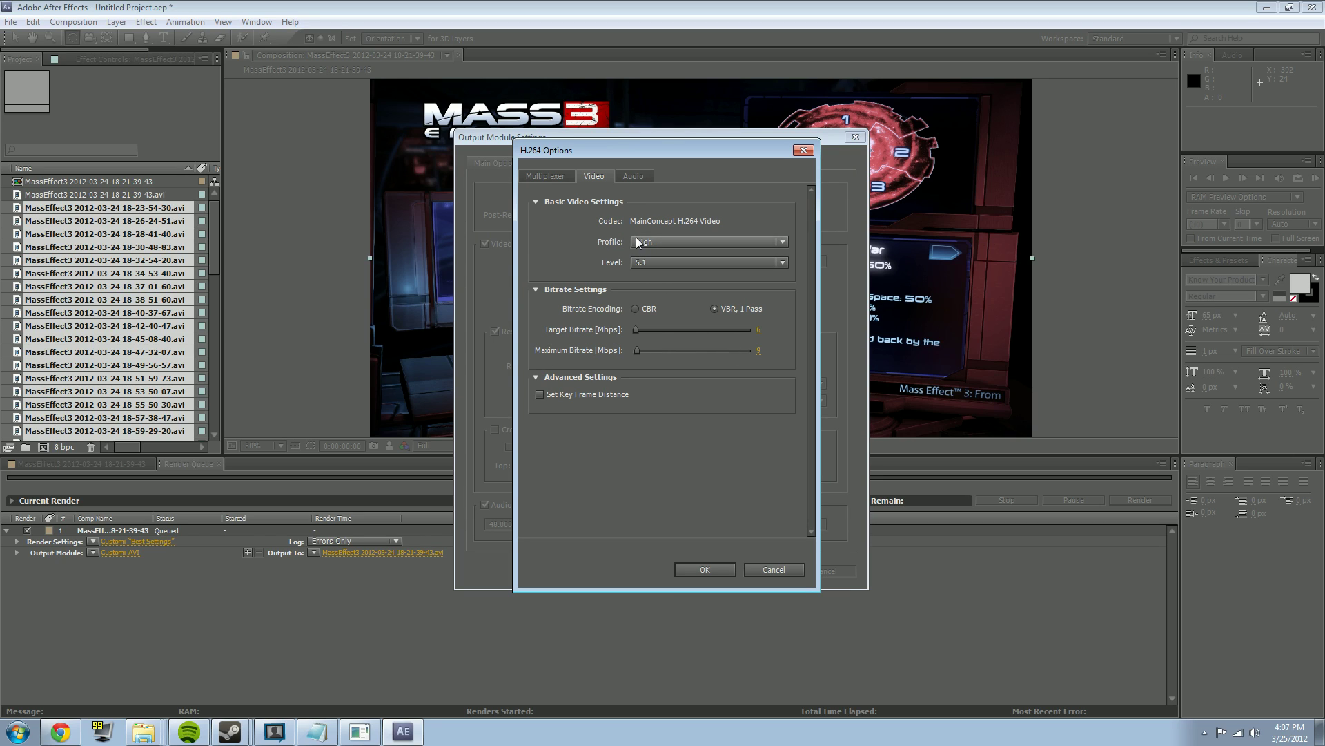
pyautogui.click(673, 242)
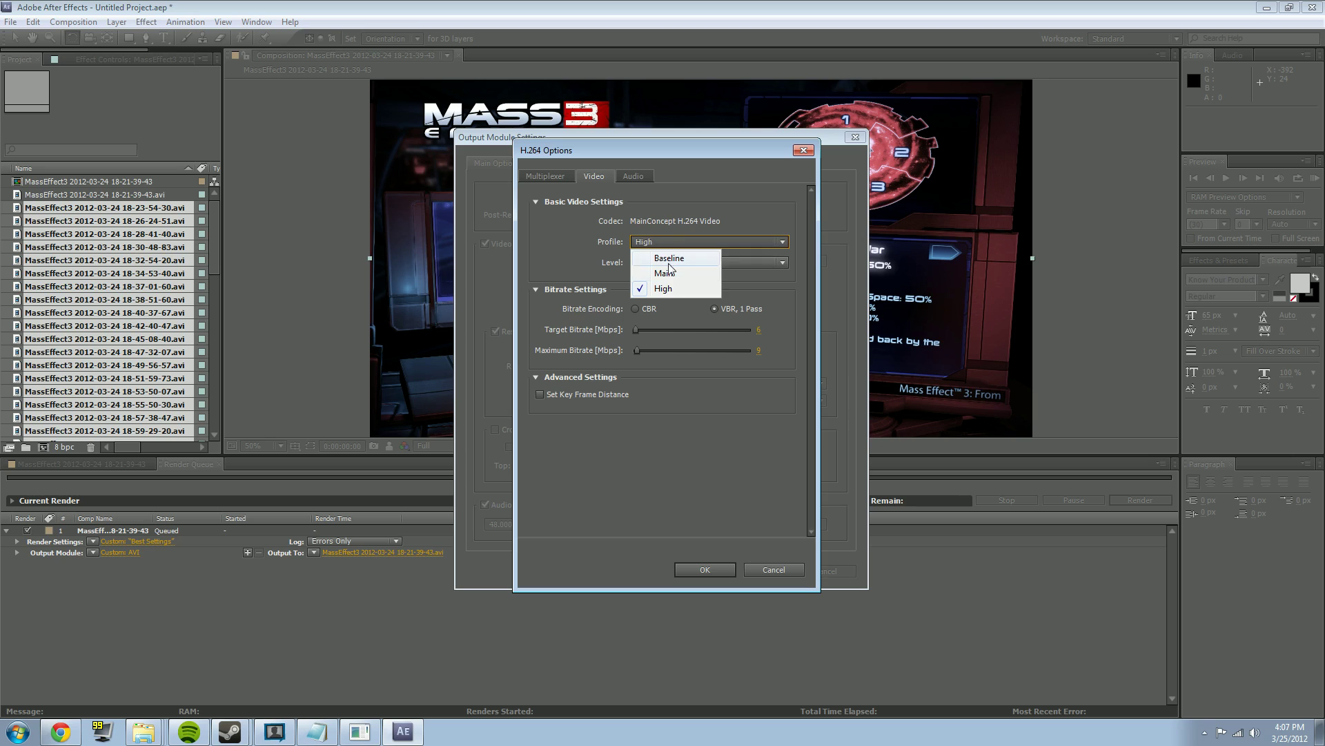
pyautogui.click(664, 288)
pyautogui.click(664, 263)
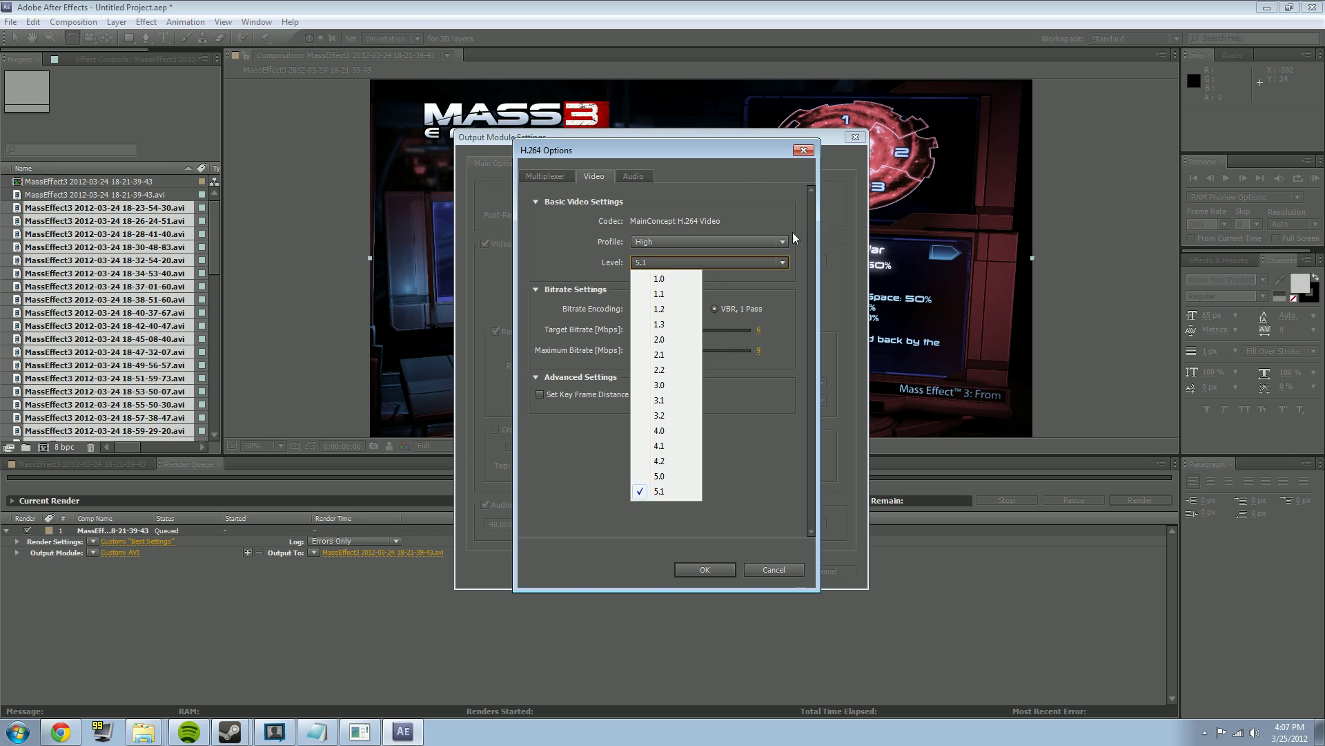
pyautogui.click(715, 291)
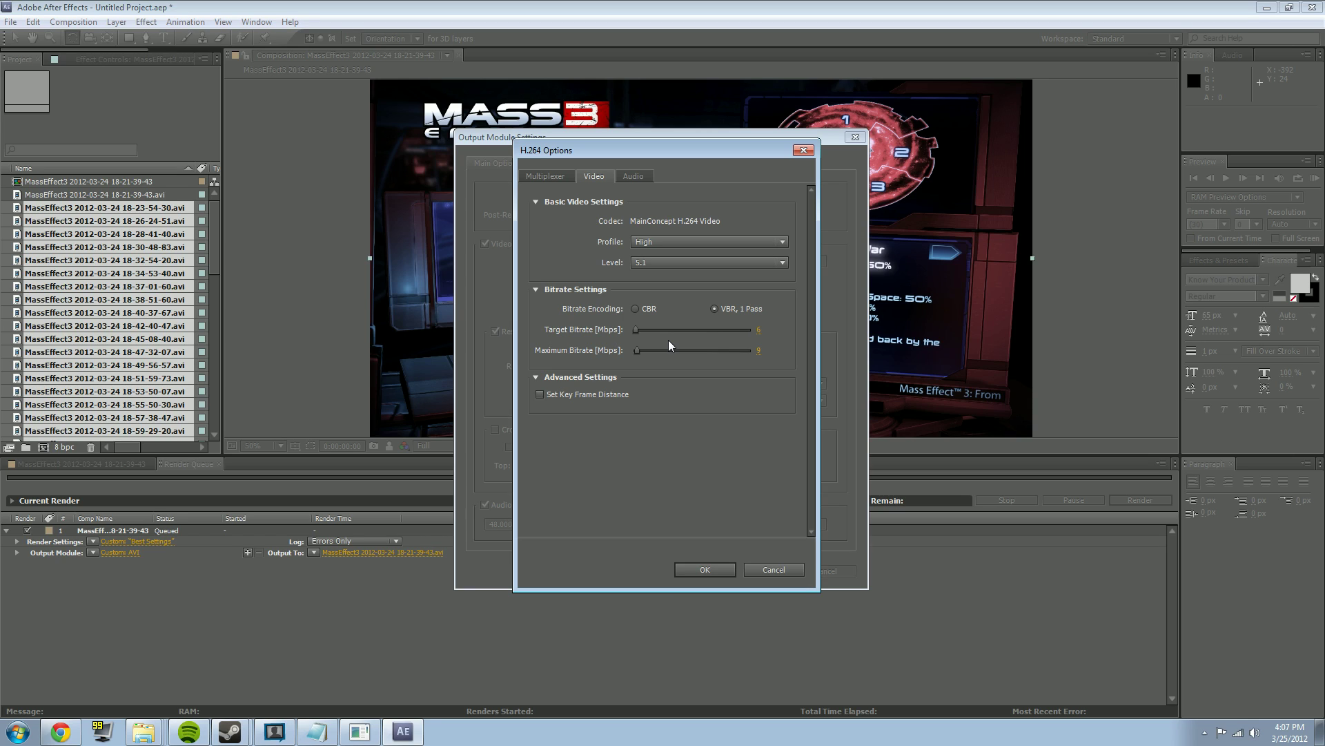
# Keep the H.264 audio codec at AAC and the audio quality at High.
pyautogui.click(632, 178)
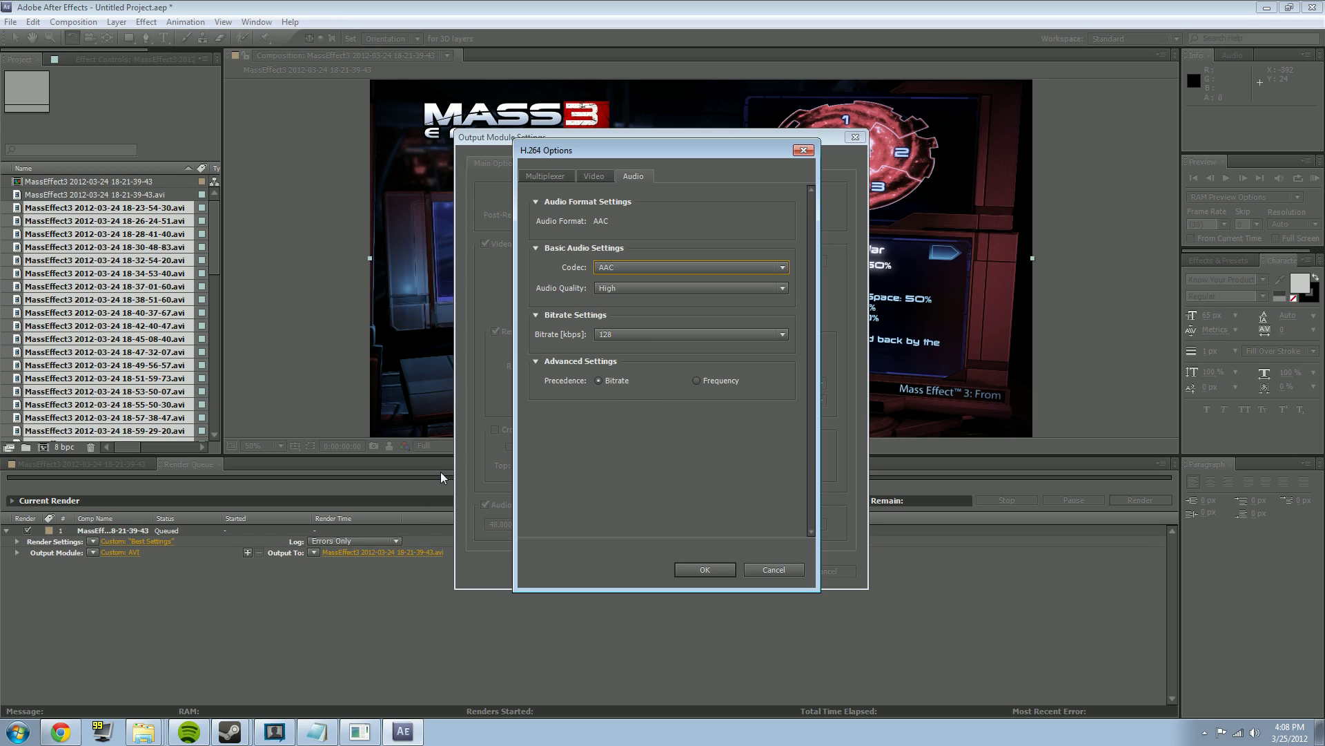
pyautogui.click(646, 267)
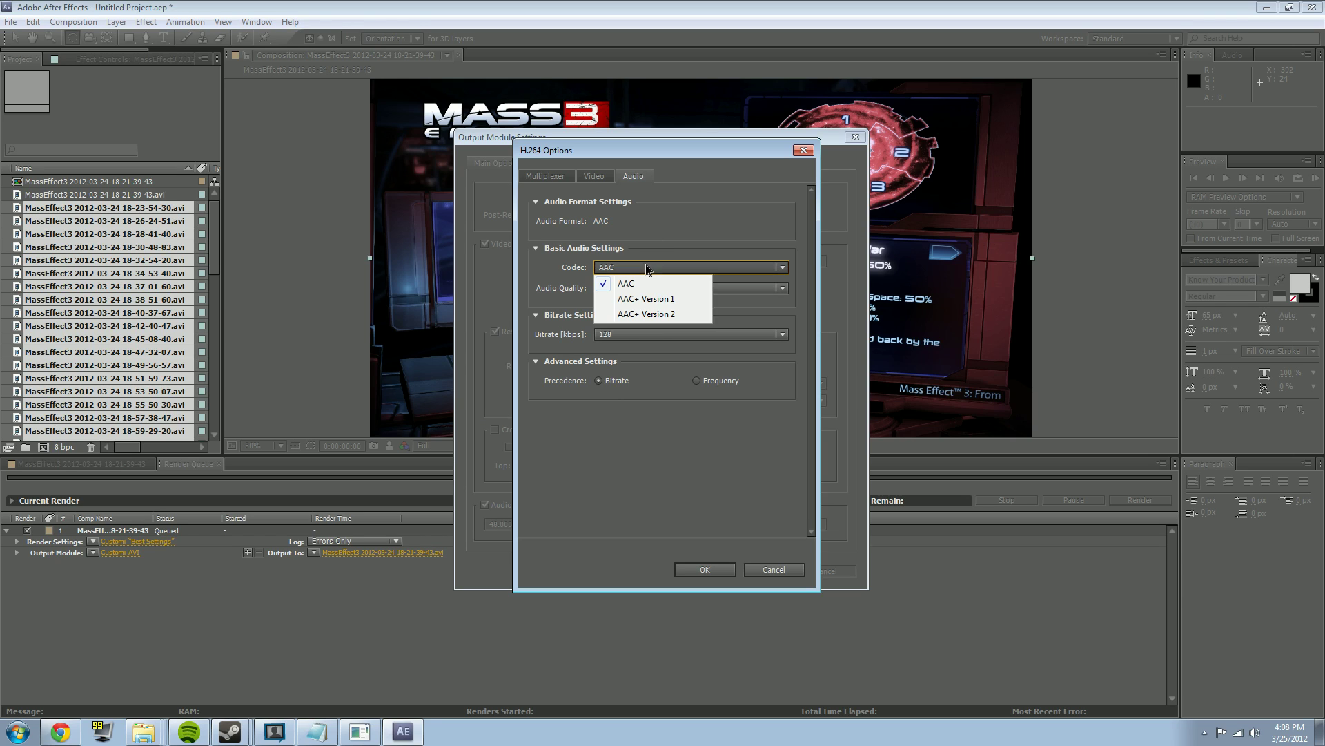
pyautogui.click(646, 267)
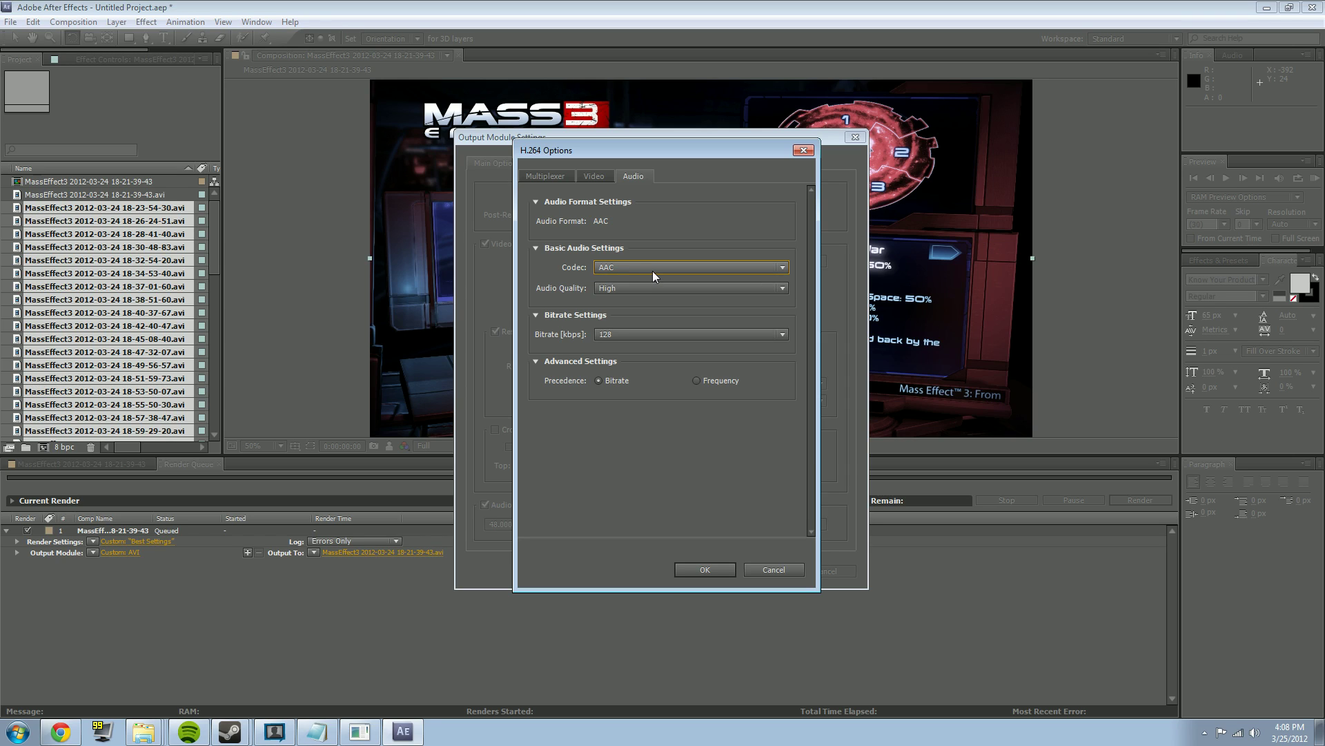
pyautogui.click(643, 289)
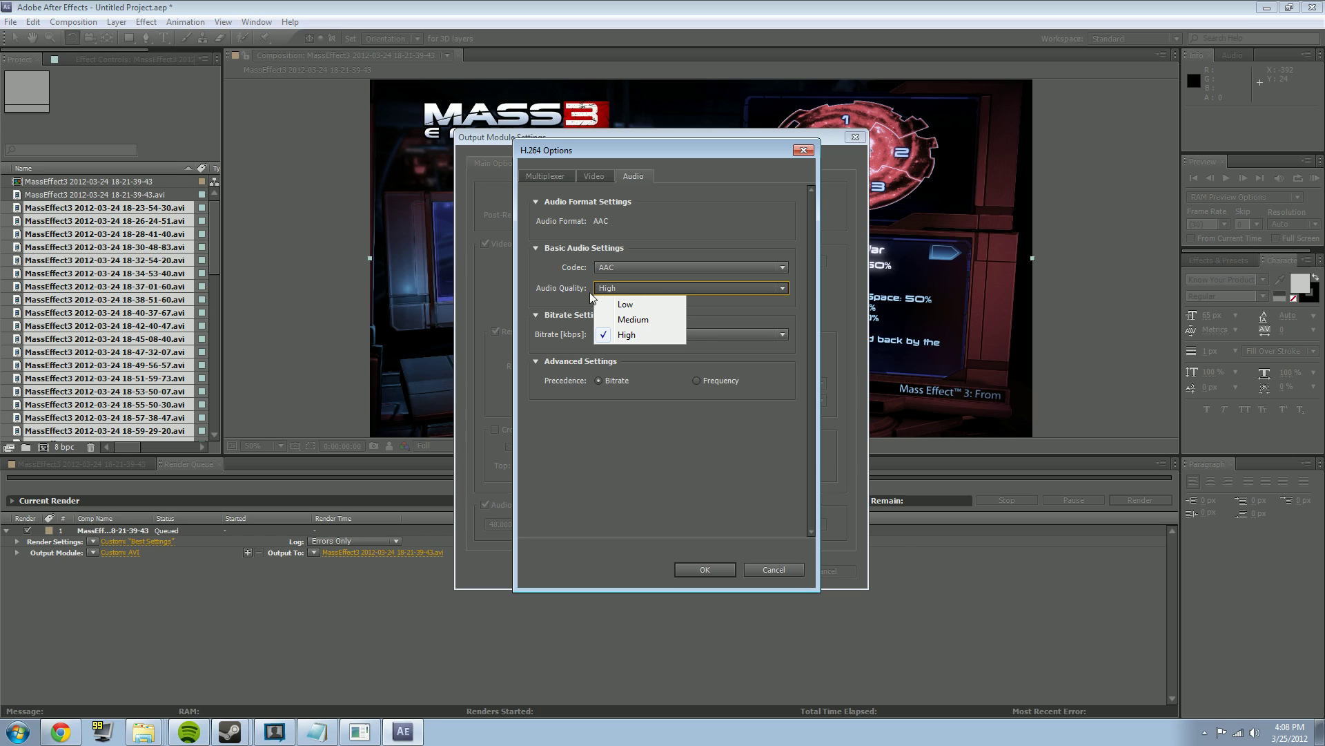
pyautogui.click(632, 336)
# Set the H.264 audio bitrate to 192 kbps.
pyautogui.click(621, 335)
pyautogui.click(628, 563)
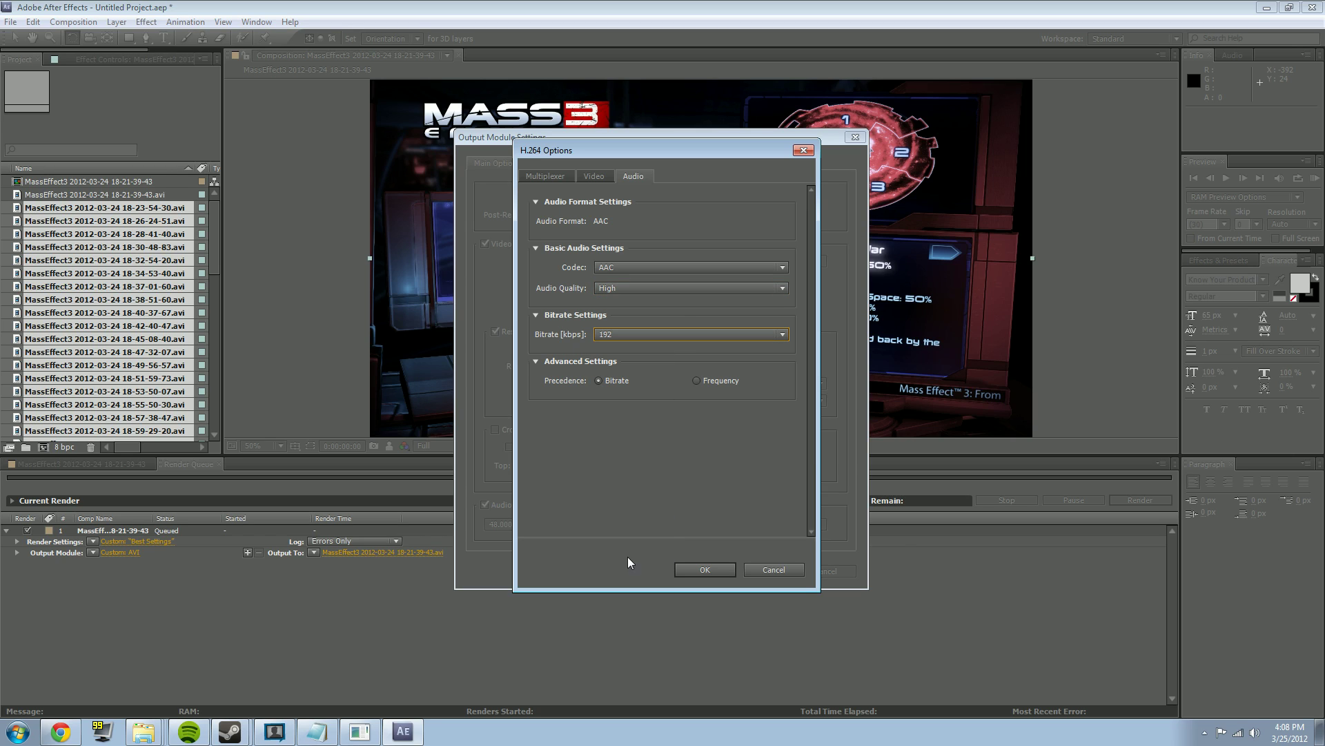
pyautogui.click(671, 338)
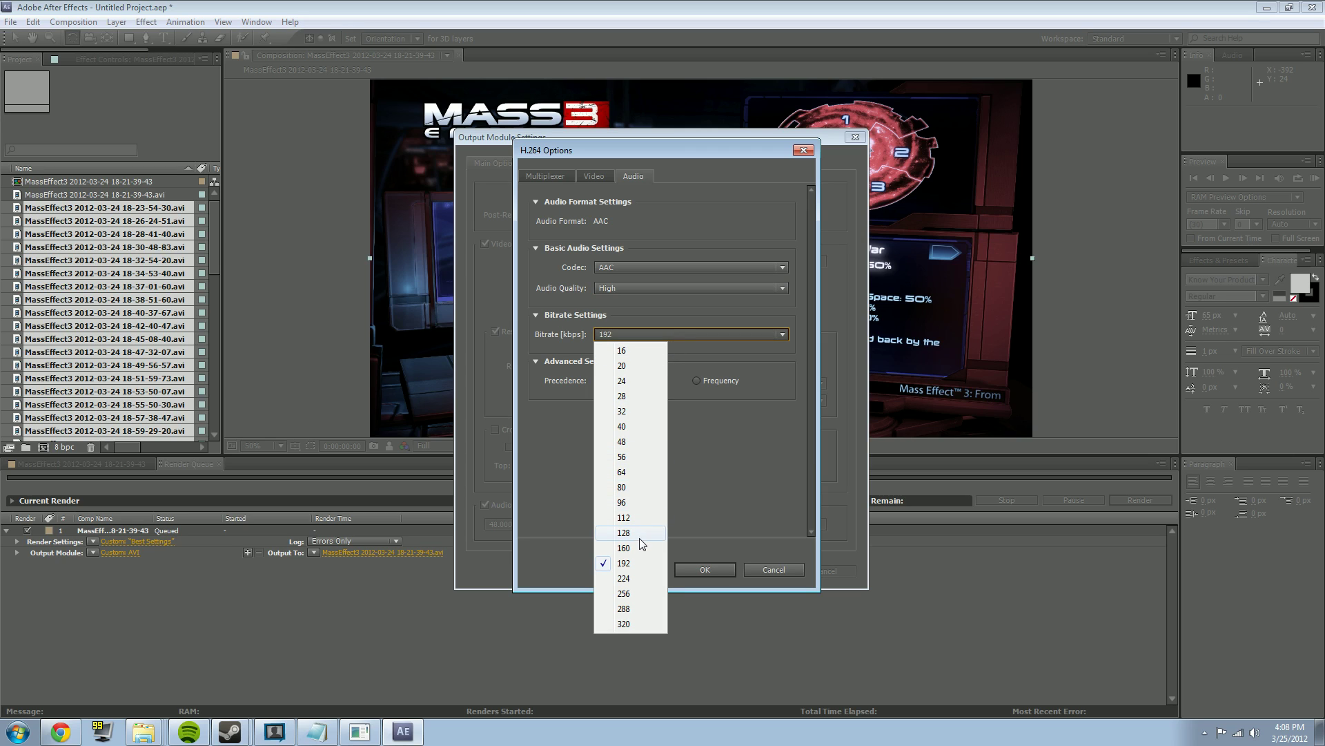
pyautogui.click(639, 539)
pyautogui.click(641, 334)
pyautogui.click(629, 565)
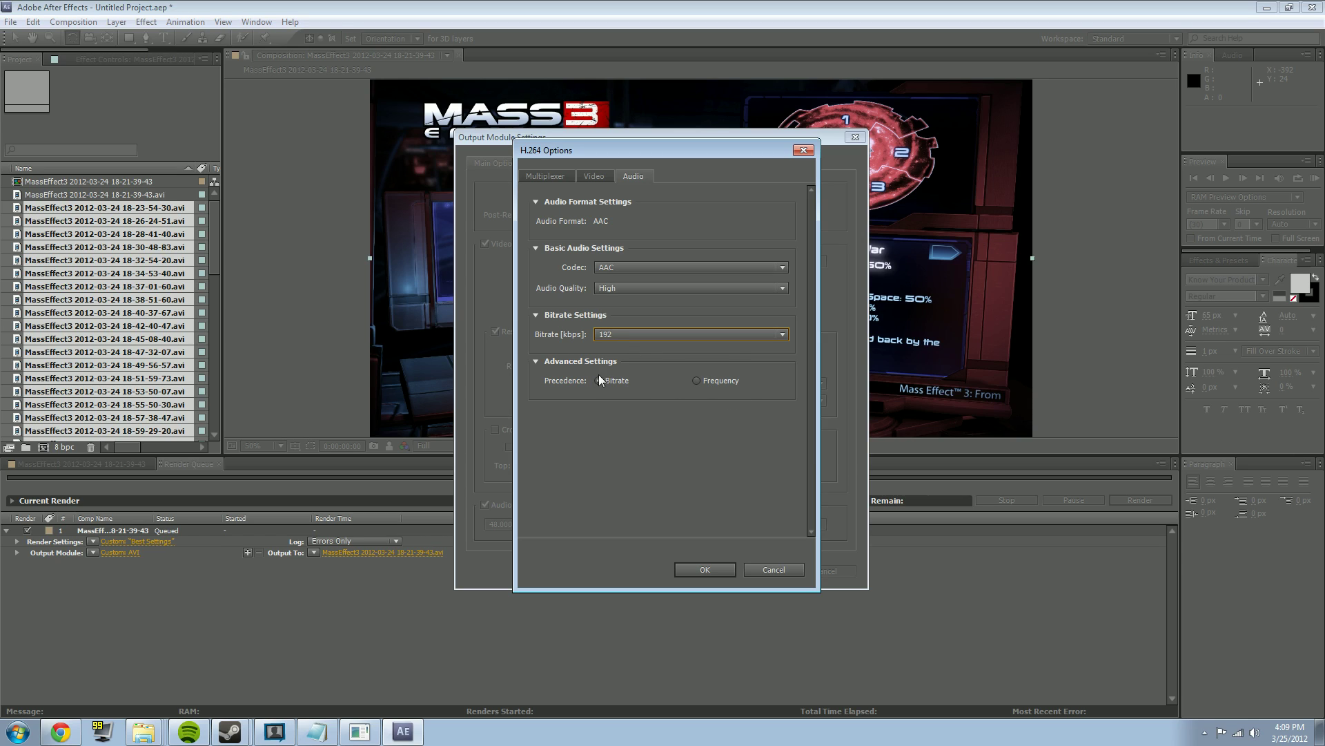
# Keep the H.264 multiplexing at MP4 and stream compatibility at Standard, and accept the output module settings.
pyautogui.click(560, 177)
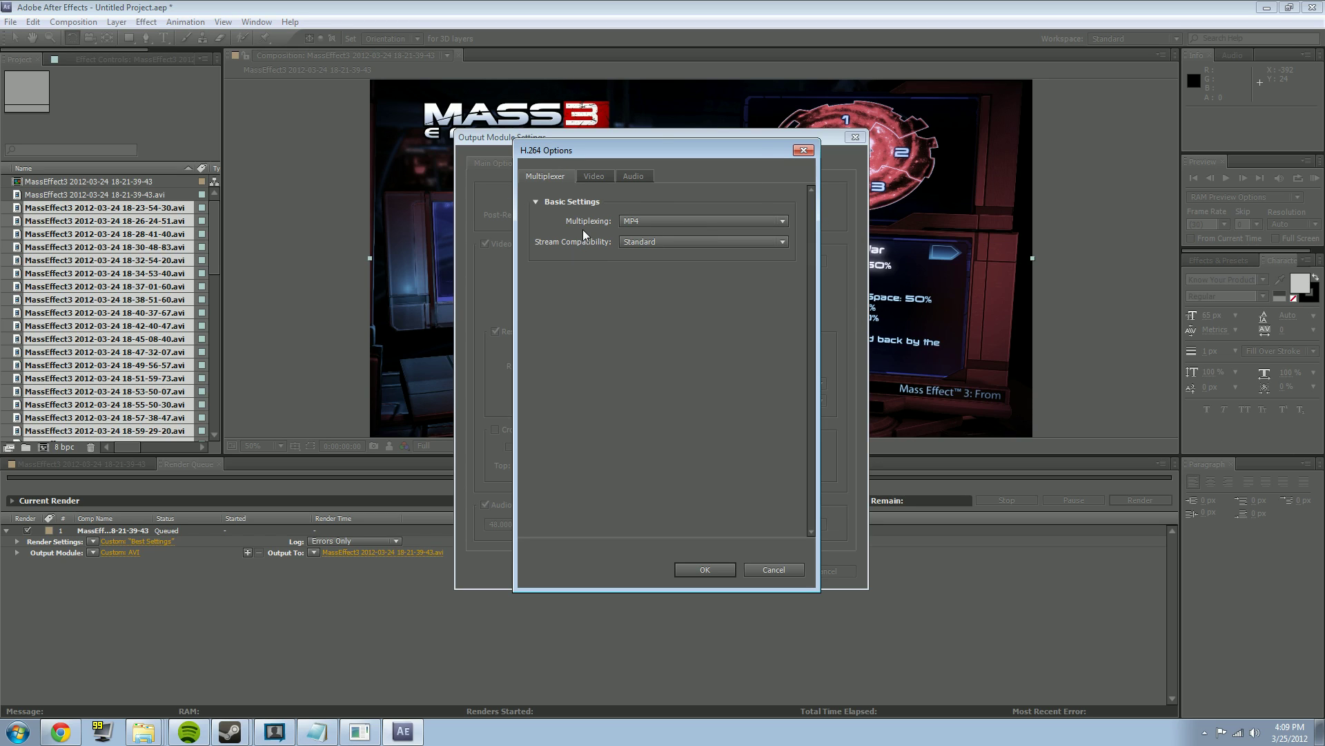
pyautogui.click(649, 221)
pyautogui.click(653, 222)
pyautogui.click(688, 241)
pyautogui.click(689, 242)
pyautogui.click(706, 568)
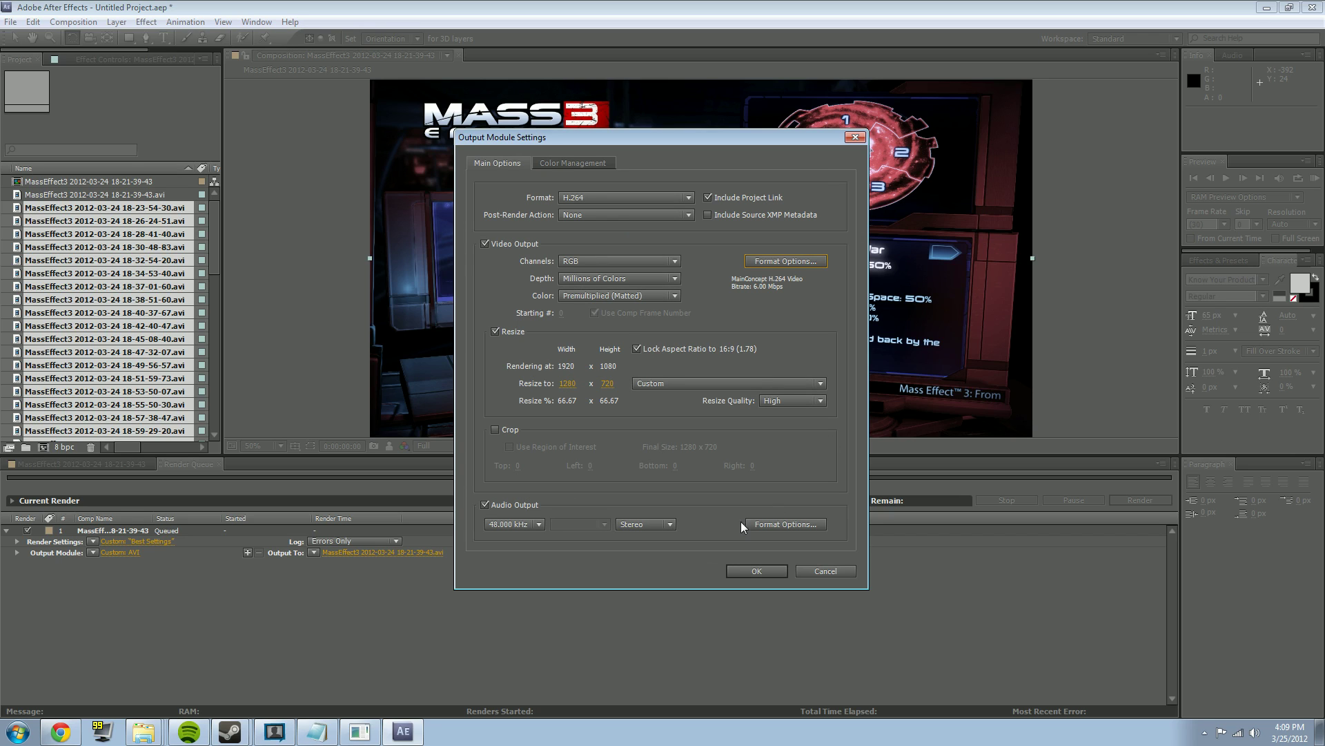
pyautogui.click(745, 570)
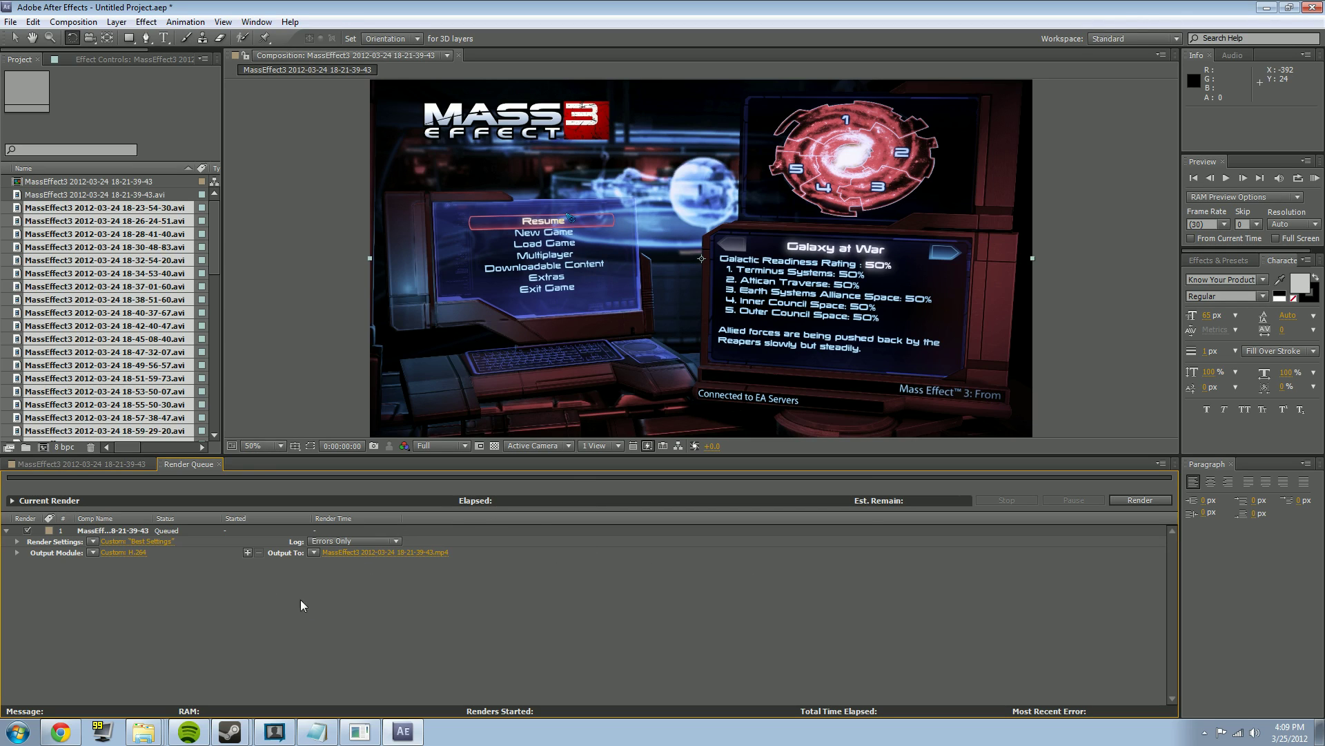
# Set the render's output location to the Renders folder inside Mass Effect 3 Session 3, keeping the default file name.
pyautogui.click(343, 553)
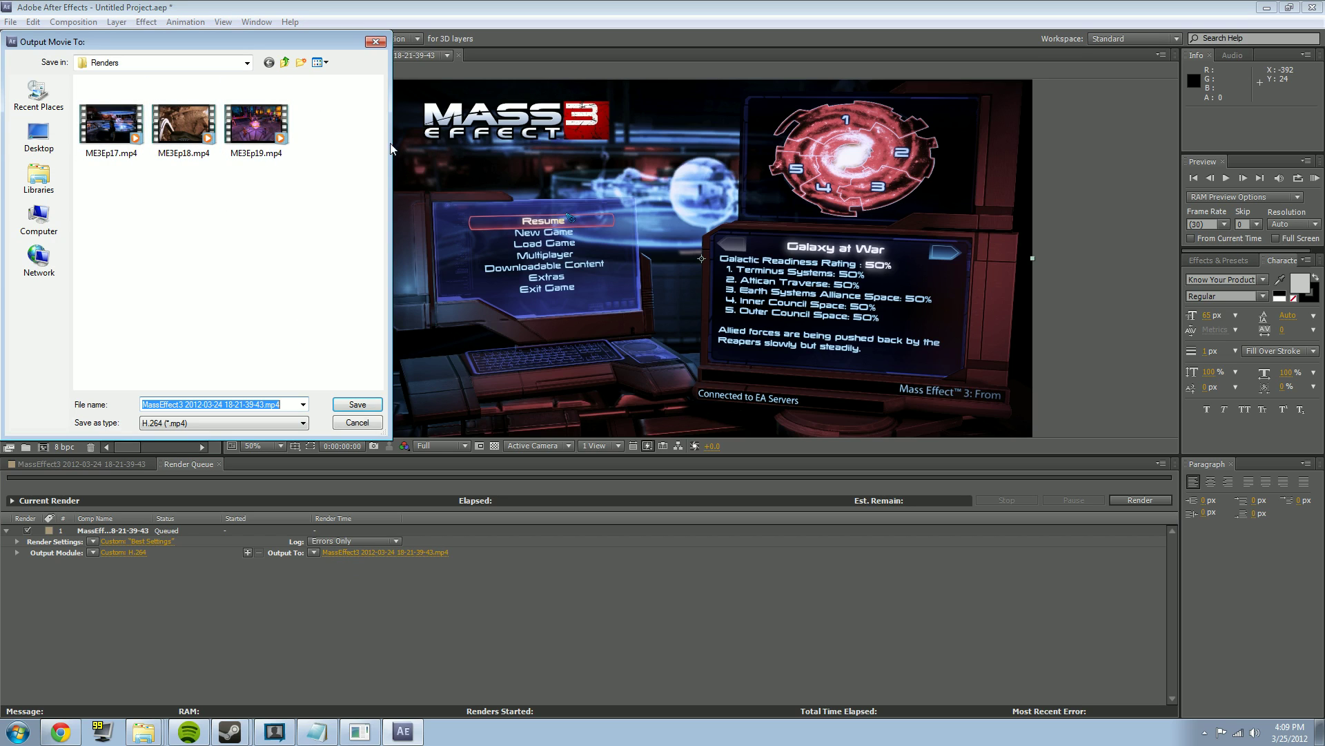
pyautogui.click(285, 62)
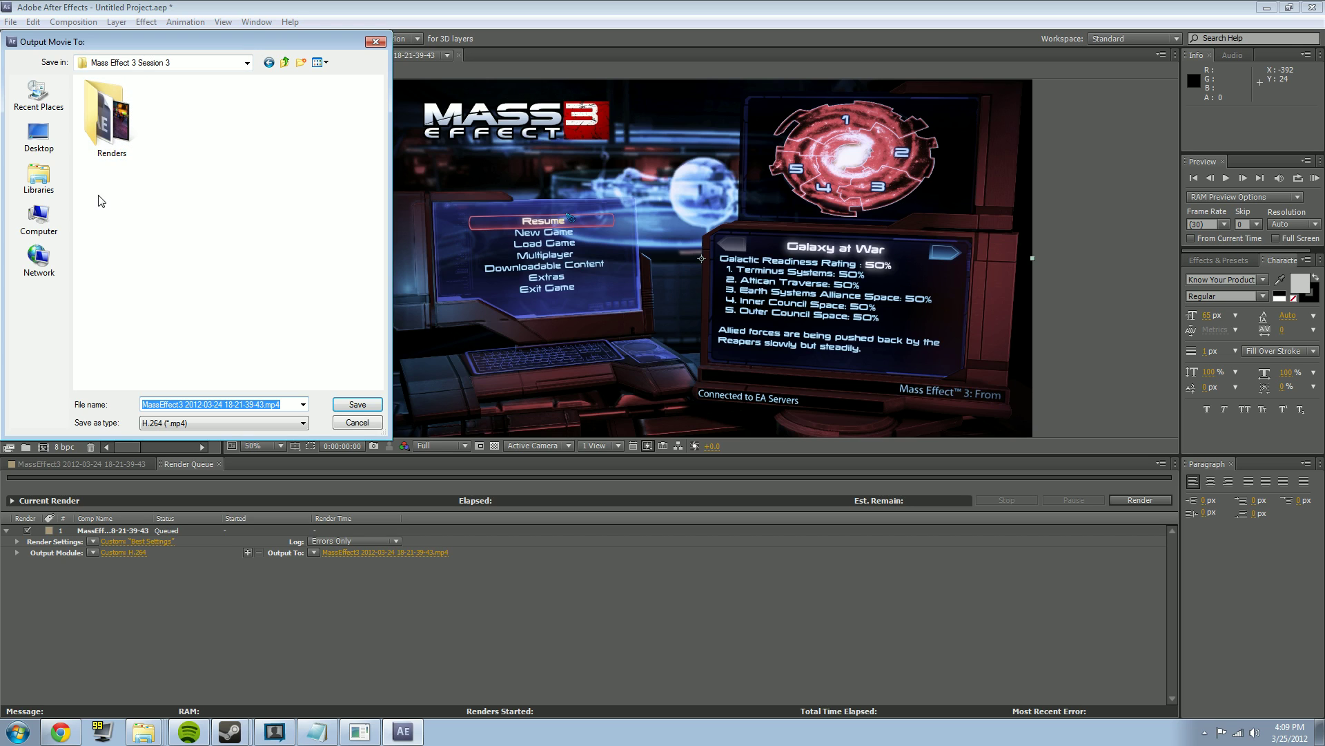
pyautogui.click(283, 63)
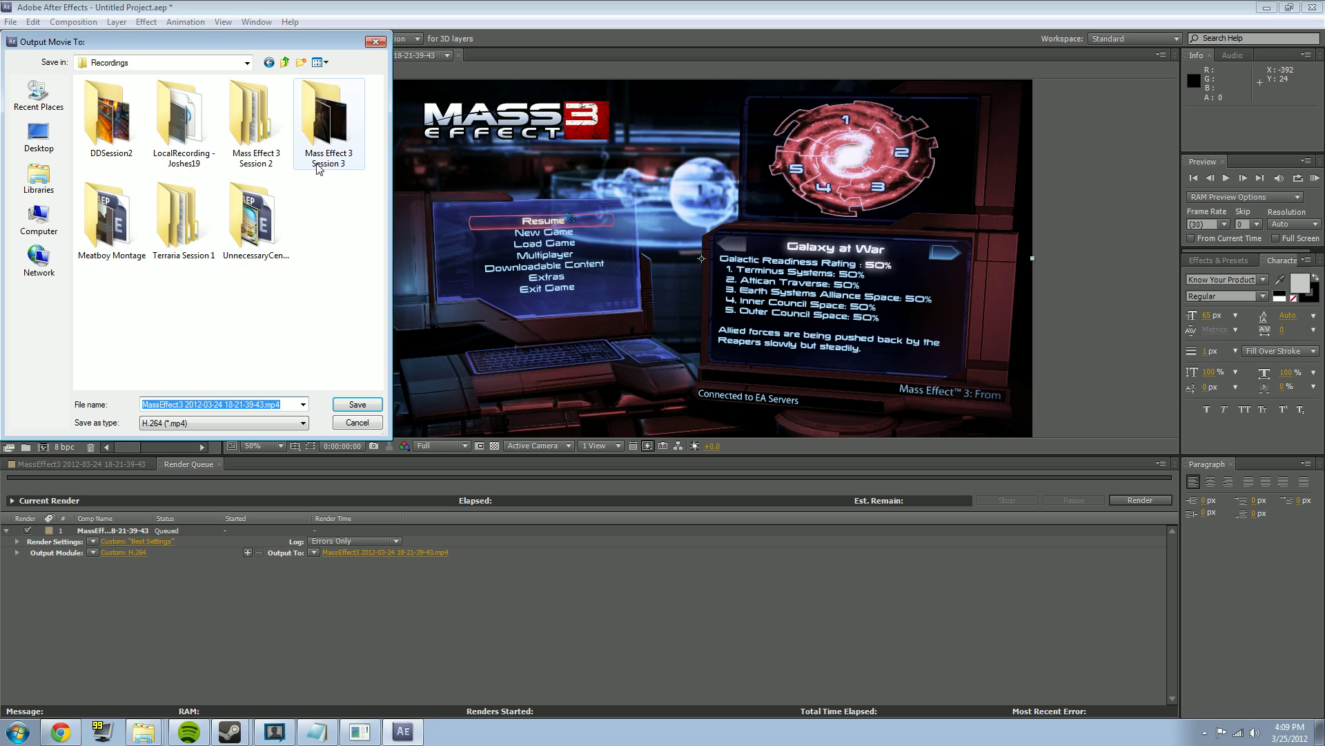
pyautogui.doubleClick(341, 143)
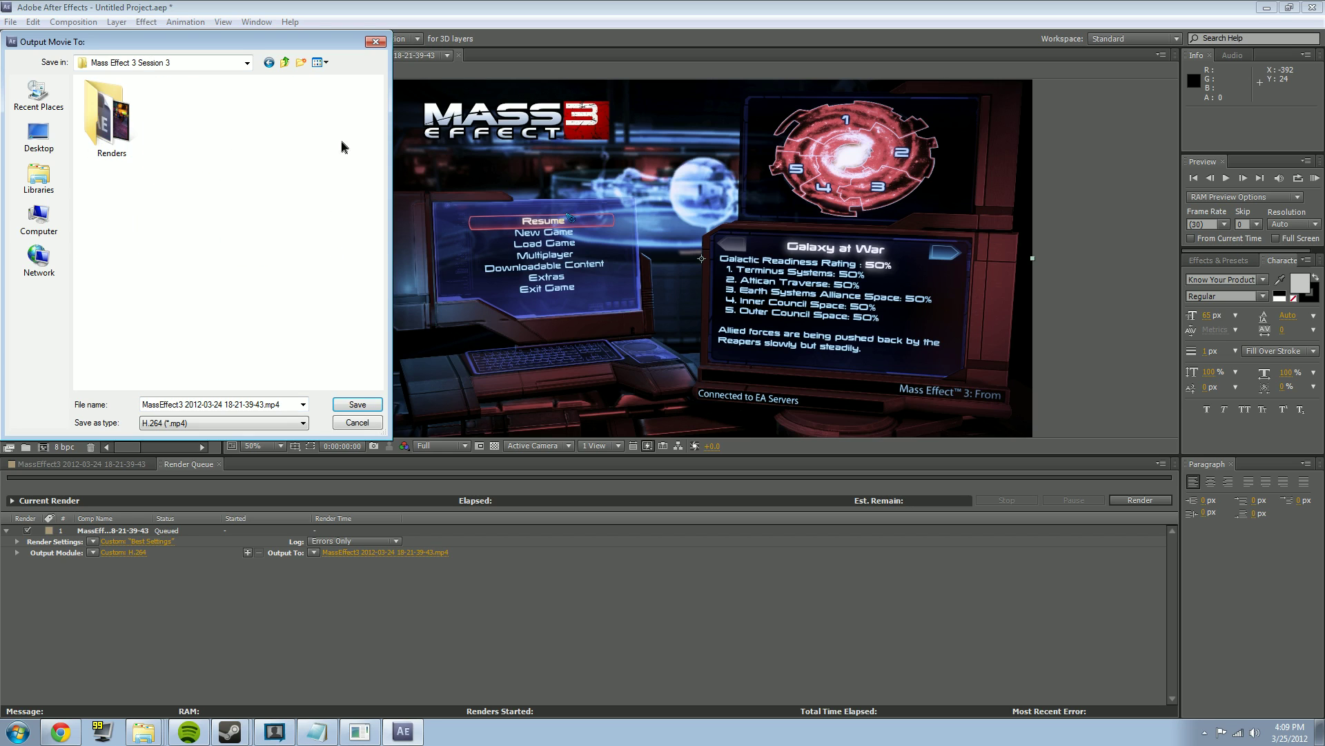
pyautogui.doubleClick(132, 133)
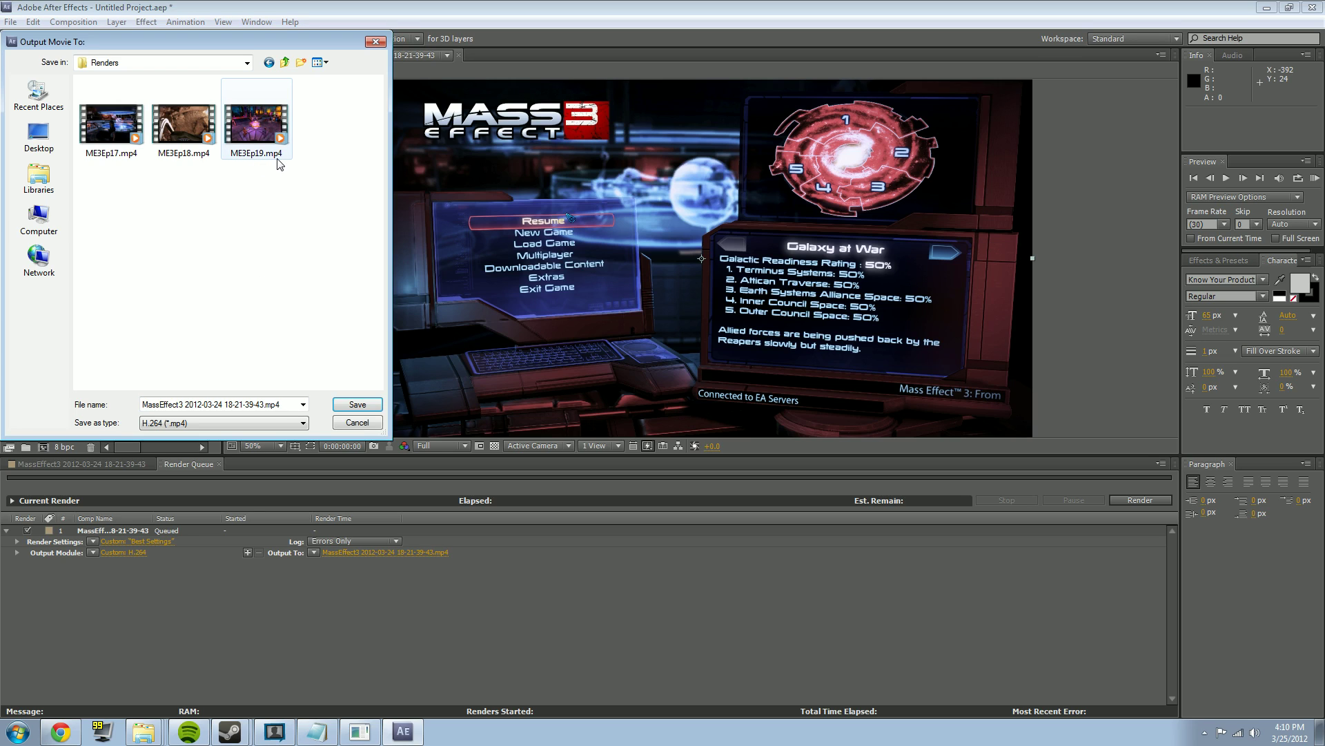
pyautogui.click(354, 406)
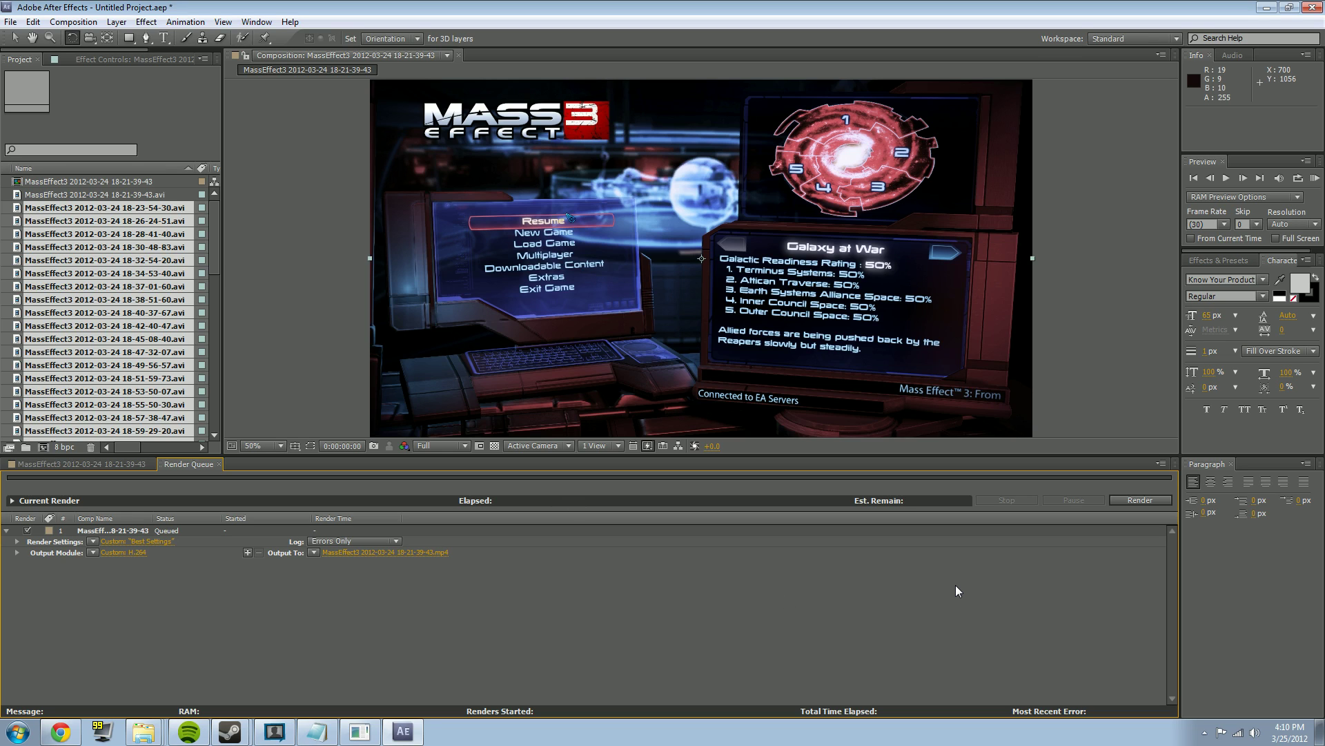
# Trim the start of the seventh layer in the composition to the end of the work area at 0:14:59:14.
pyautogui.click(69, 464)
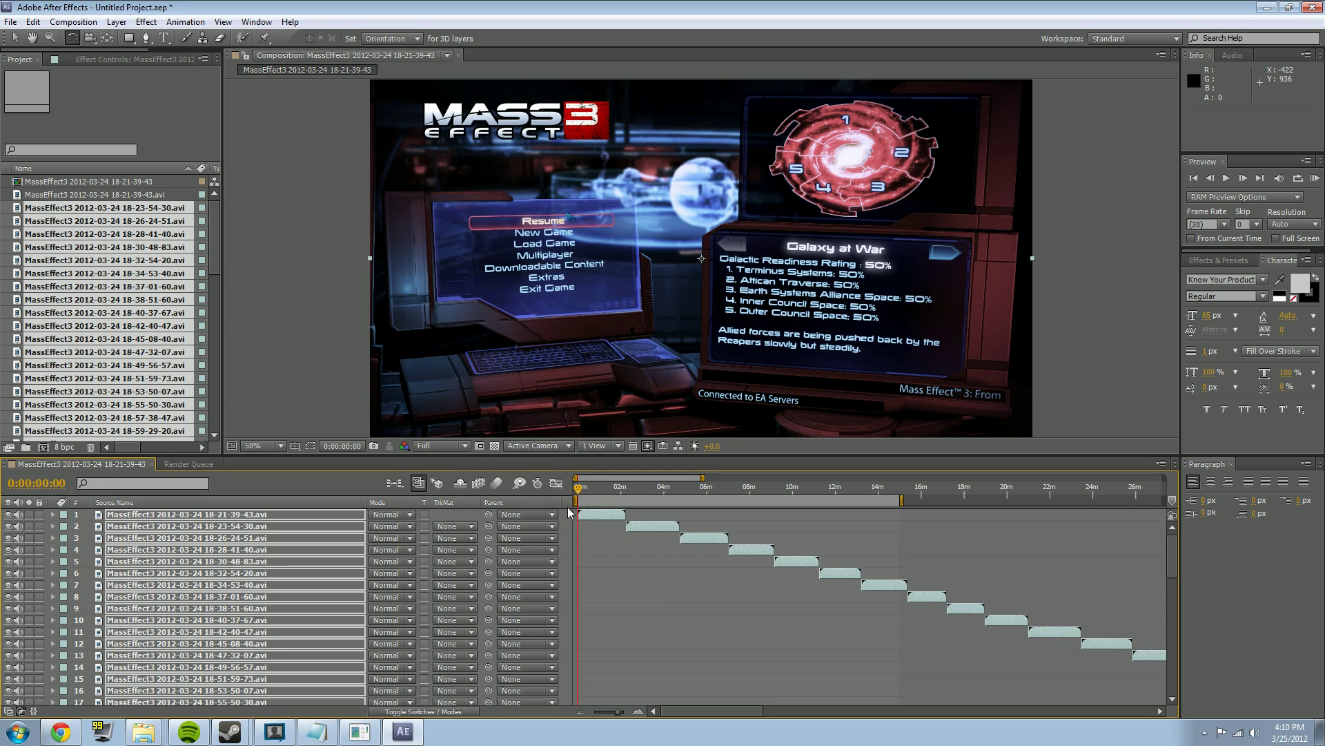
pyautogui.moveTo(578, 487); pyautogui.dragTo(896, 500)
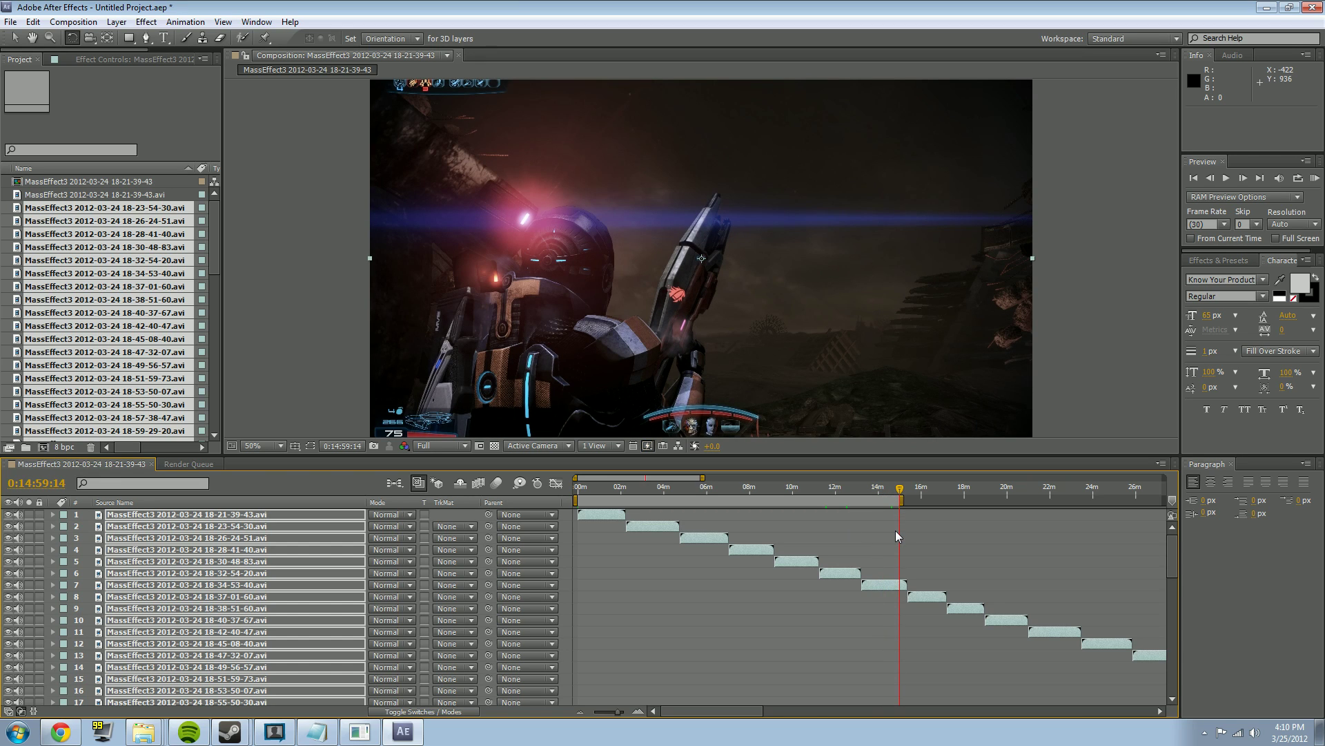
pyautogui.click(725, 596)
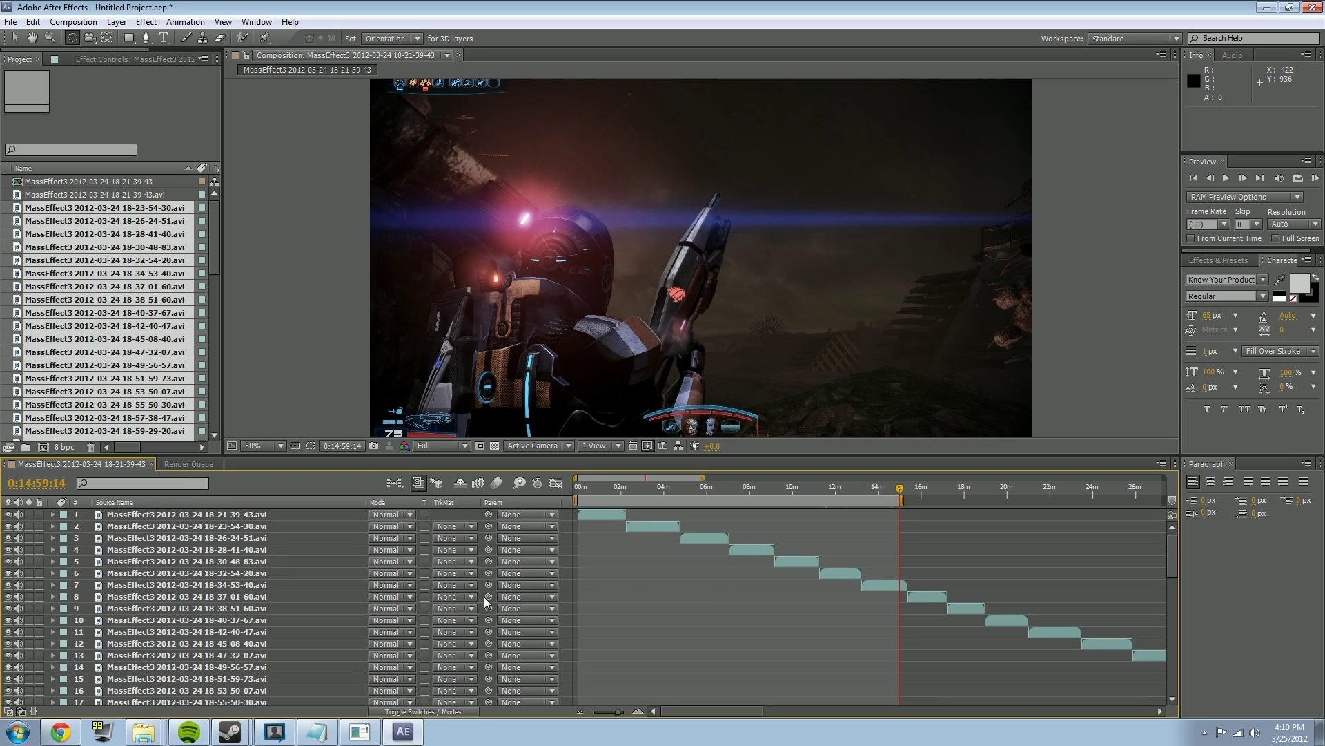
pyautogui.click(174, 585)
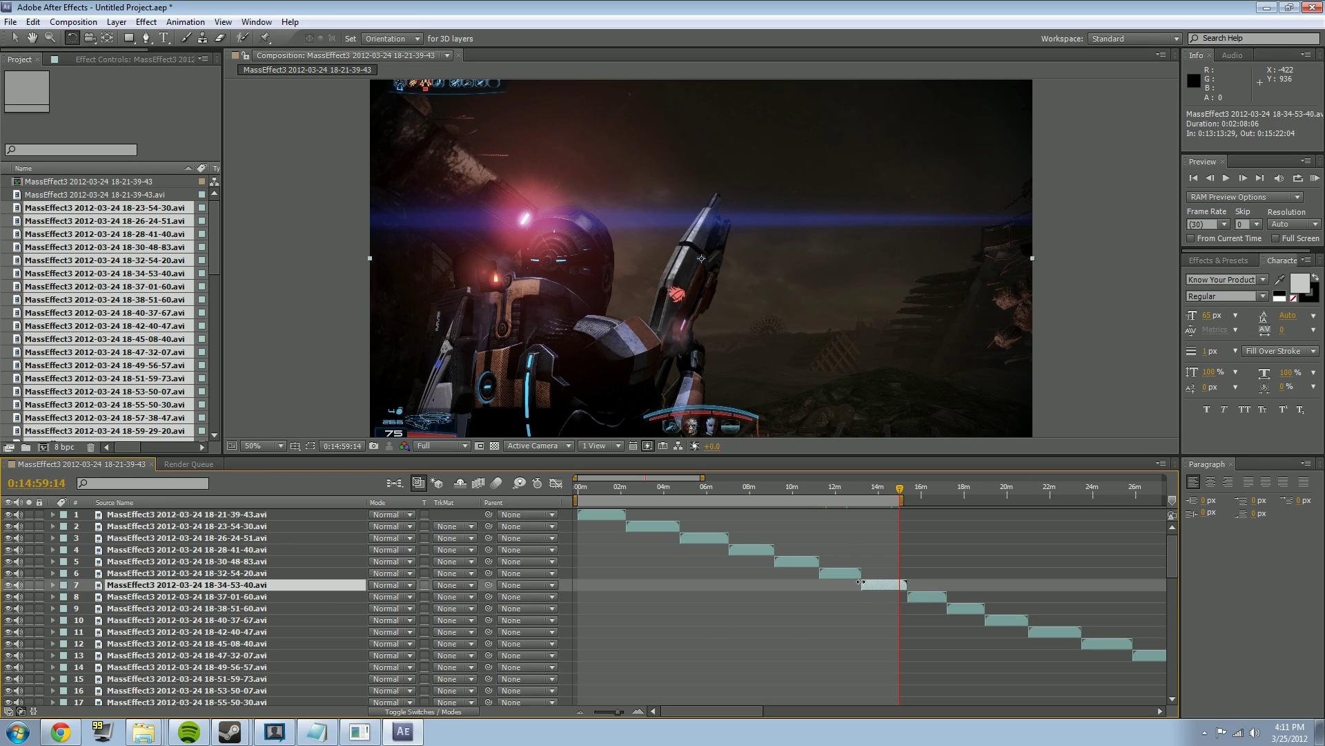
pyautogui.moveTo(861, 582); pyautogui.dragTo(889, 585)
# Delete the first six layers, which belong entirely to the first episode.
pyautogui.click(209, 578)
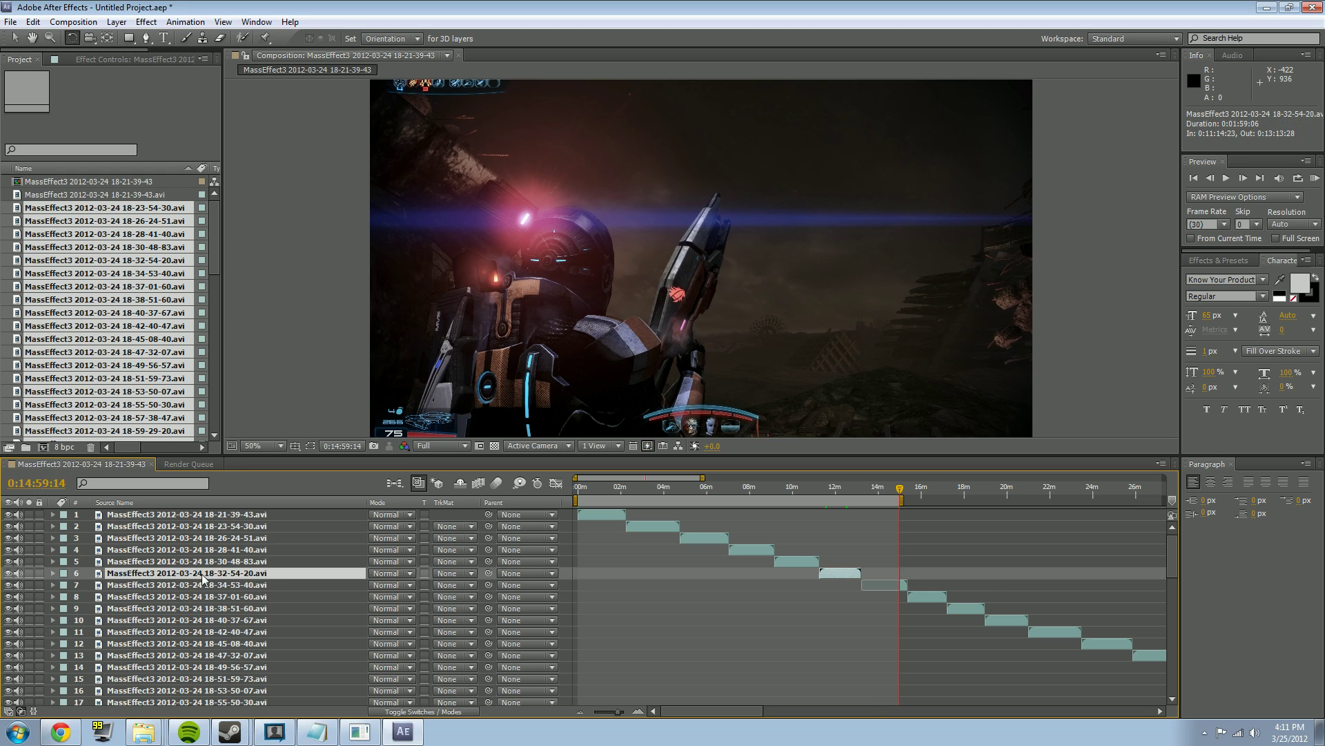
pyautogui.keyDown('shift'); pyautogui.click(139, 516); pyautogui.keyUp('shift')
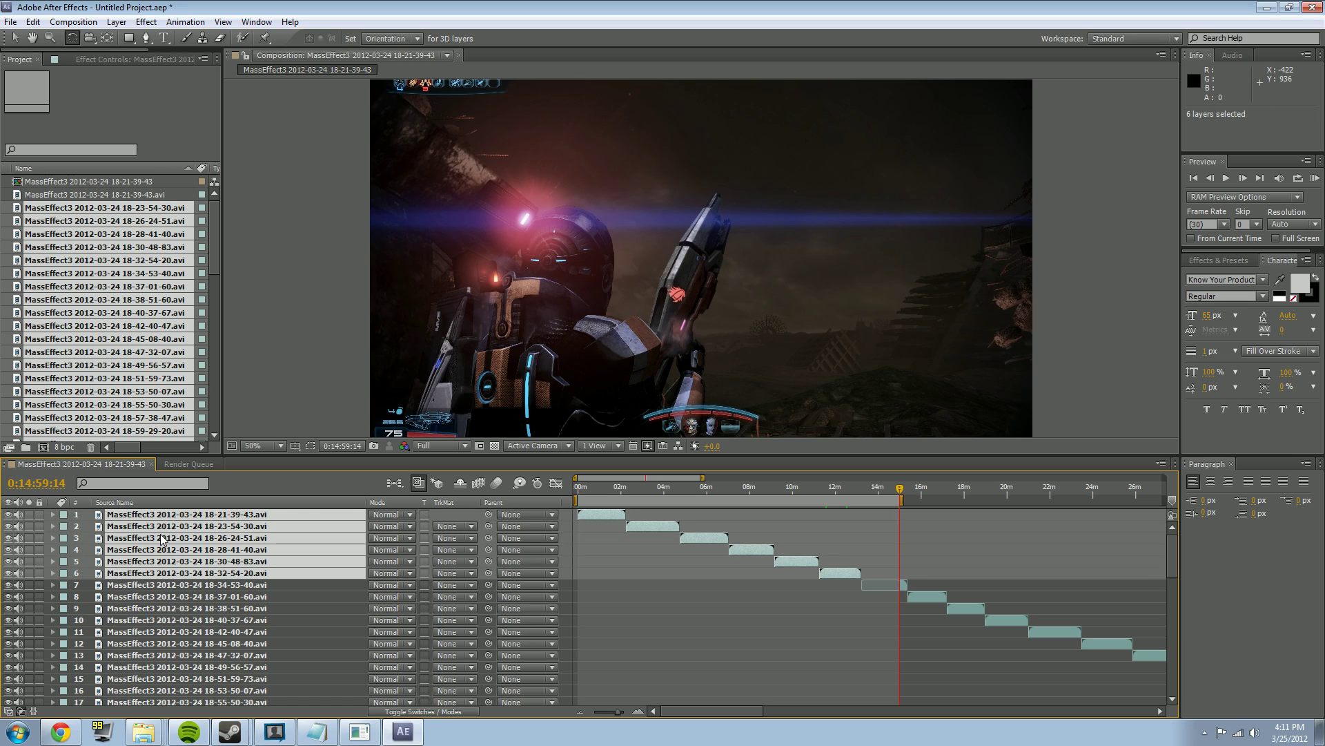
pyautogui.press('Delete')
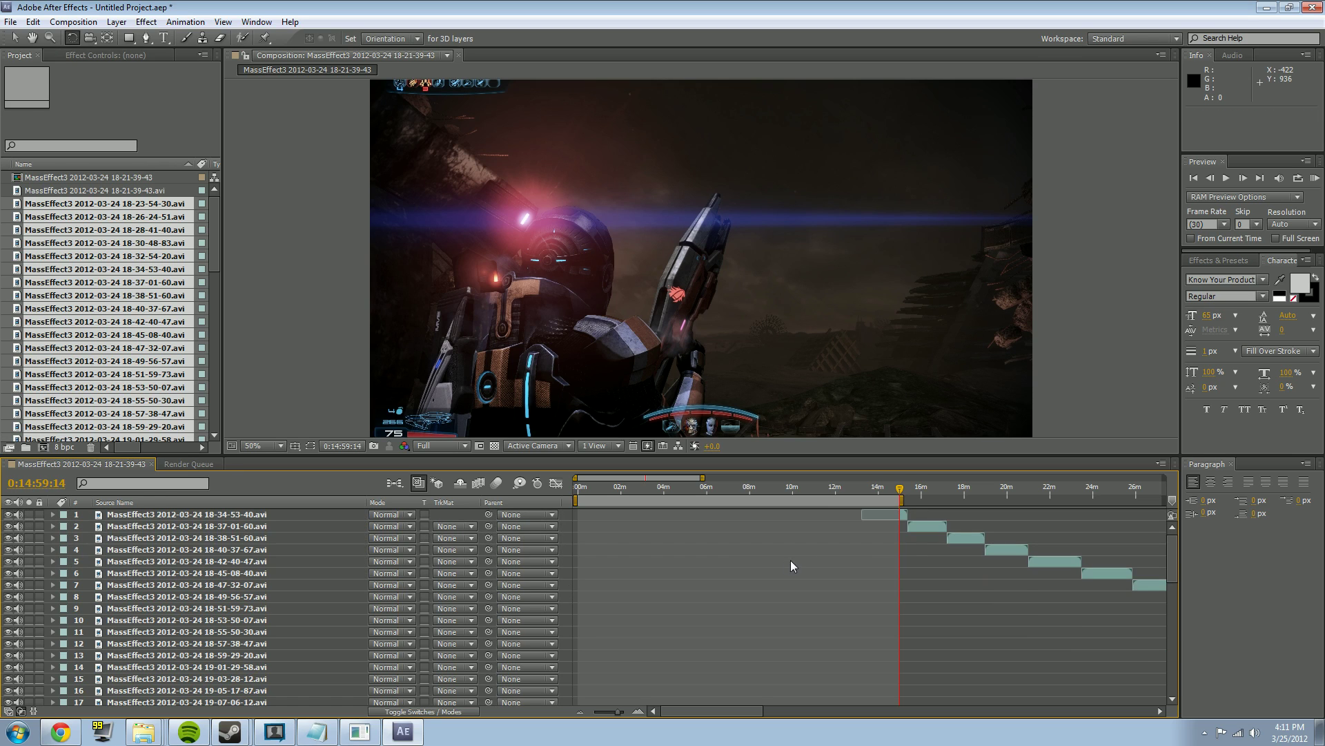
# Select all remaining layers and shift them together about 12 minutes earlier in the timeline.
pyautogui.click(170, 519)
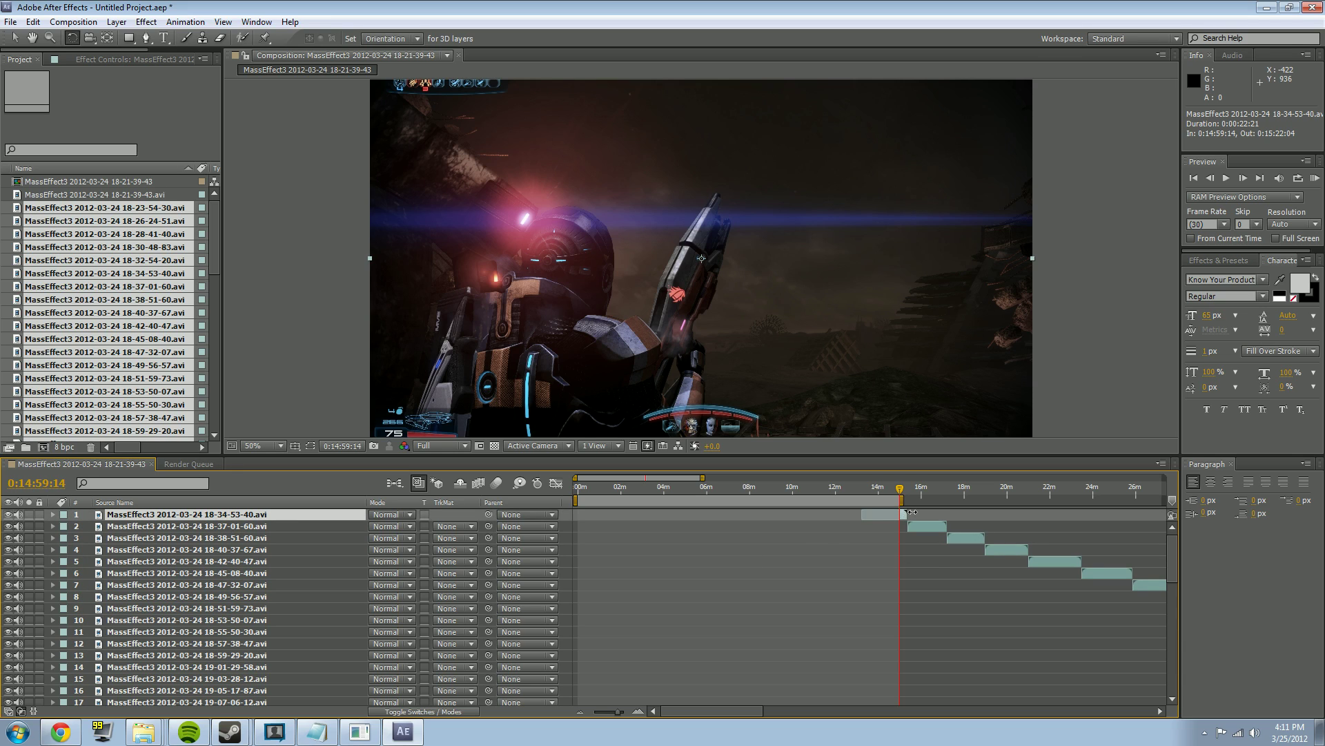
pyautogui.scroll(-10, 208, 648)
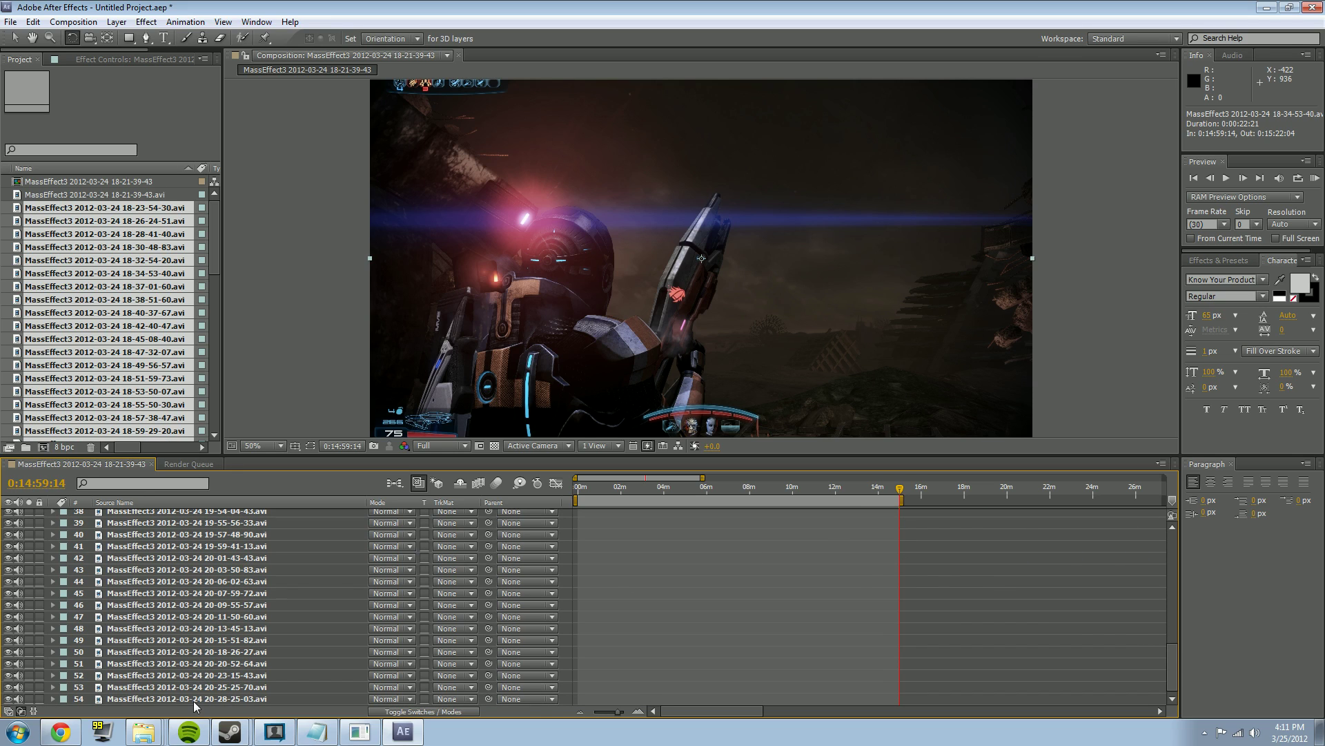
pyautogui.keyDown('shift'); pyautogui.click(195, 700); pyautogui.keyUp('shift')
pyautogui.scroll(10, 207, 683)
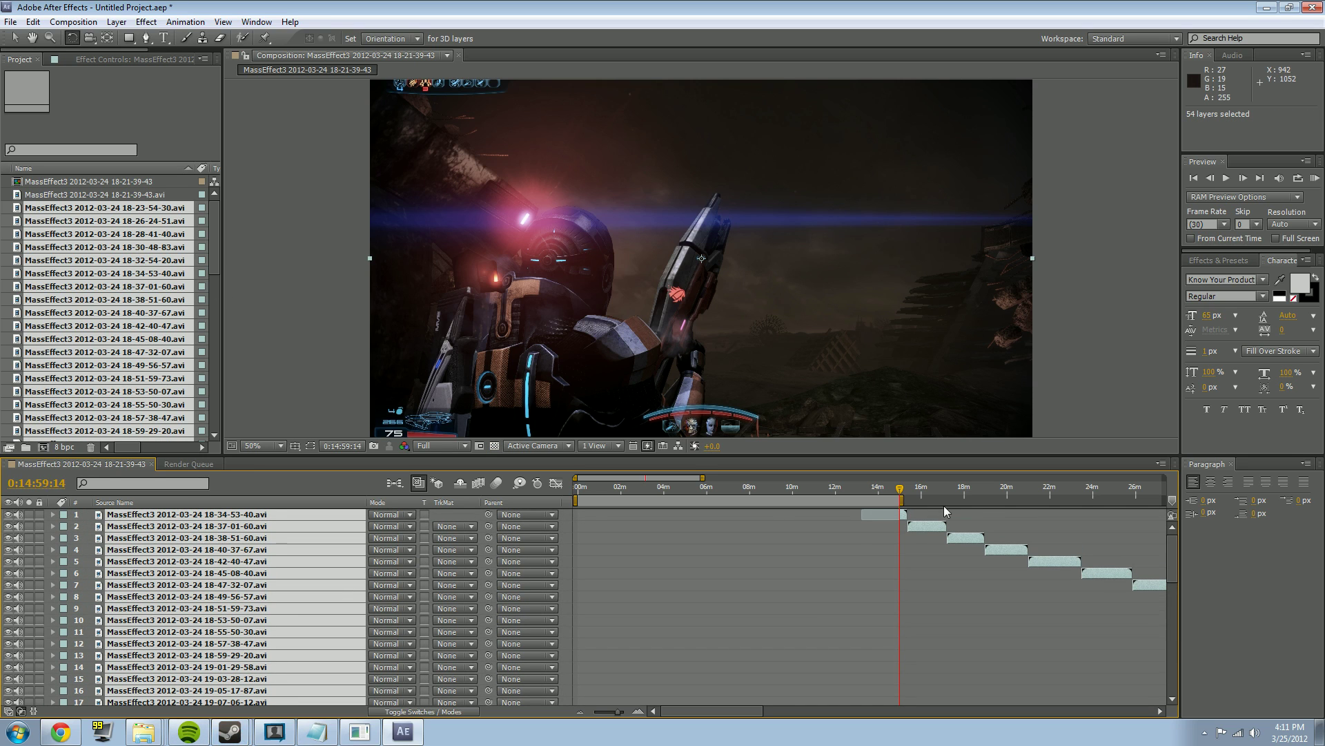
pyautogui.moveTo(926, 532); pyautogui.dragTo(668, 538)
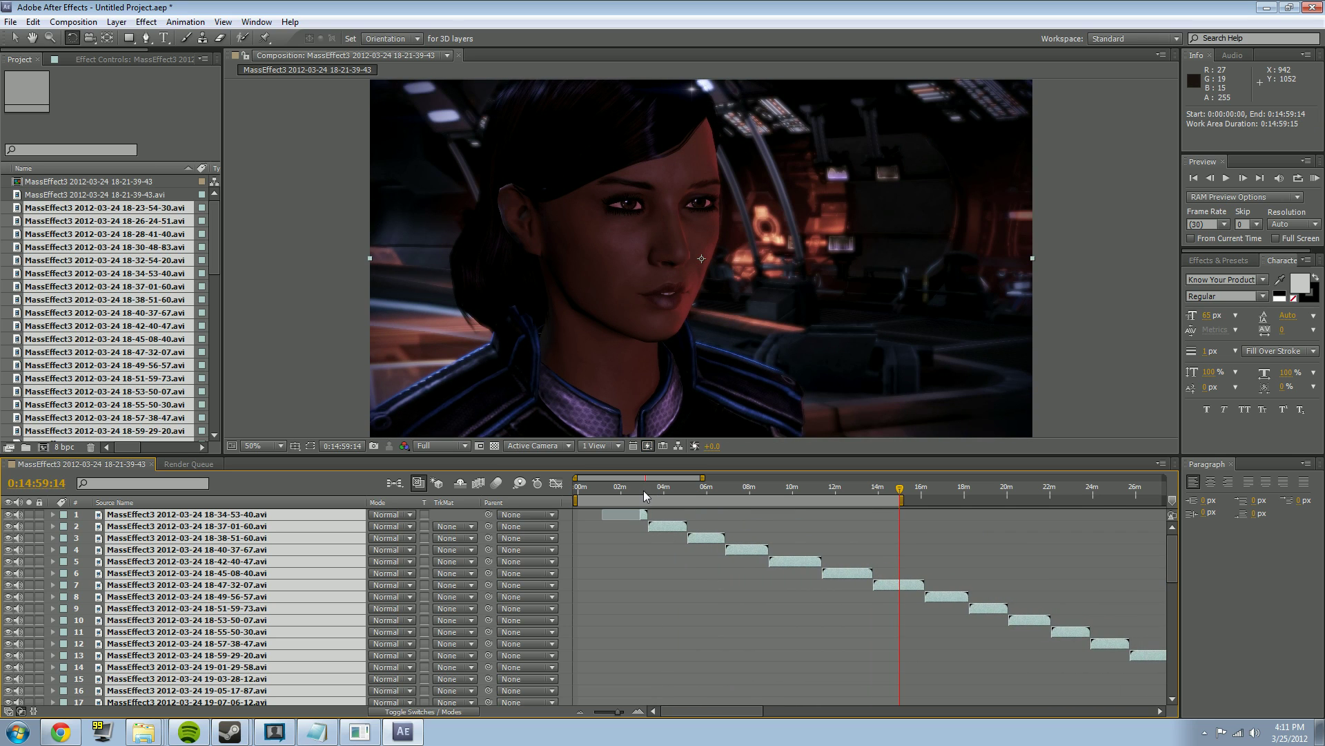
# Align all selected layers so the visible part of the trimmed first clip begins at 0:00:00:00.
pyautogui.click(640, 488)
pyautogui.moveTo(640, 490); pyautogui.dragTo(712, 490)
pyautogui.moveTo(671, 529); pyautogui.dragTo(581, 517)
pyautogui.press('Home')
pyautogui.moveTo(619, 712); pyautogui.dragTo(639, 716)
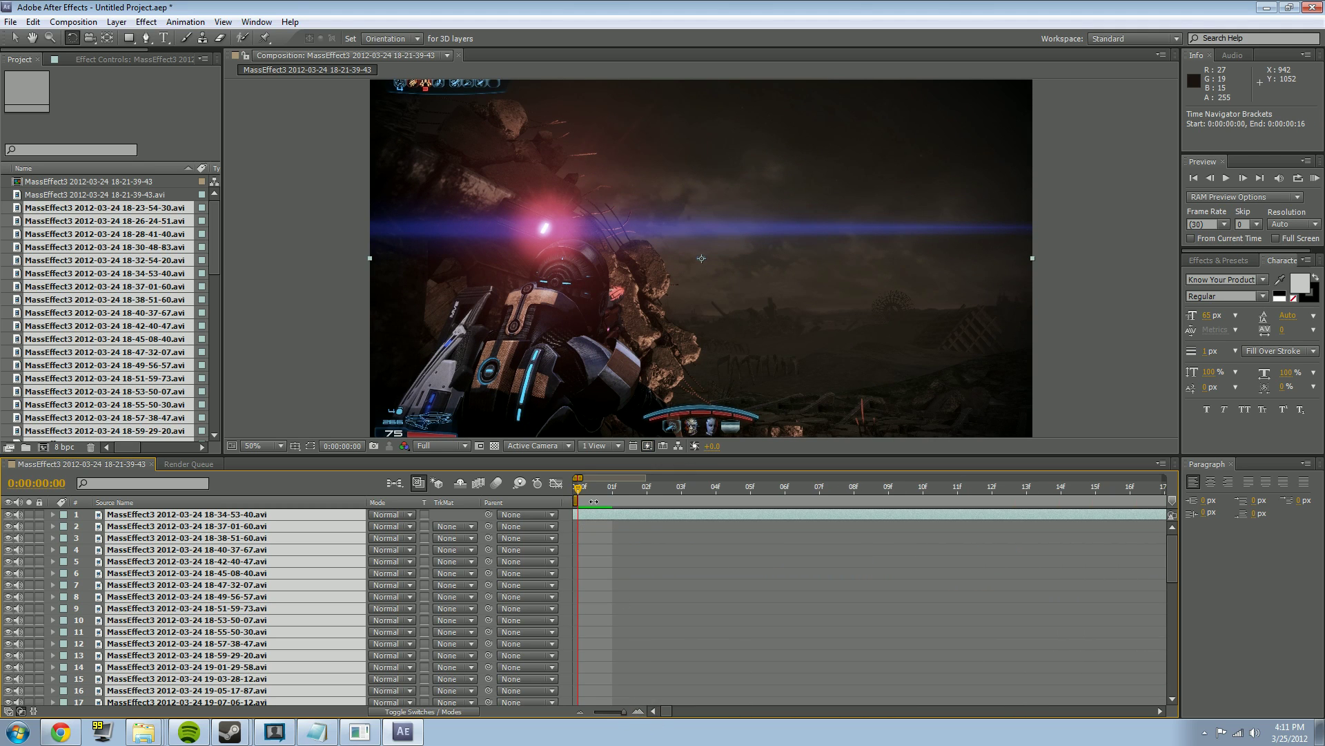
pyautogui.moveTo(594, 515)
pyautogui.mouseDown()
pyautogui.moveTo(925, 553)
pyautogui.moveTo(594, 517)
pyautogui.mouseUp()
pyautogui.moveTo(624, 712)
pyautogui.mouseDown()
pyautogui.moveTo(604, 712)
pyautogui.moveTo(624, 709)
pyautogui.mouseUp()
pyautogui.moveTo(586, 514); pyautogui.dragTo(584, 515)
pyautogui.moveTo(623, 711); pyautogui.dragTo(644, 711)
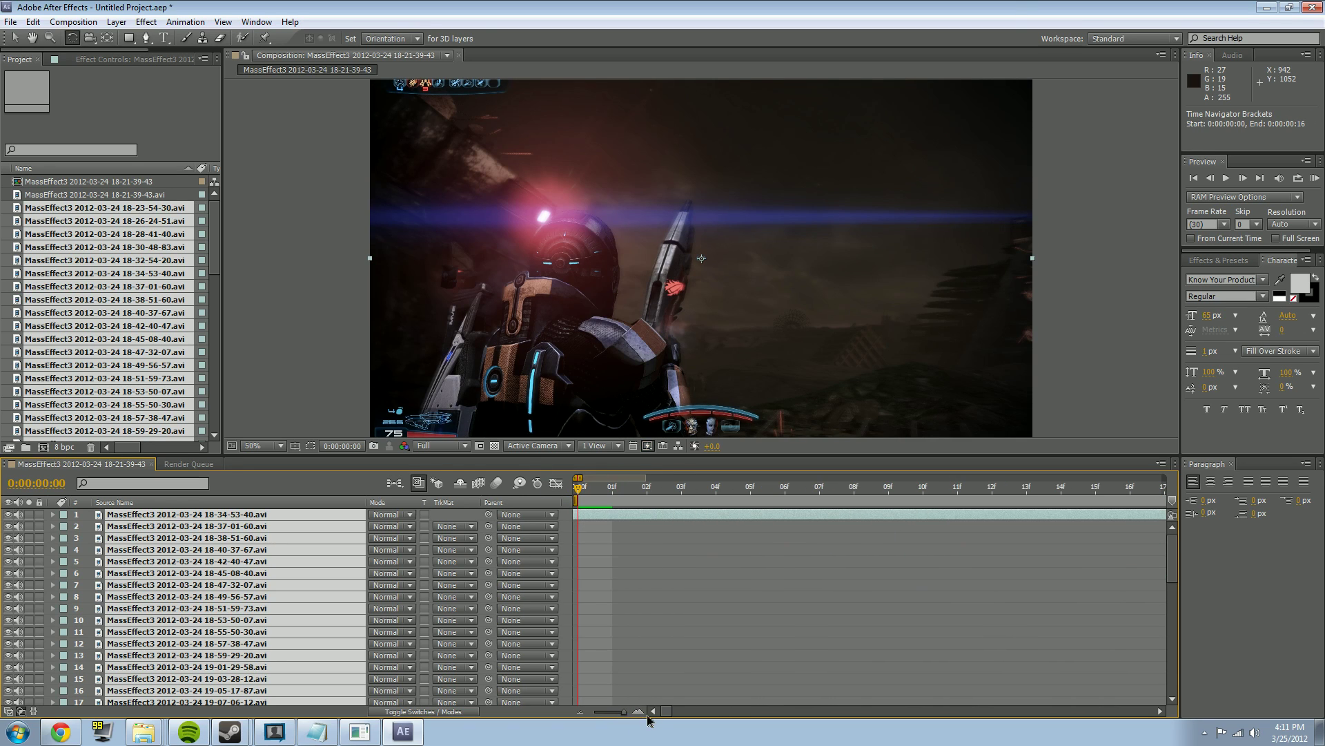
pyautogui.moveTo(650, 517)
pyautogui.mouseDown()
pyautogui.moveTo(733, 524)
pyautogui.moveTo(600, 523)
pyautogui.moveTo(634, 527)
pyautogui.mouseUp()
pyautogui.moveTo(570, 489); pyautogui.dragTo(588, 515)
pyautogui.moveTo(623, 710); pyautogui.dragTo(613, 711)
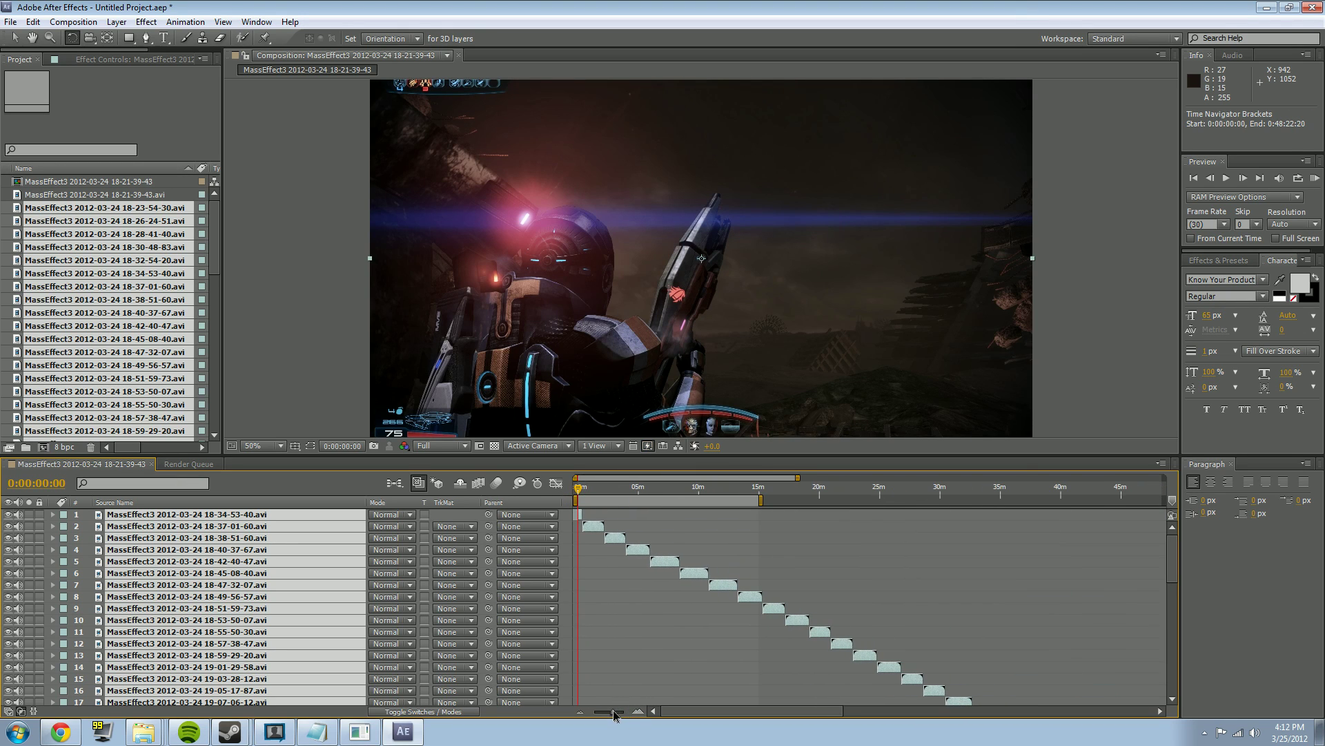
# Start the work area at 0:14:55:15 and RAM preview the footage around the 15-minute mark.
pyautogui.click(759, 491)
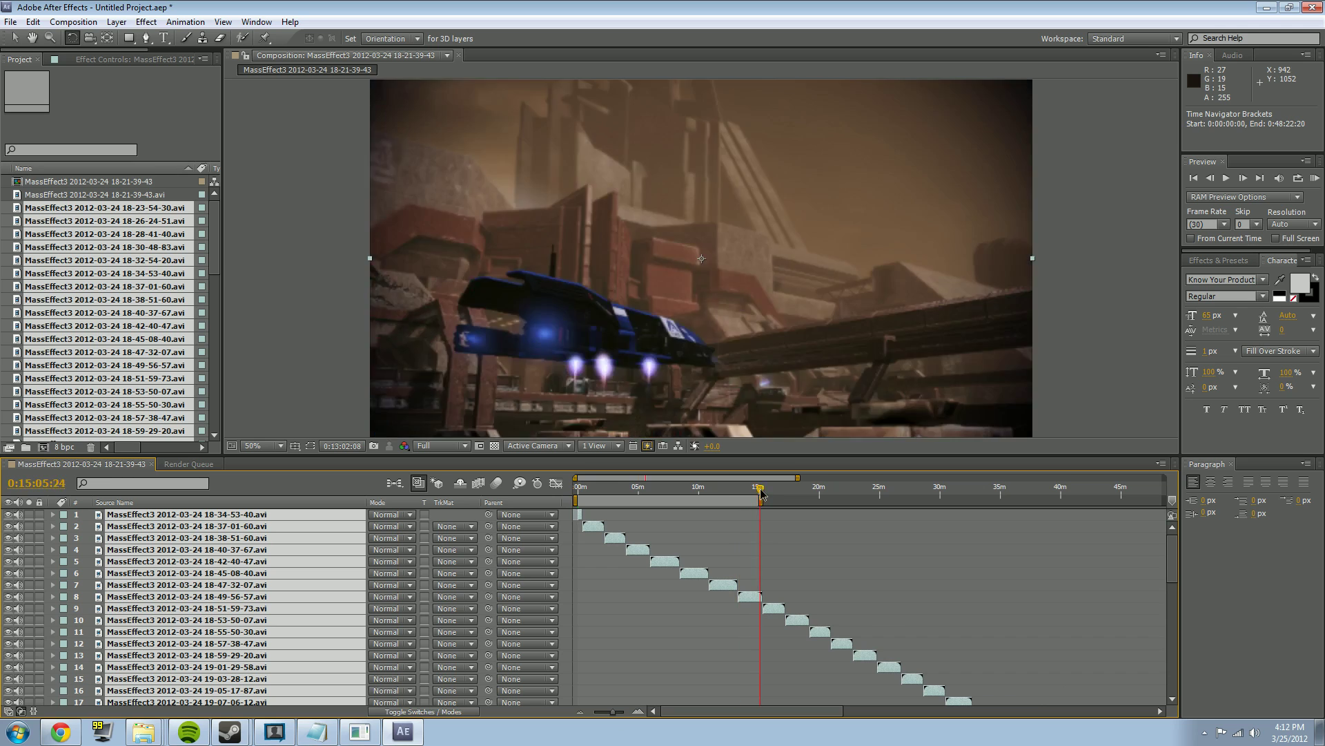
pyautogui.moveTo(574, 499); pyautogui.dragTo(755, 500)
pyautogui.press('KP_0')
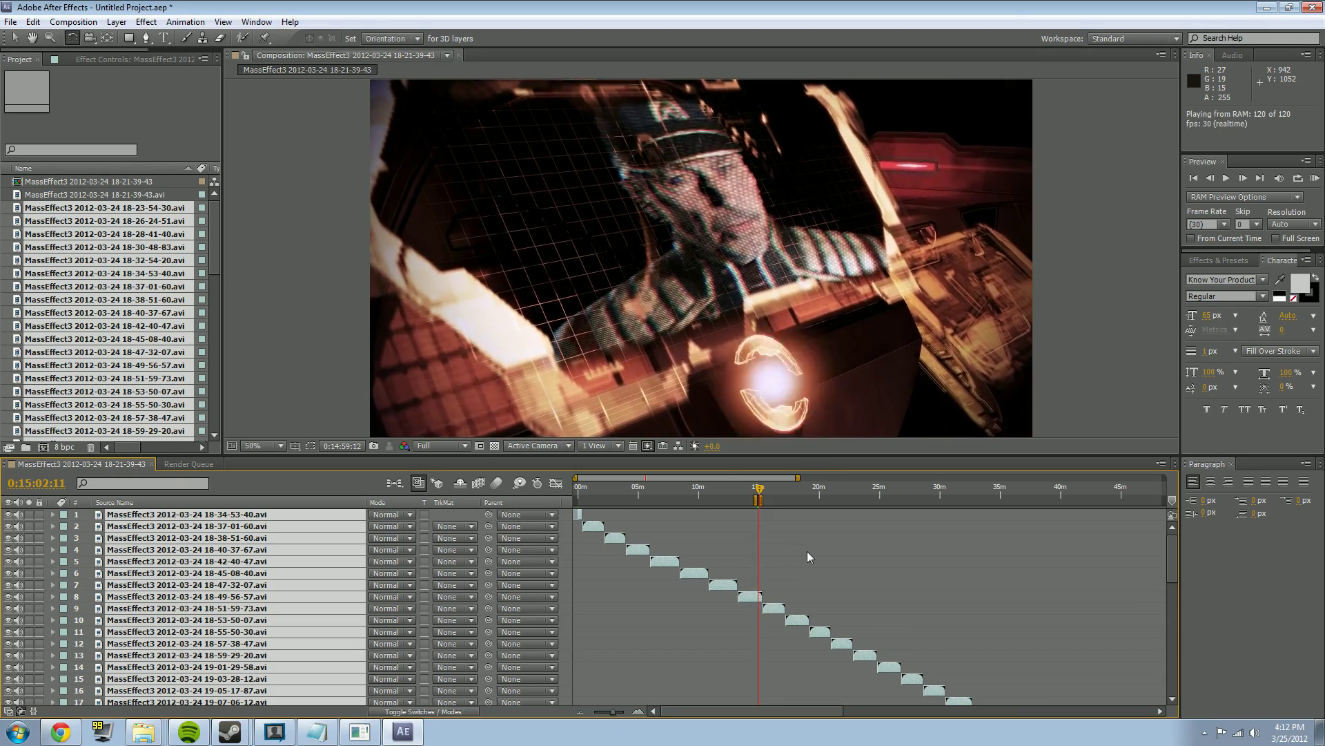
# Set the work area to run from 0:00:00:00 to 0:15:22:29 for the second episode.
pyautogui.click(766, 501)
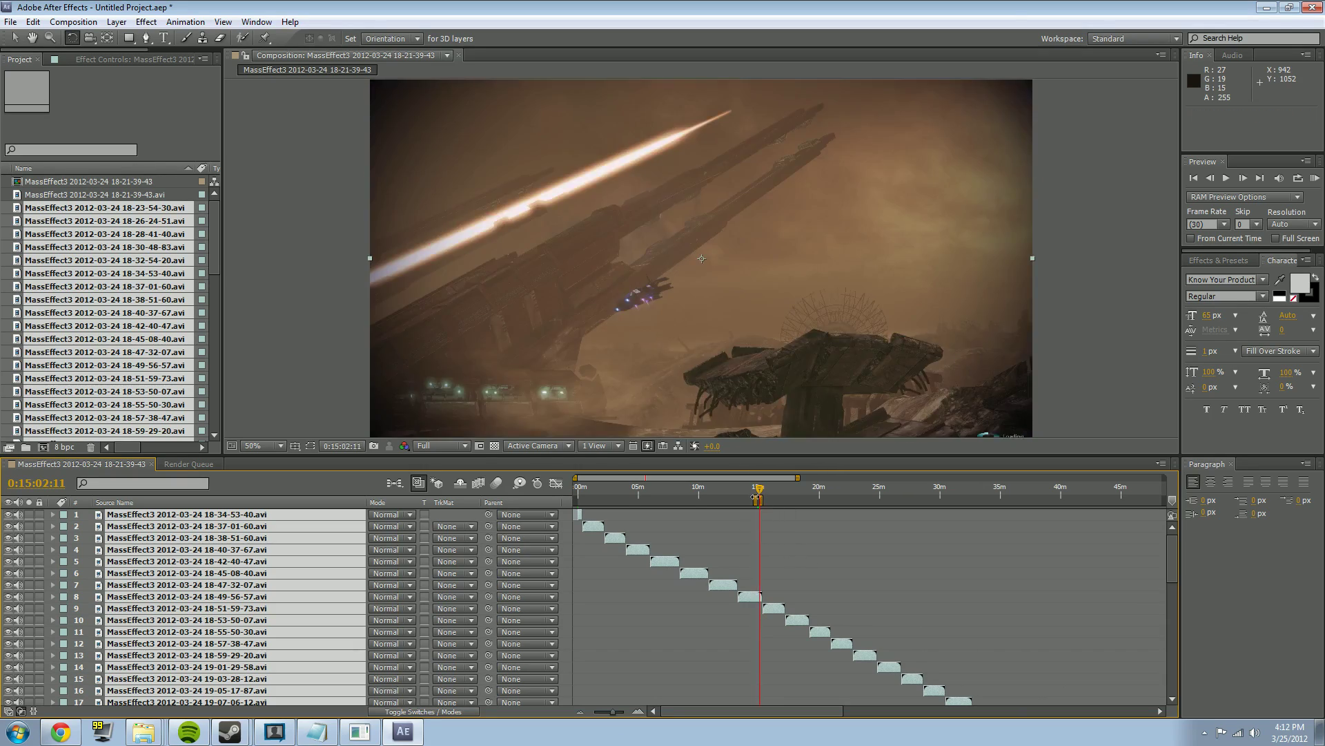
pyautogui.moveTo(764, 498); pyautogui.dragTo(765, 491)
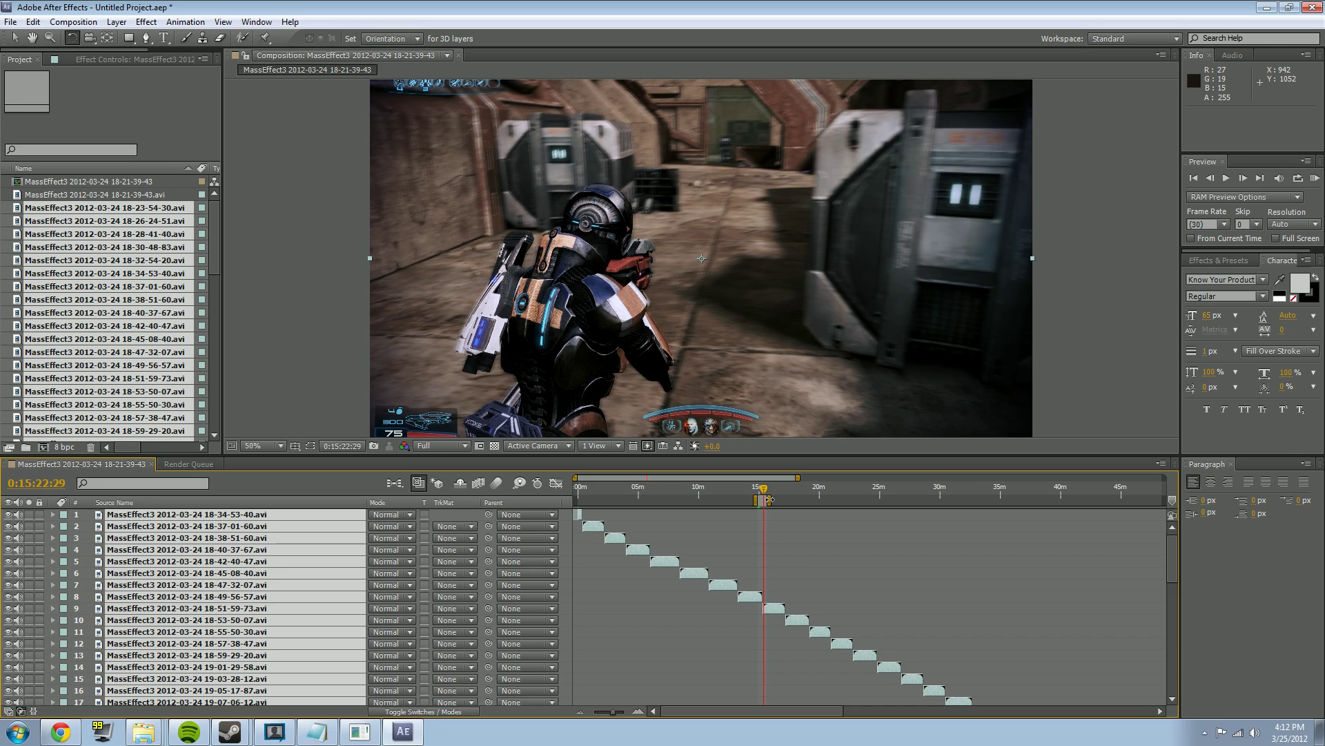
pyautogui.click(768, 500)
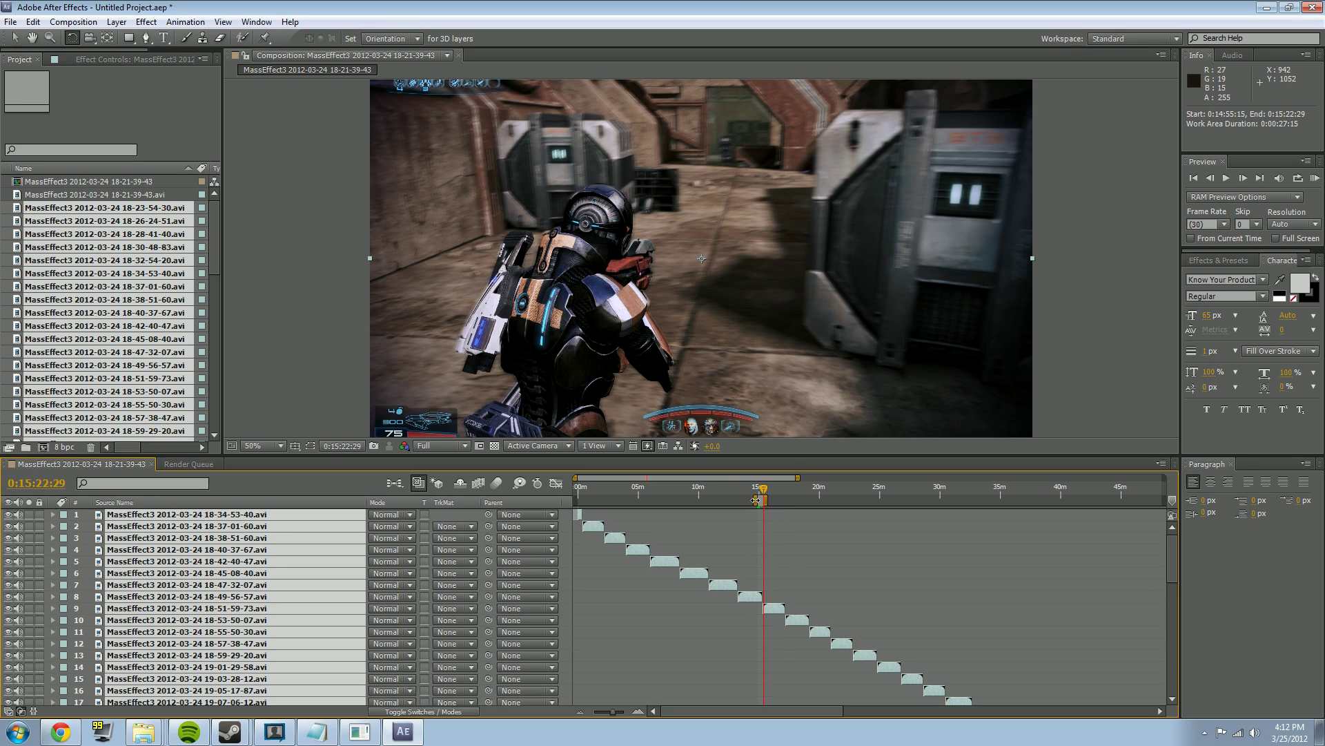
pyautogui.moveTo(757, 500); pyautogui.dragTo(486, 506)
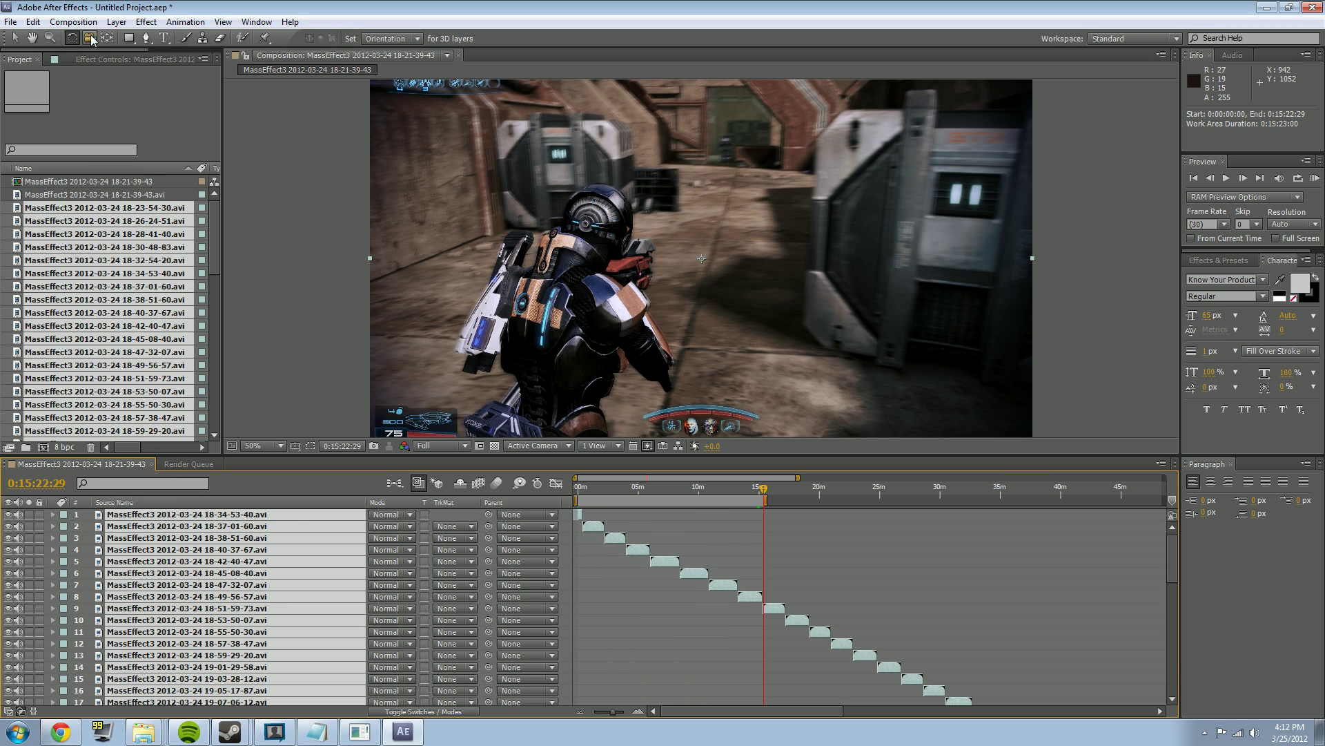
pyautogui.click(73, 22)
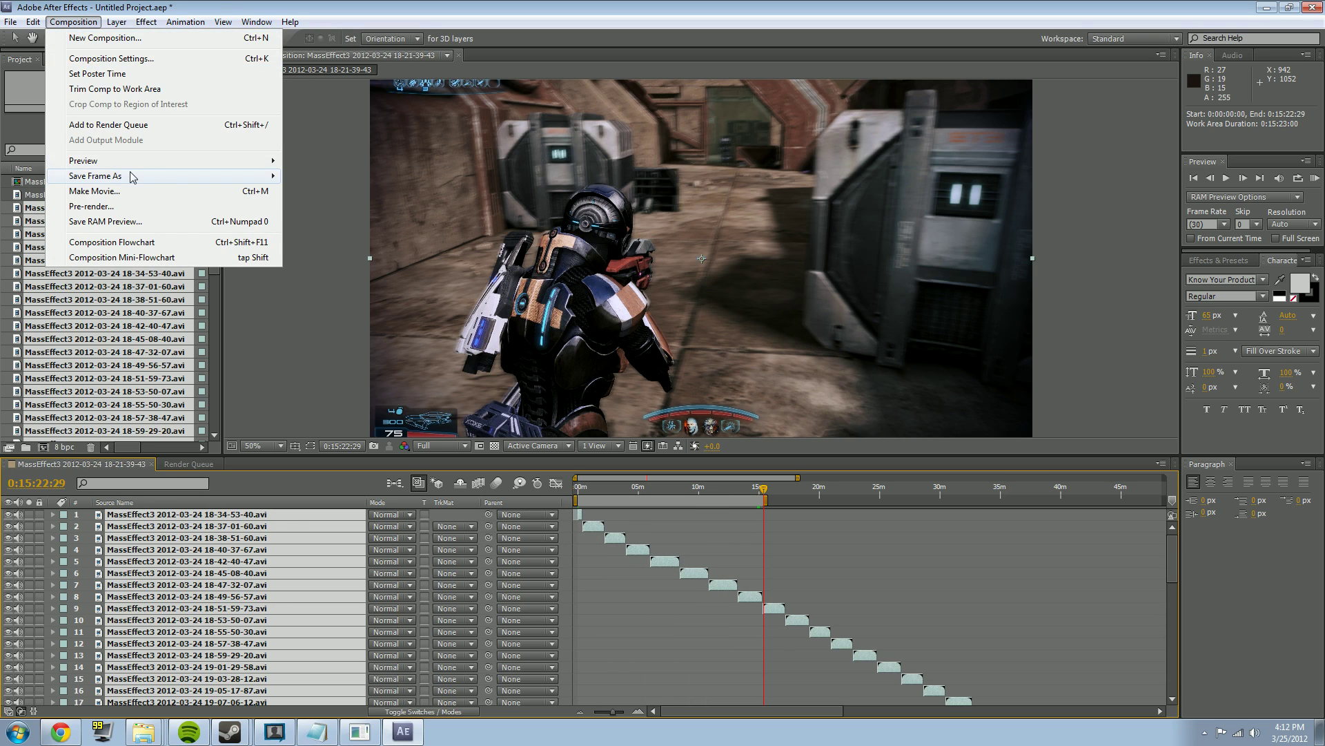
pyautogui.click(73, 23)
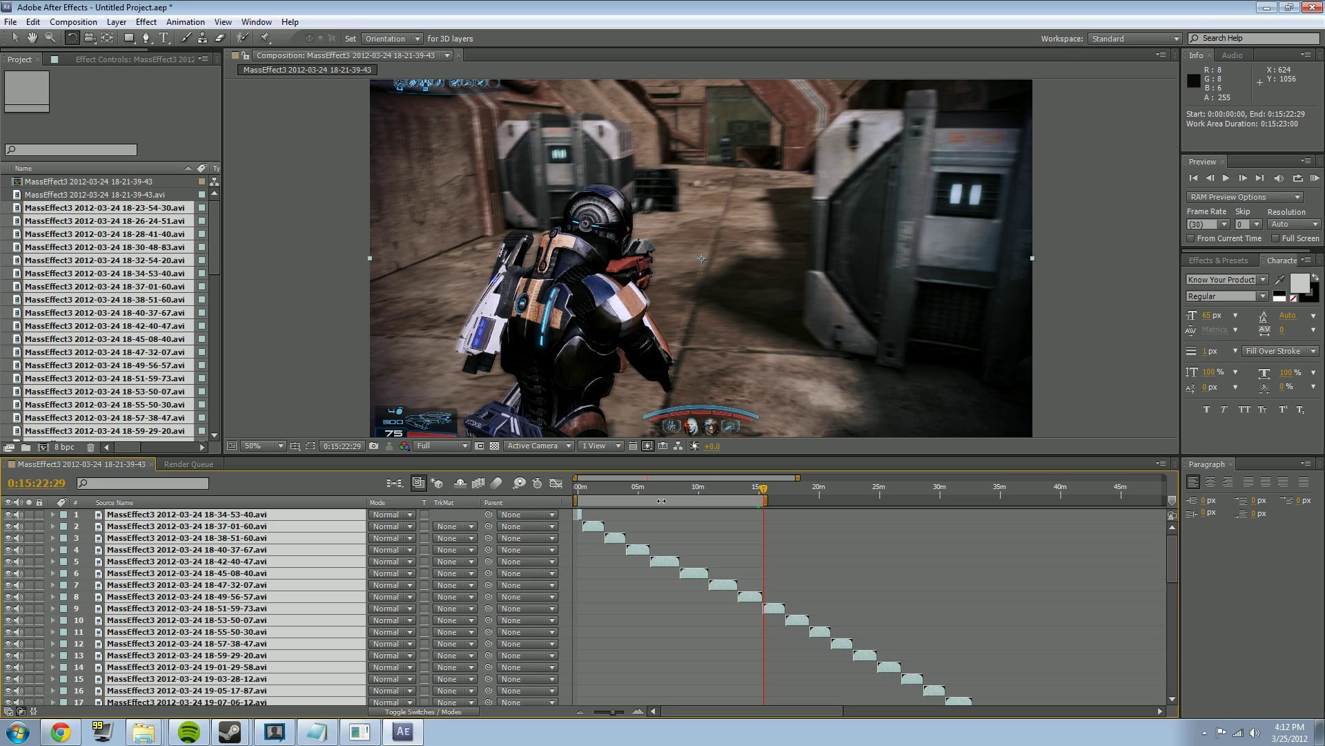
# Switch to the Renders folder in Windows Explorer, open the finished render ME3Ep17.mp4 for review, and return to After Effects.
pyautogui.click(160, 711)
pyautogui.doubleClick(310, 245)
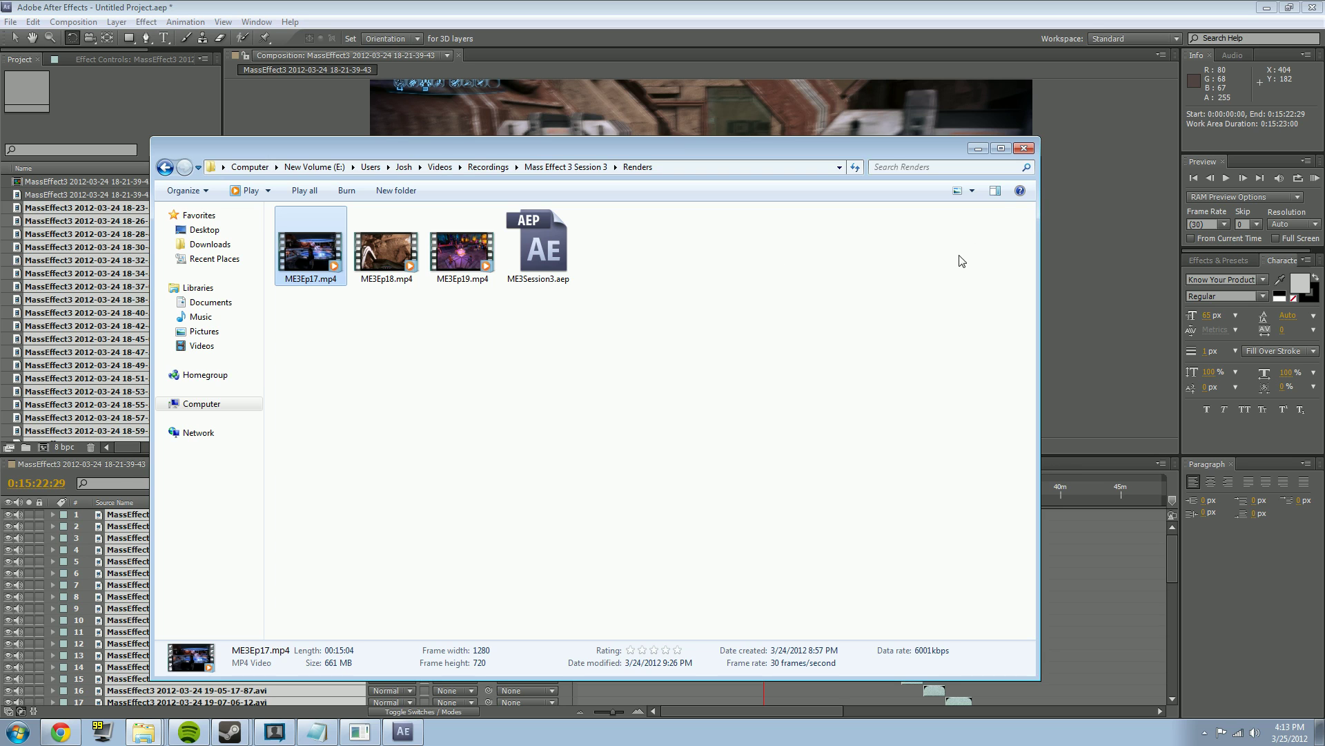
pyautogui.click(979, 149)
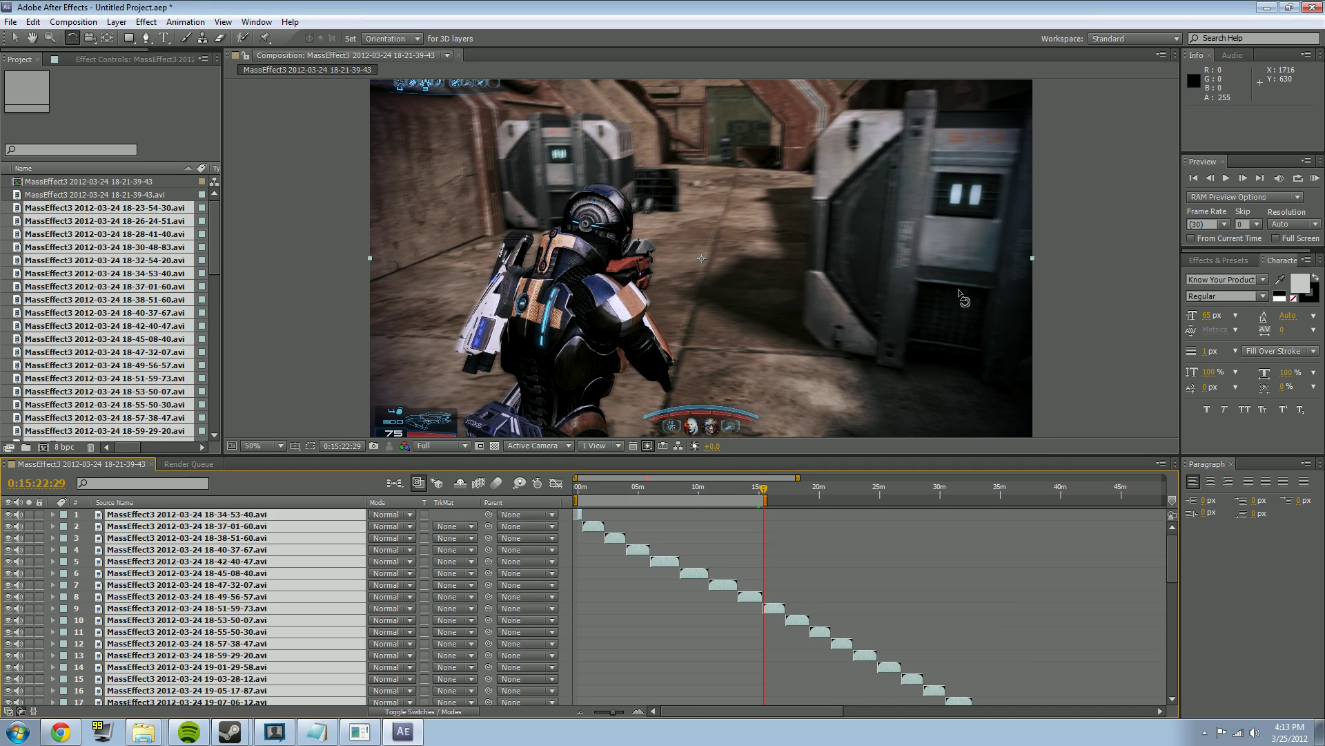